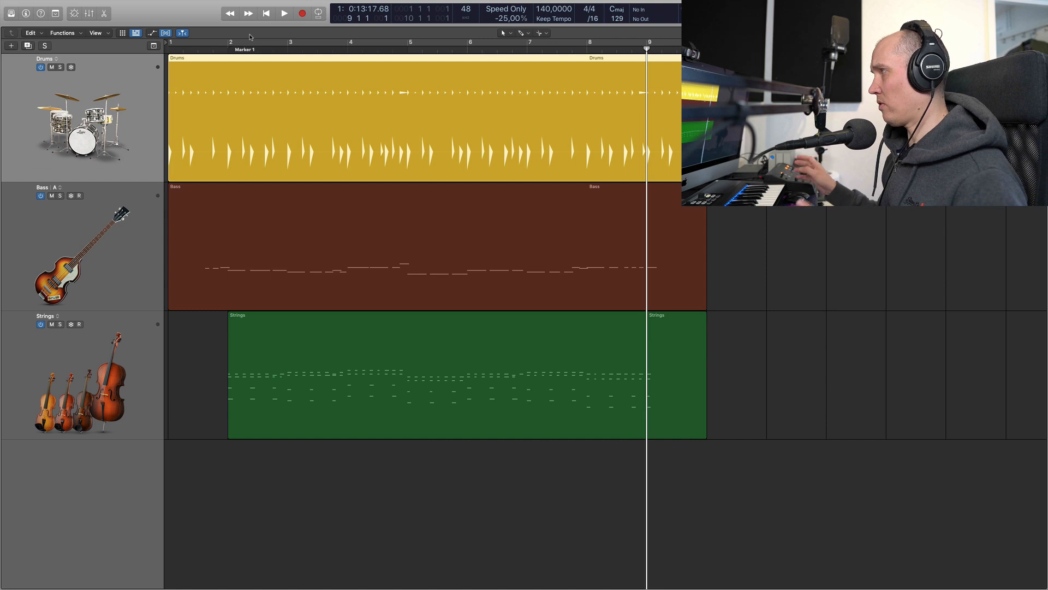
Step: Return the playhead to the start of the project and open the Drummer editor for the Drums region
key(Return)
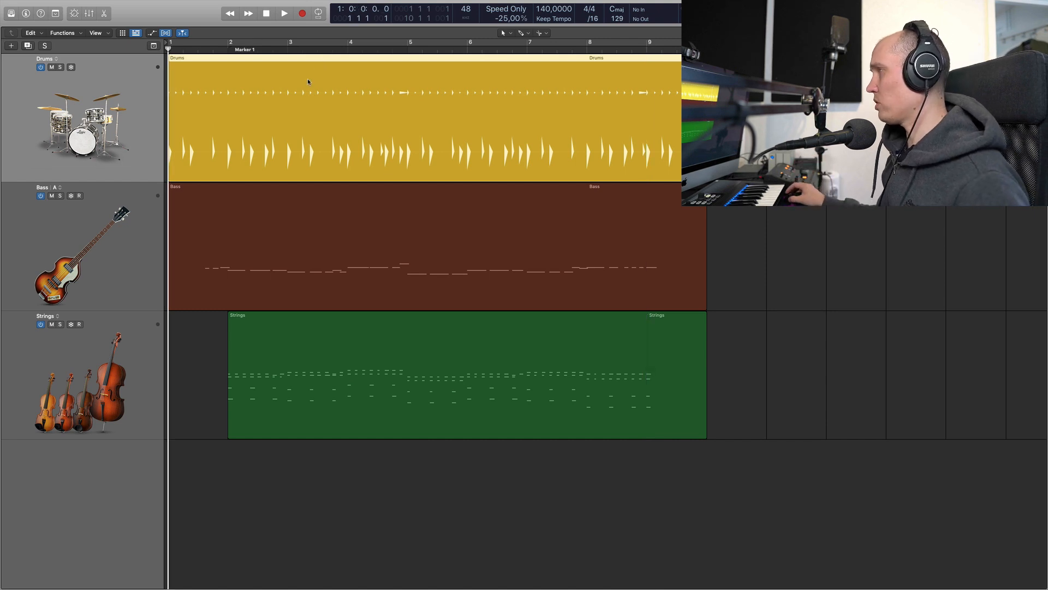
key(e)
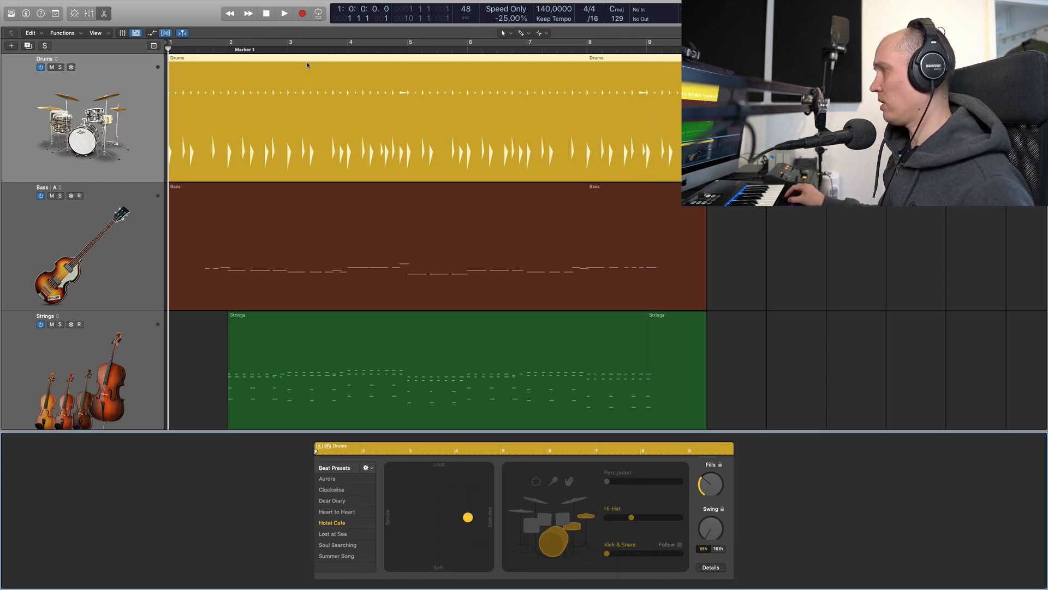
key(e)
key(e)
key(e)
key(e)
key(e)
key(e)
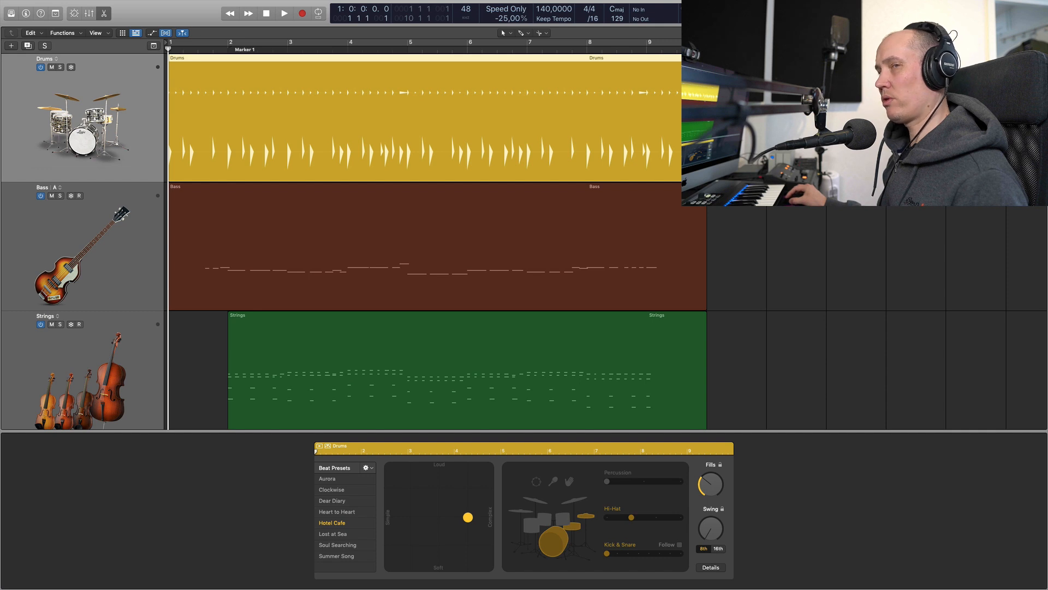
Step: Split the Drums region at bar 2 and at bar 9
click(224, 49)
drag(225, 51, 228, 51)
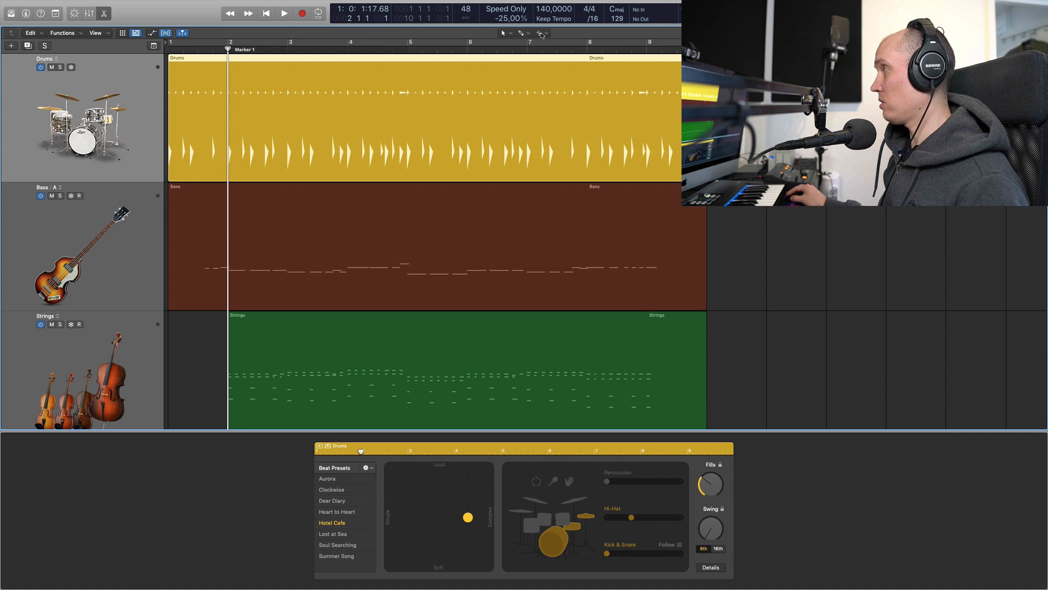
key(super+t)
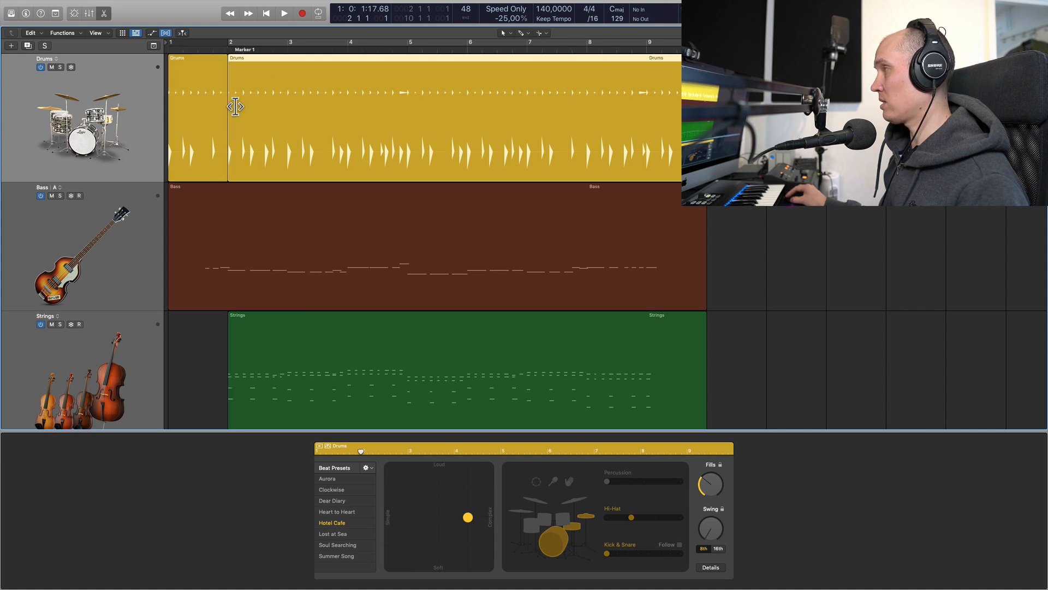
click(188, 63)
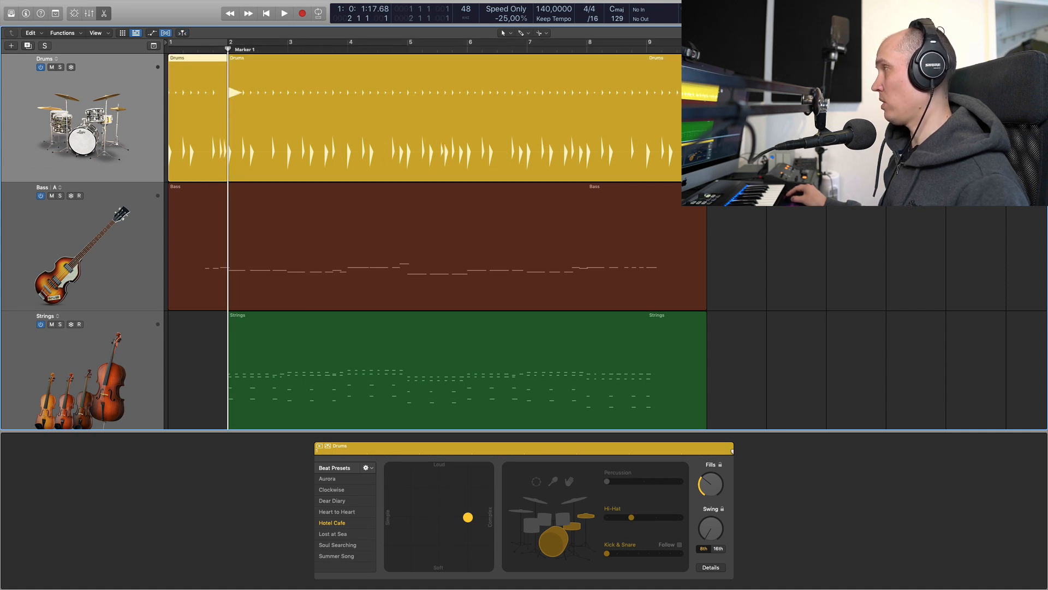
click(651, 50)
key(super+t)
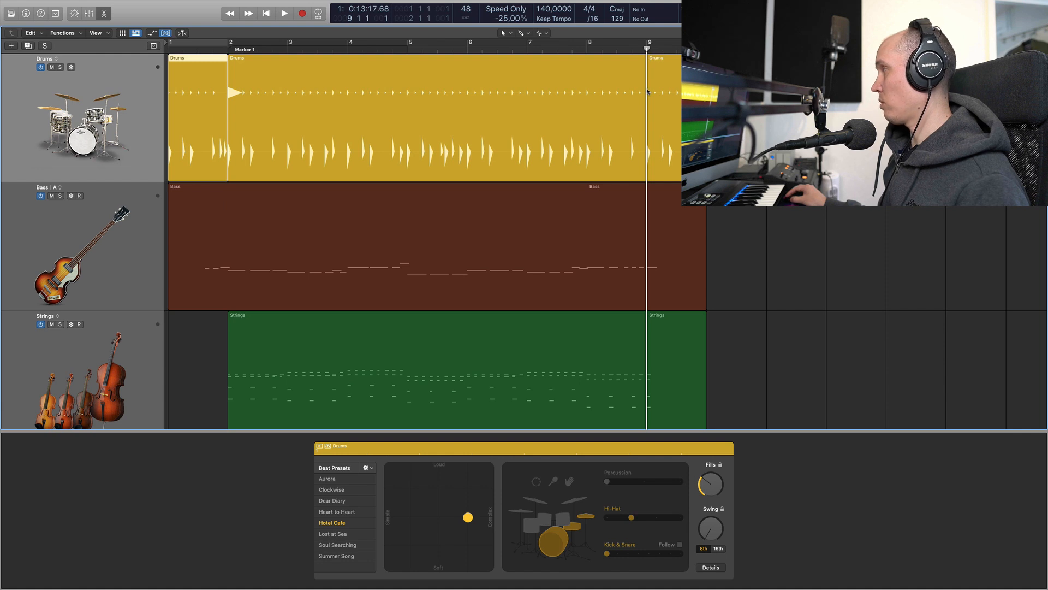
Step: Split the last Drums region shortly after bar 9, at 9 1 4 1, and delete the remaining tail
click(649, 92)
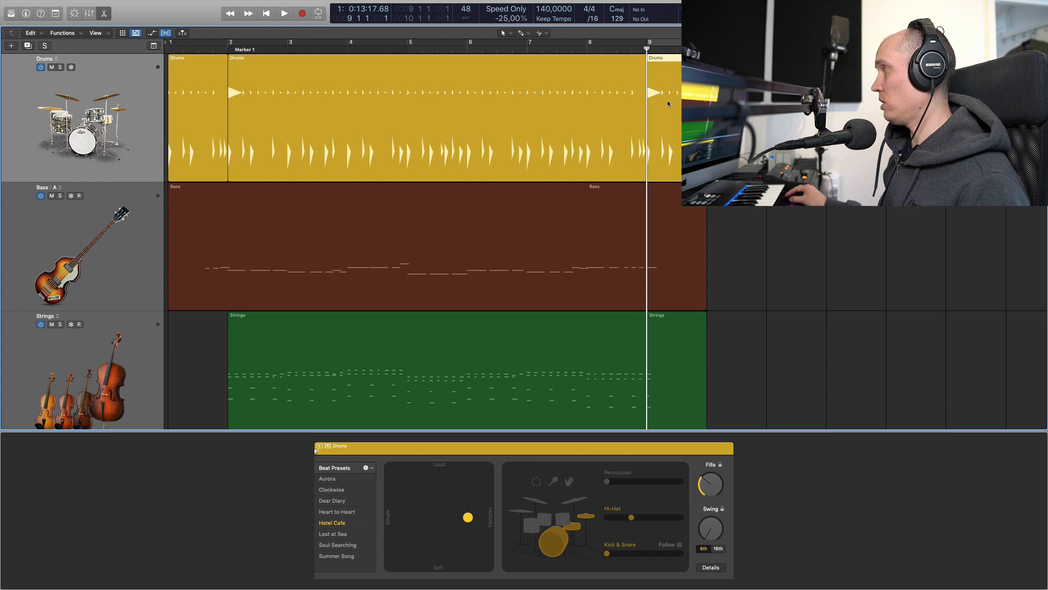
drag(659, 76, 671, 73)
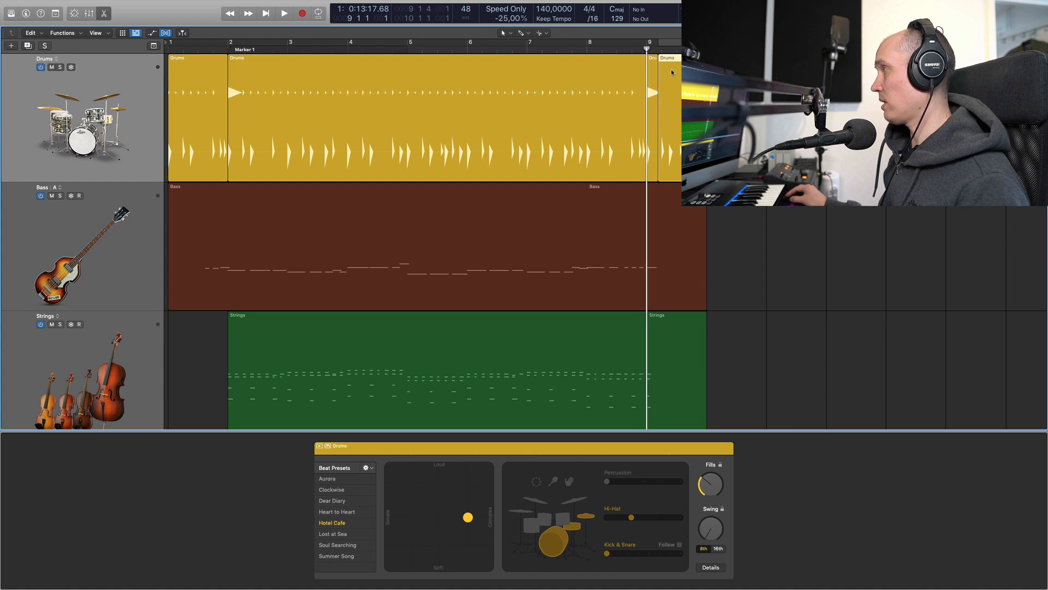
key(Delete)
key(Return)
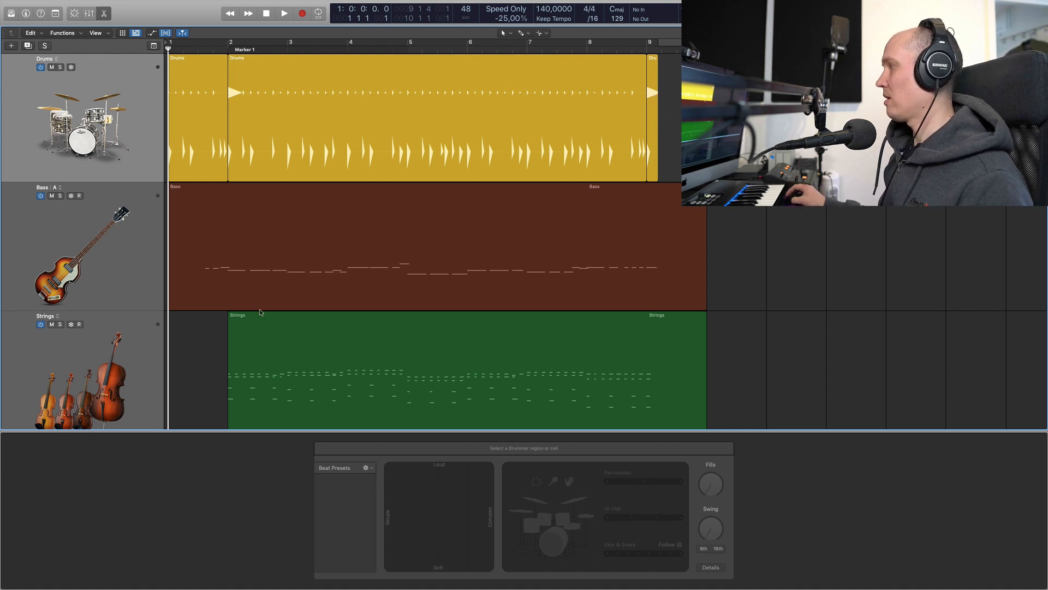
Step: Make the first Drums region's pattern slightly softer and more complex, and raise its Fills amount
click(202, 92)
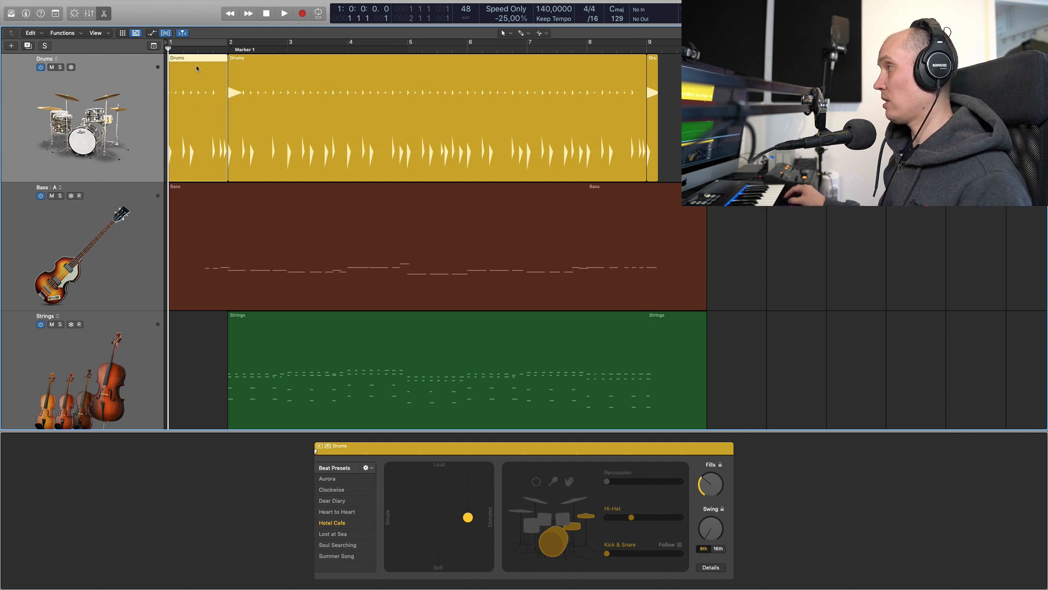
drag(471, 520, 477, 531)
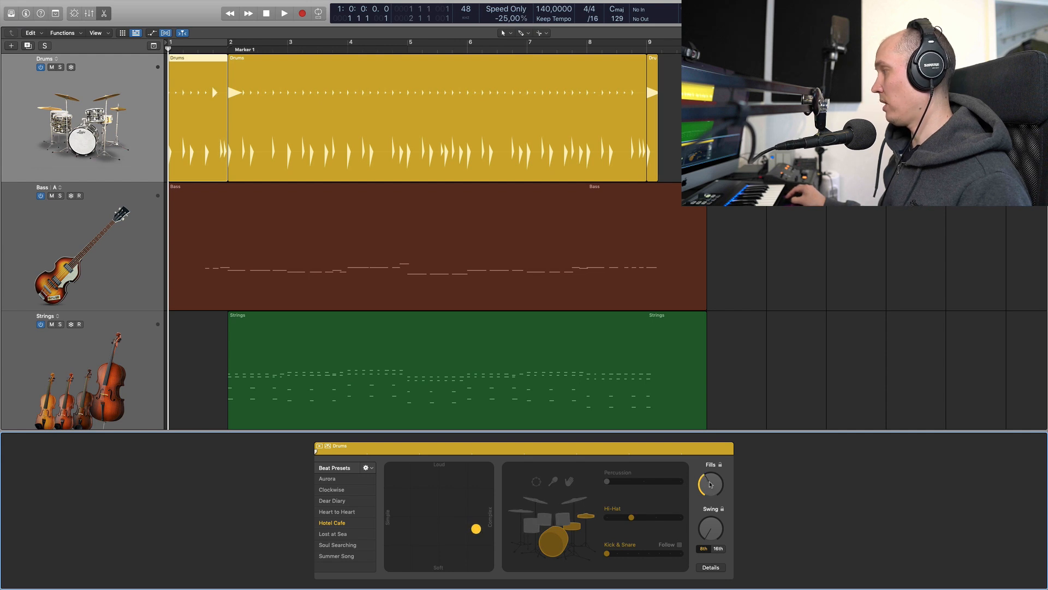
drag(709, 468, 710, 462)
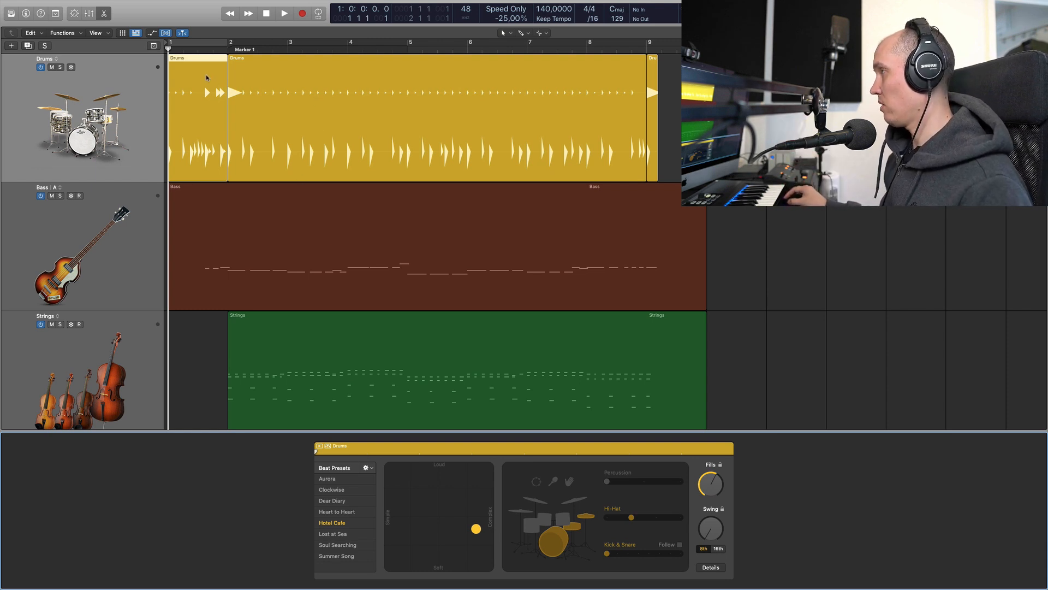
Step: Split the first Drums region at beat 3 of bar 1, delete its first half, and play back the shortened intro
click(199, 51)
key(super+t)
click(184, 89)
key(Delete)
key(space)
key(space)
key(Return)
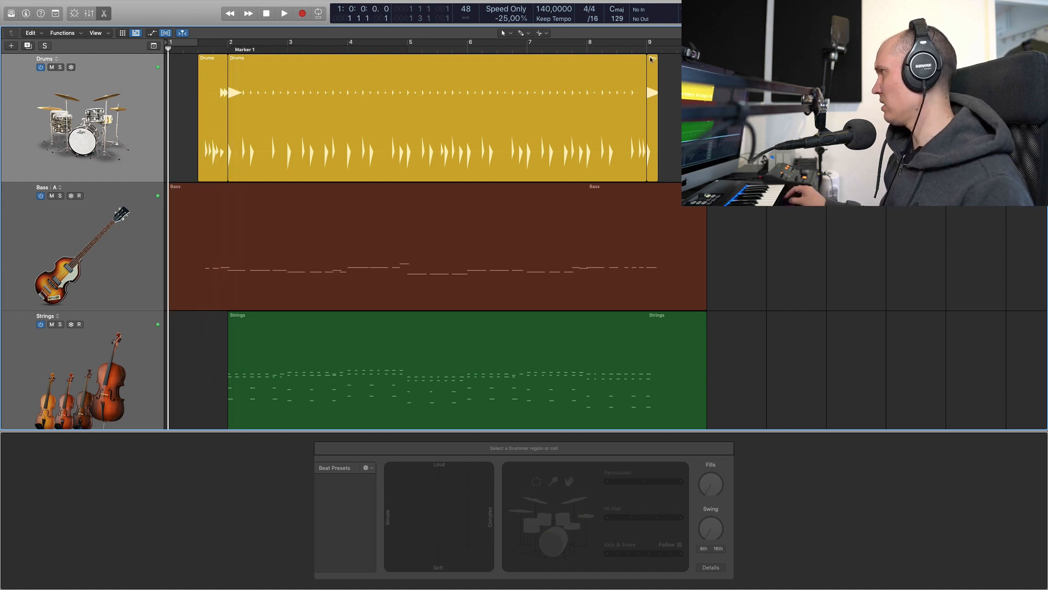
Step: Restyle the Drums region between bars 2 and 9 with a louder, simpler beat using tambourine and cymbals, and fewer fills
click(323, 80)
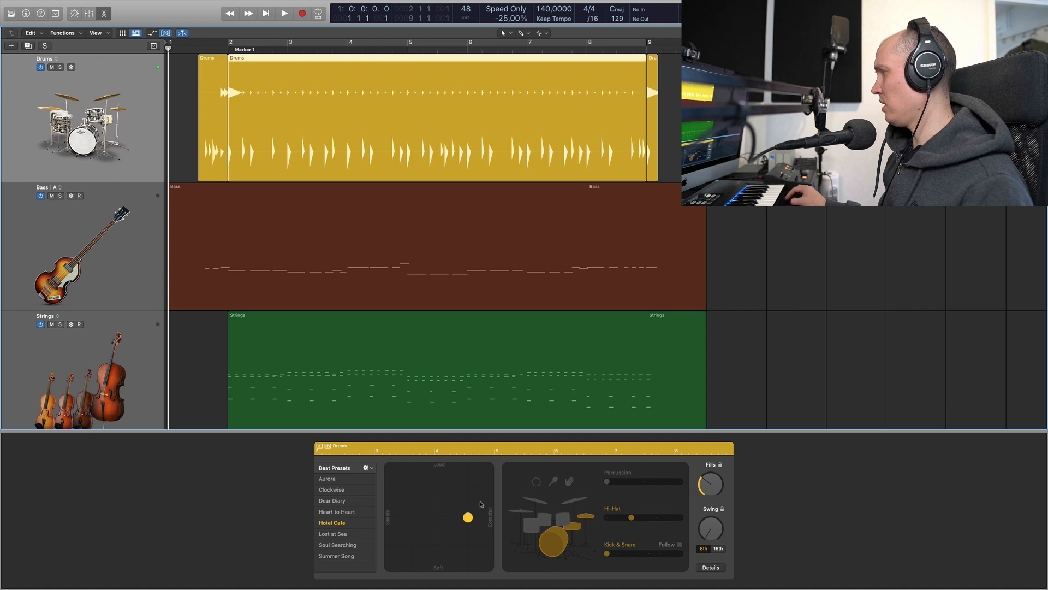
drag(469, 519, 449, 500)
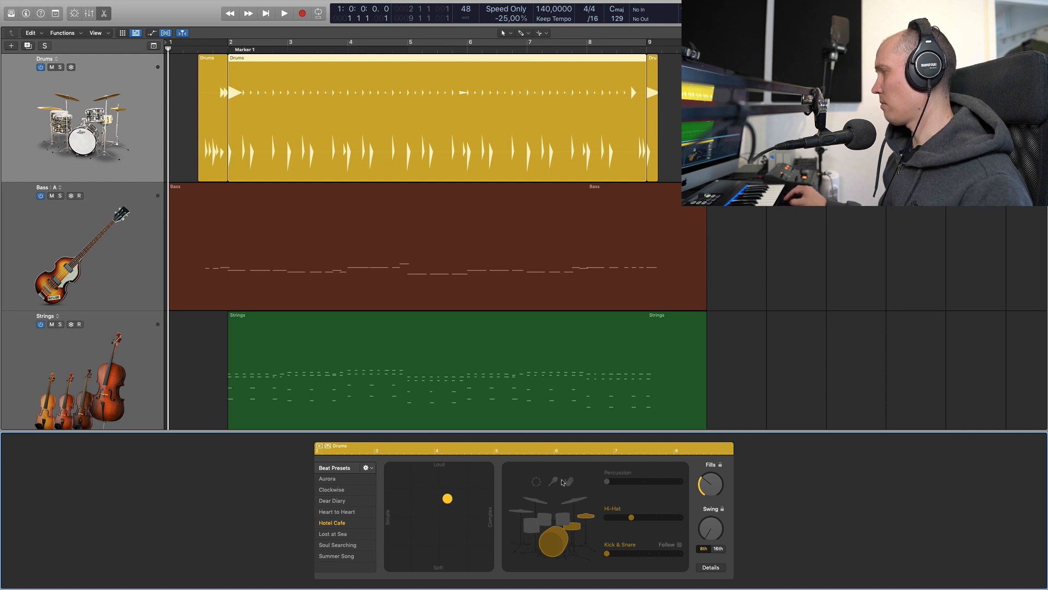
click(643, 481)
click(576, 500)
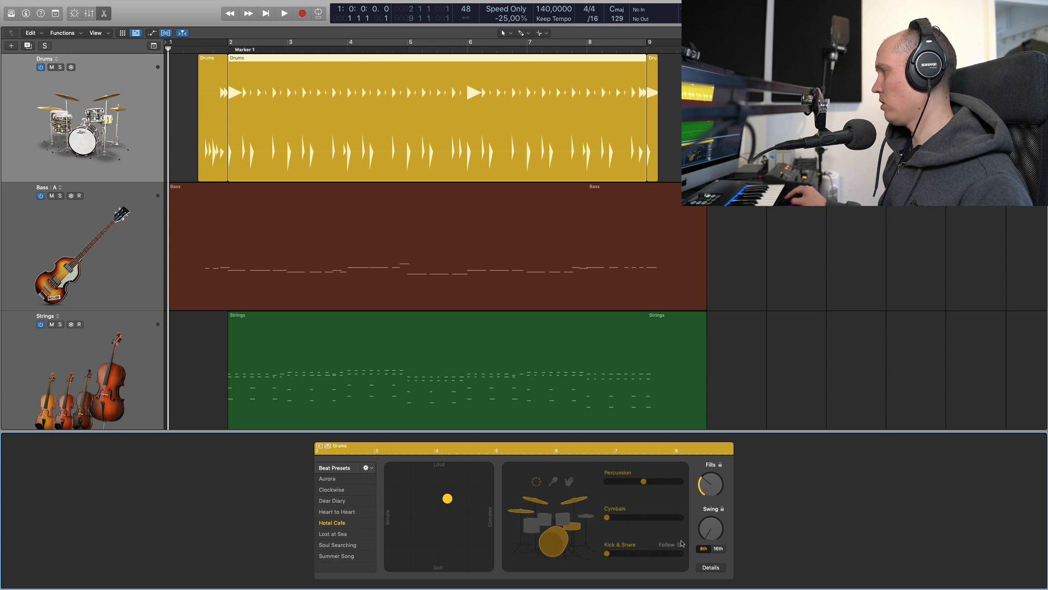
drag(712, 489, 712, 495)
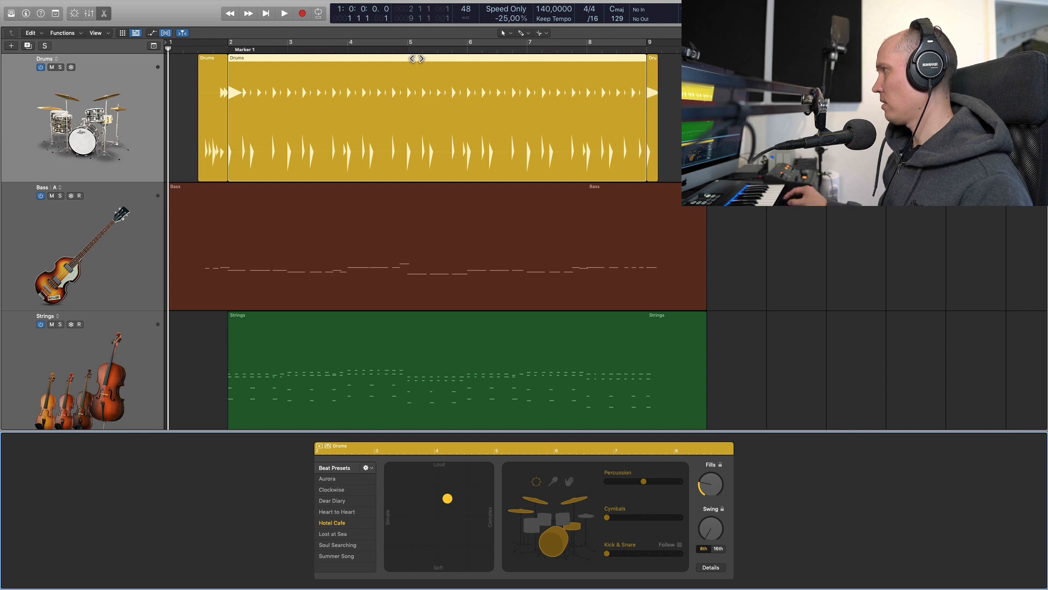
Step: Split the main Drums region at bars 4, 6 and 8
drag(334, 47, 348, 48)
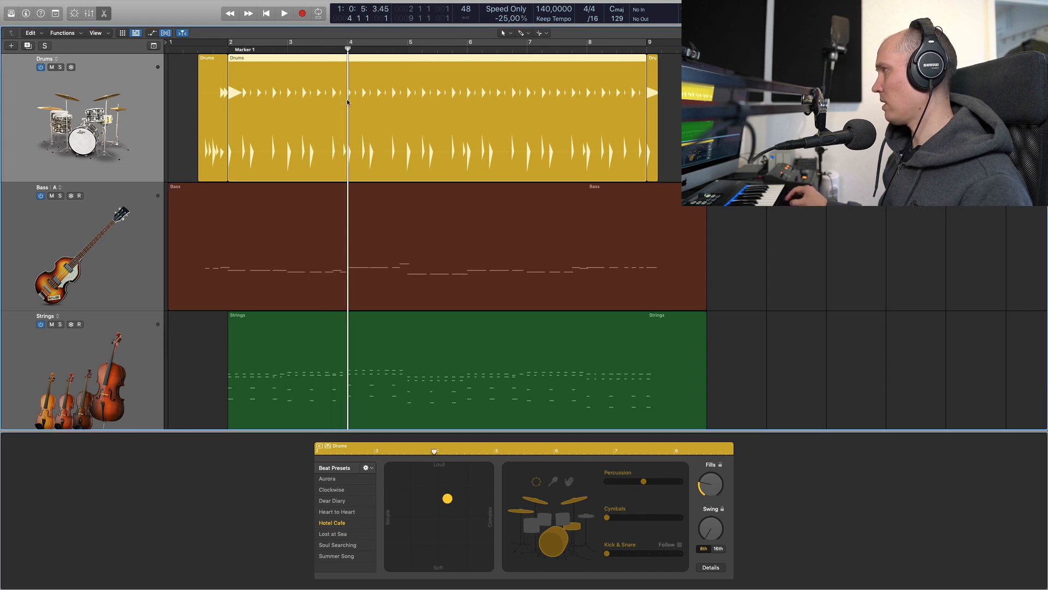
key(super+t)
click(471, 50)
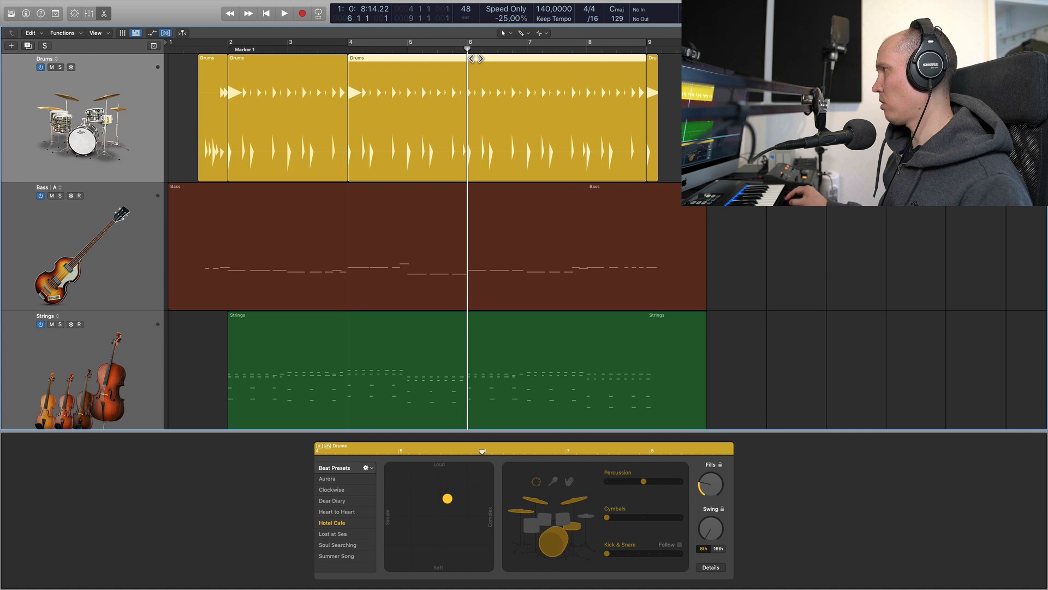
key(super+t)
click(593, 51)
key(super+t)
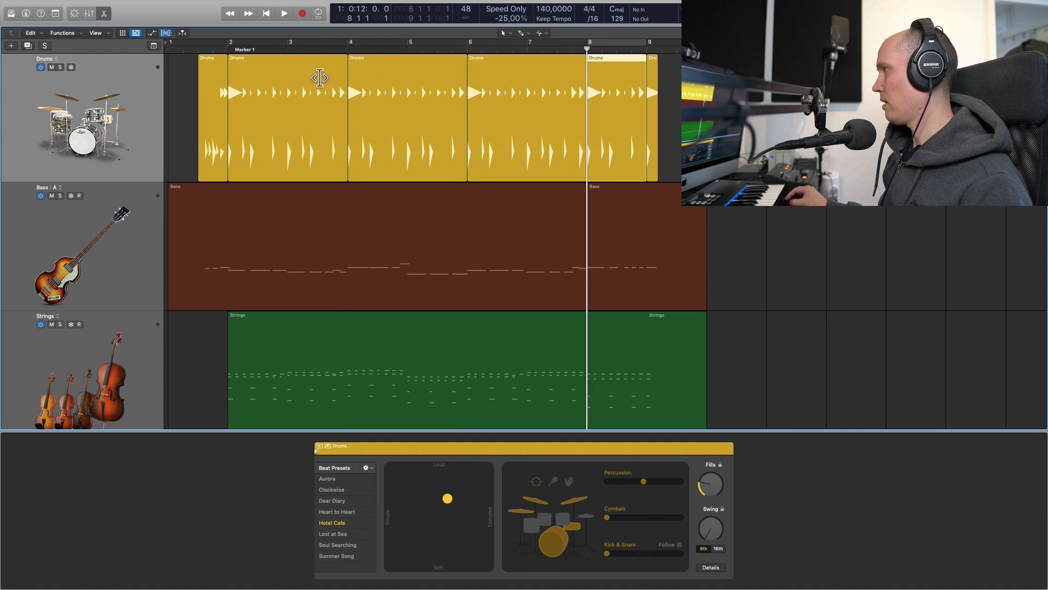
Step: Raise the Fills amount individually for each of the four Drums regions between bars 2 and 9
click(340, 75)
drag(712, 483, 713, 467)
click(411, 143)
click(716, 479)
click(418, 105)
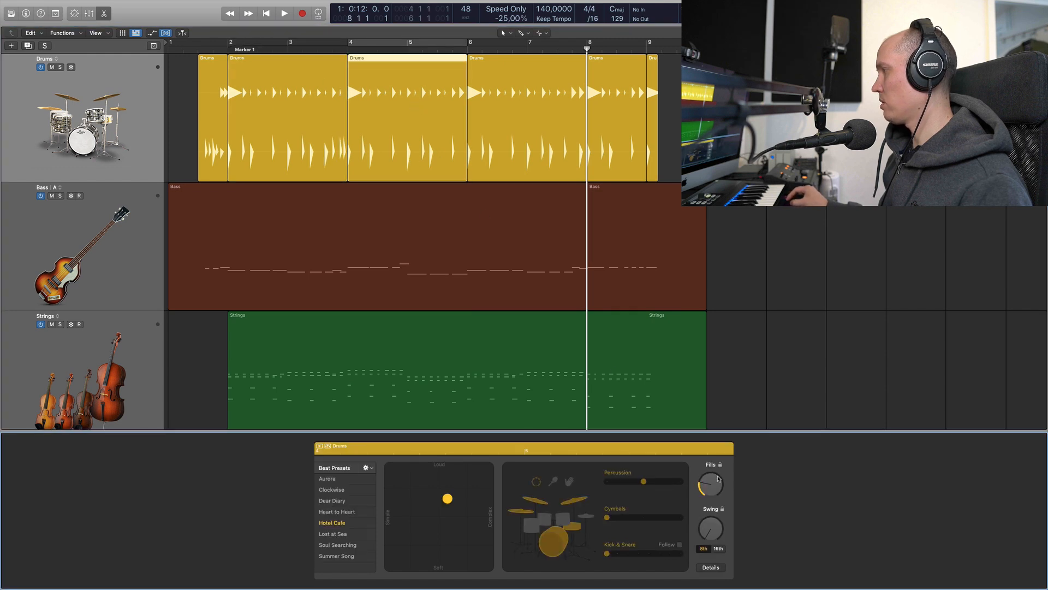
click(582, 174)
drag(710, 487, 713, 476)
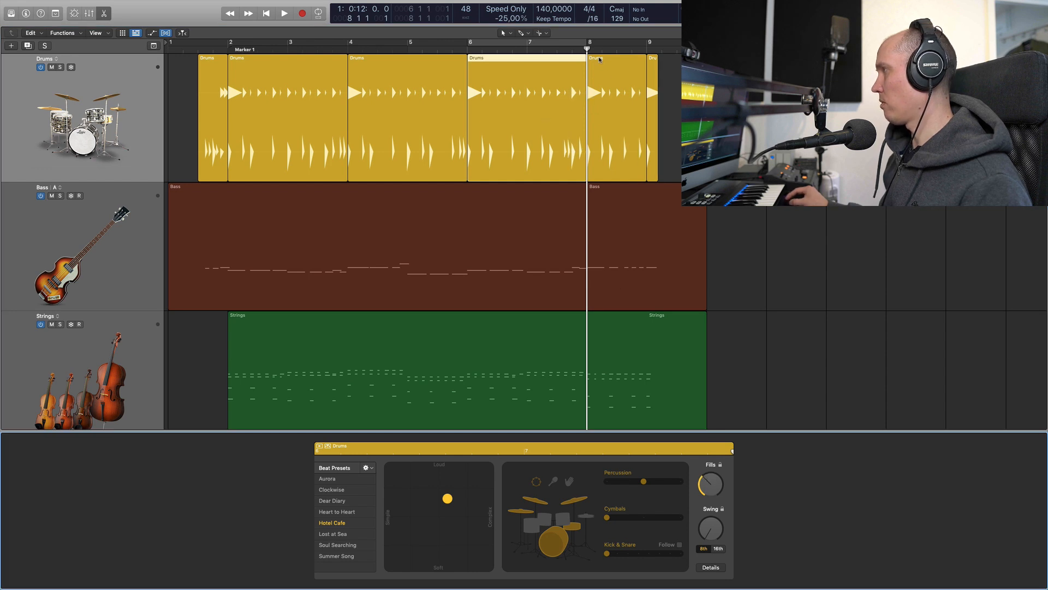
click(599, 60)
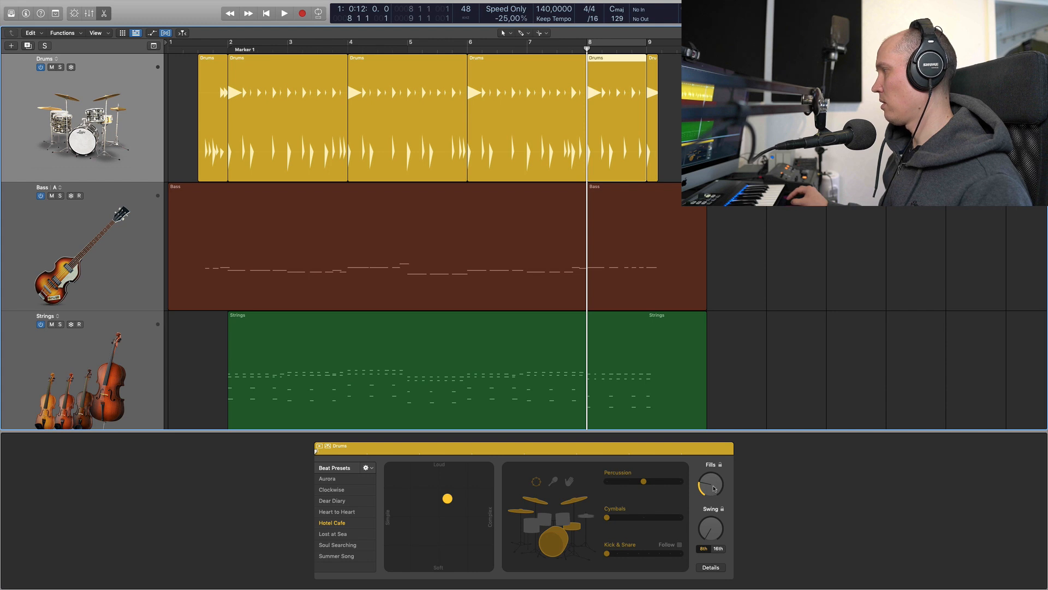
drag(714, 488, 713, 485)
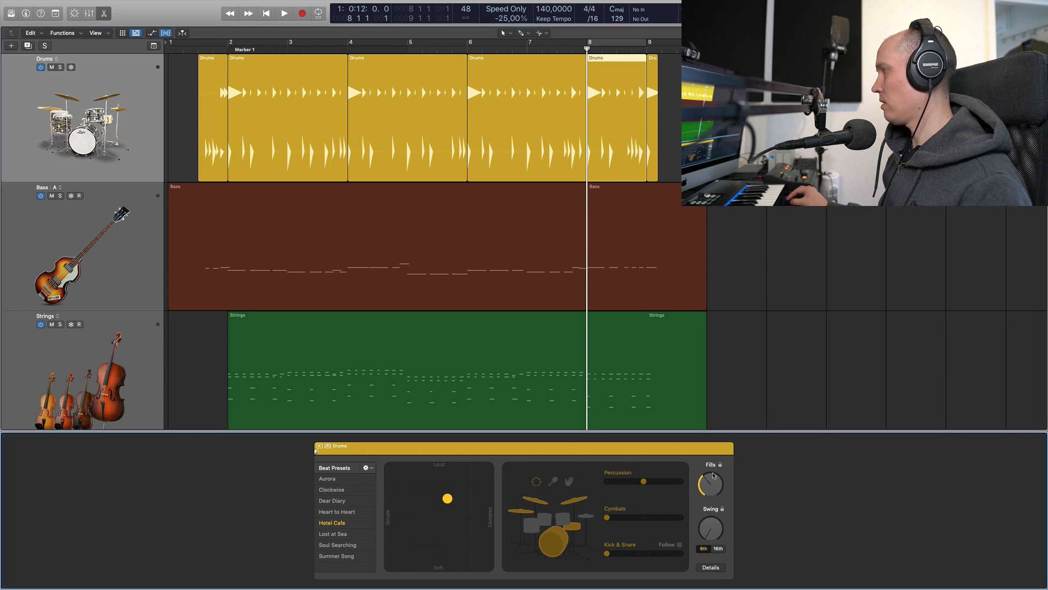
Step: Reduce the short Drums region at bar 9 to cymbals only, with a mid-range cymbal variation and the loudest, simplest feel
click(653, 71)
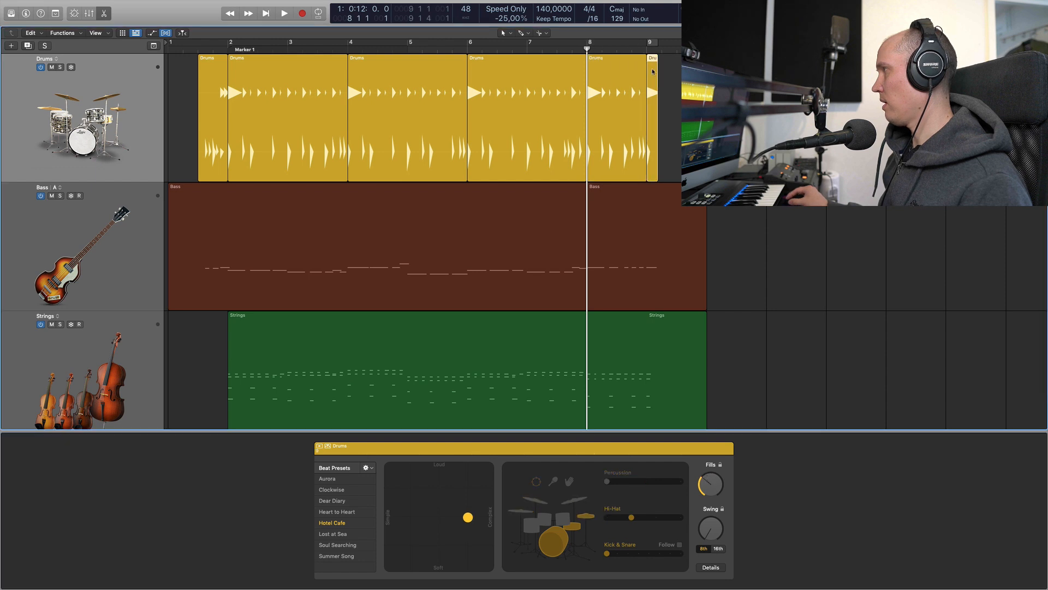
click(550, 548)
click(579, 501)
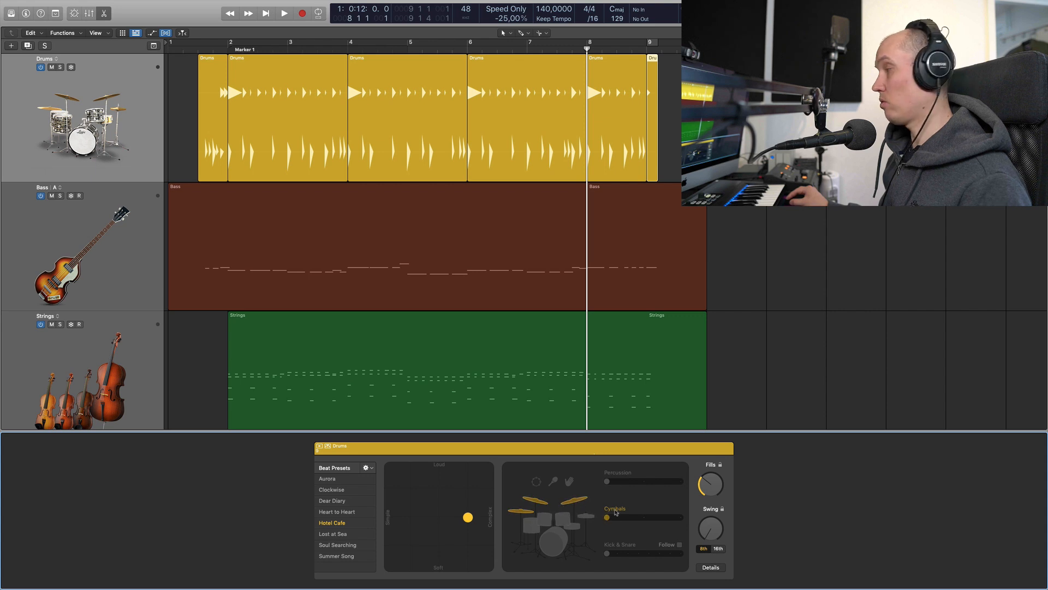
drag(608, 518, 643, 519)
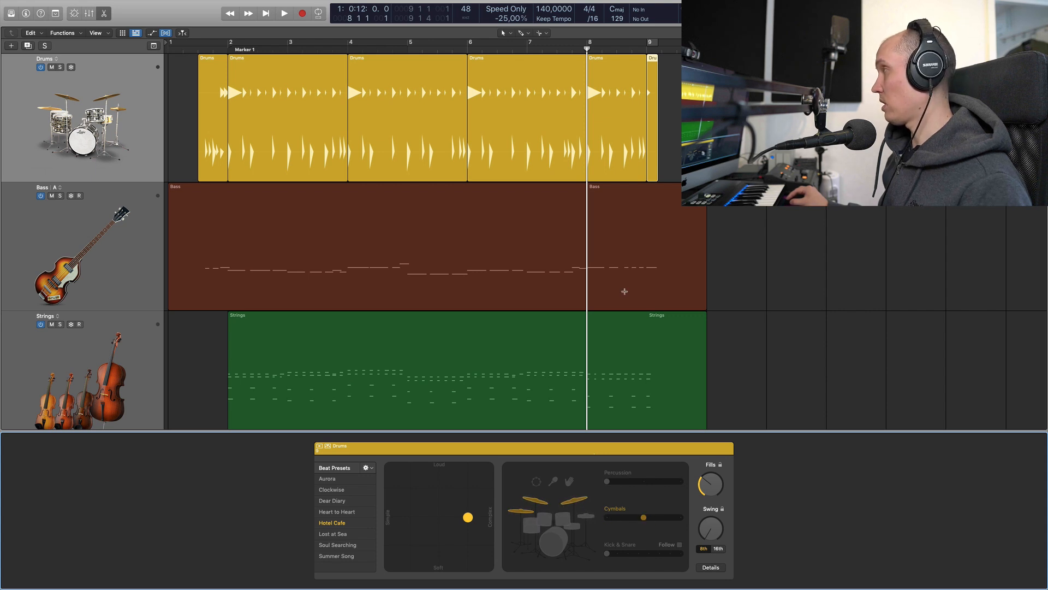
drag(468, 518, 394, 468)
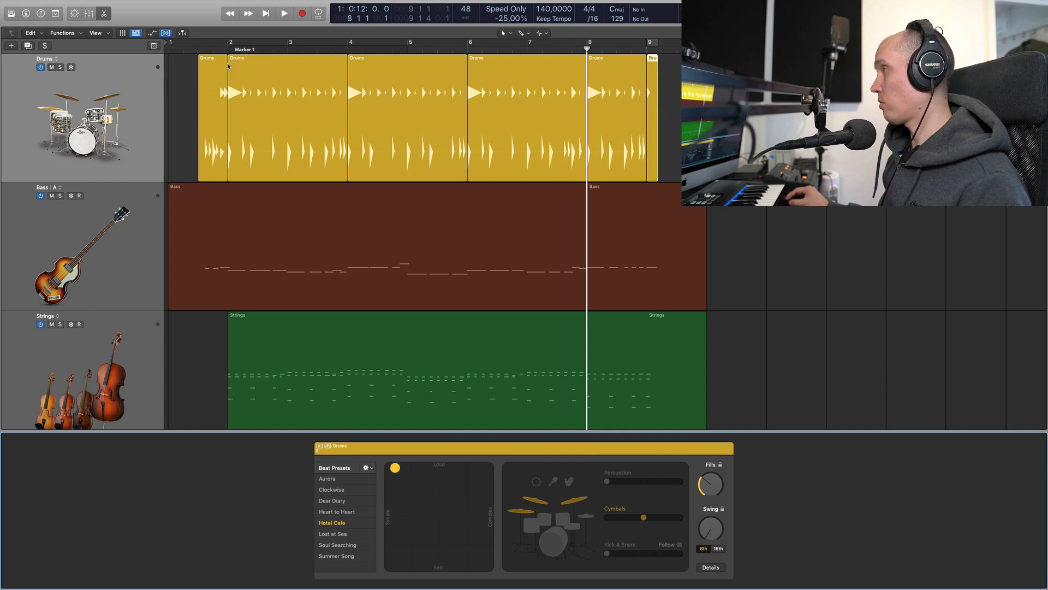
Step: Solo the Drums track and play back the ending at bar 9
key(s)
key(space)
key(space)
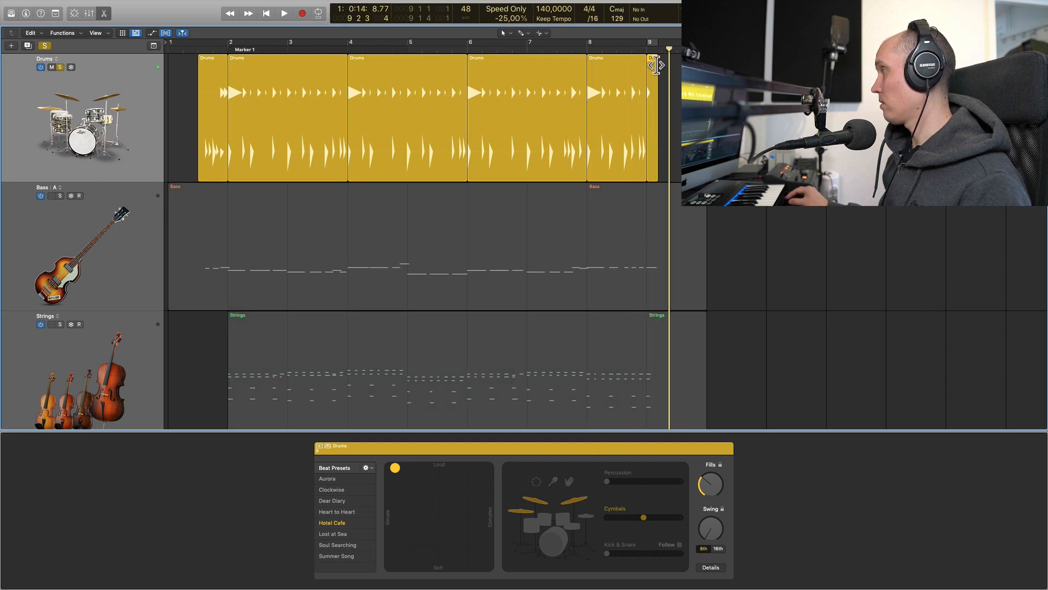
Step: Set the bar 9 region to cymbal variation 1 with fewer fills, add a mid-range kick and snare pattern, and play it
click(590, 523)
click(647, 50)
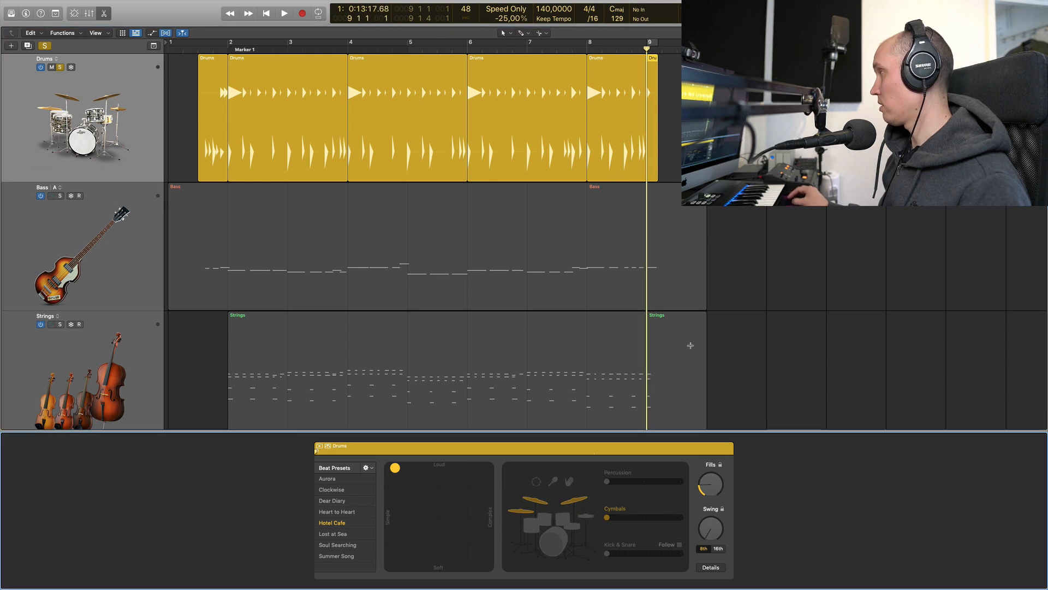
click(568, 532)
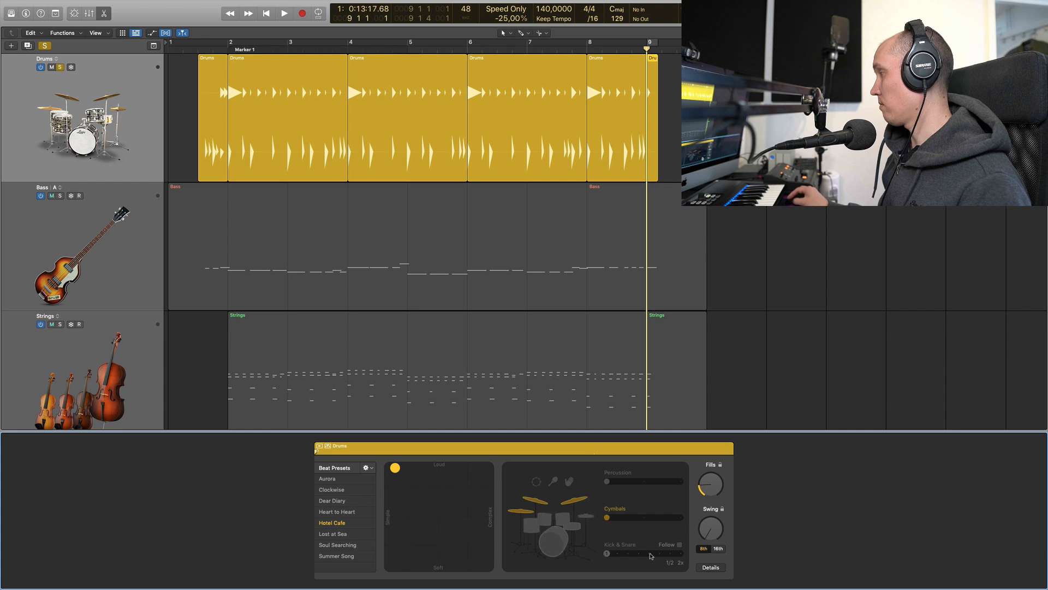
key(space)
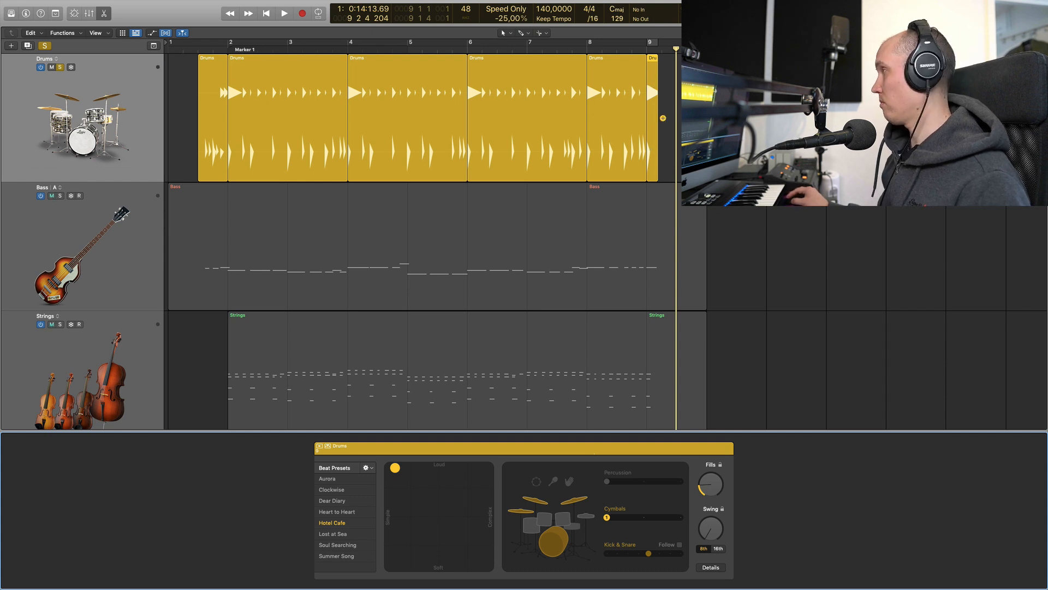
Step: Deselect the Drums regions and place the playhead at beat 3 of bar 1, where the drum intro starts
click(710, 109)
key(Return)
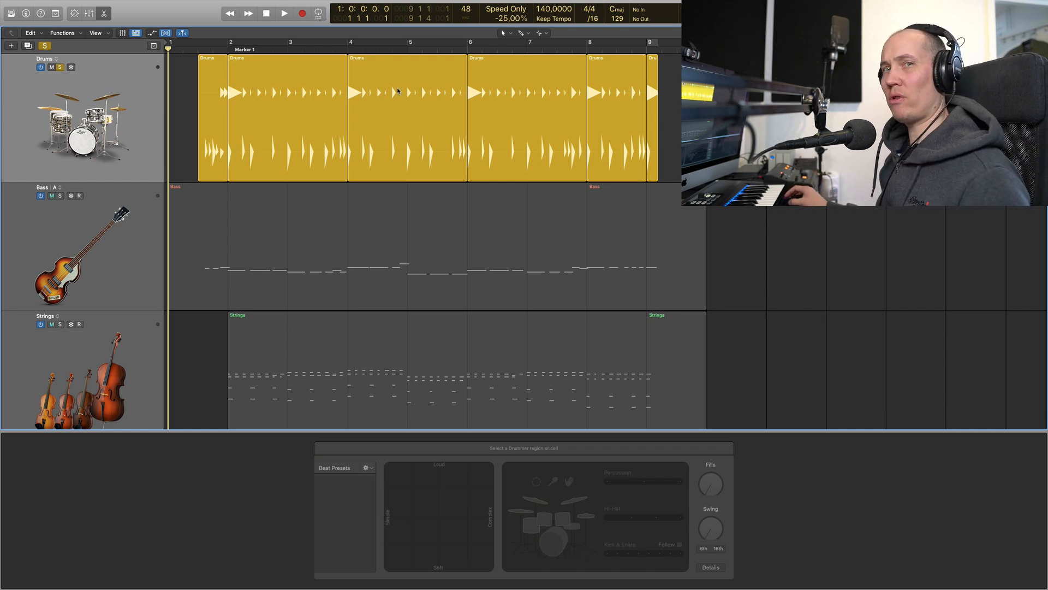
click(205, 54)
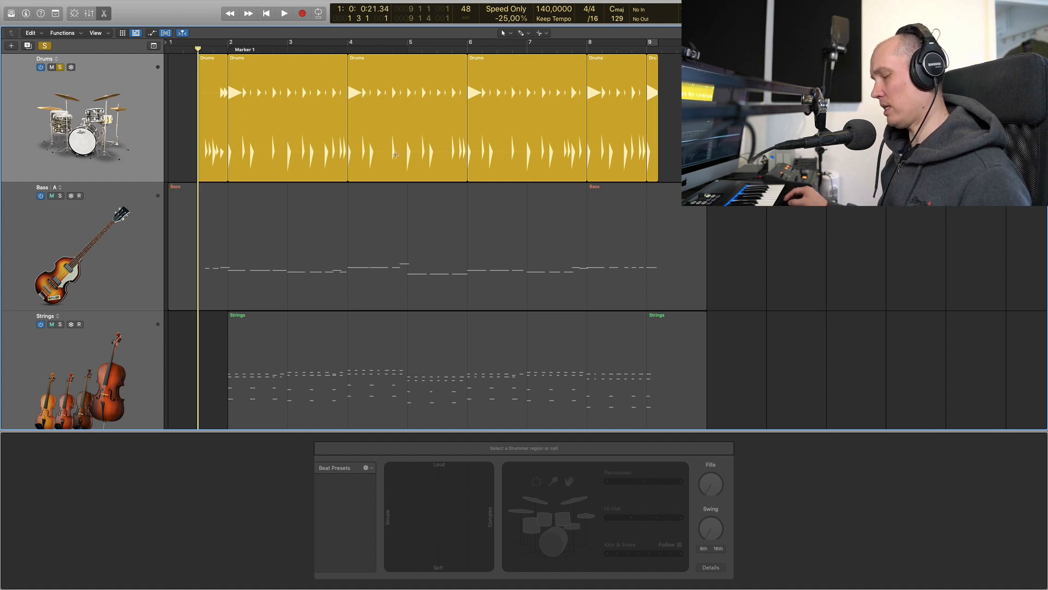
Step: Display the Drums track's region automation so the note velocities of all Drums regions can be edited
key(e)
drag(662, 76, 206, 168)
click(671, 103)
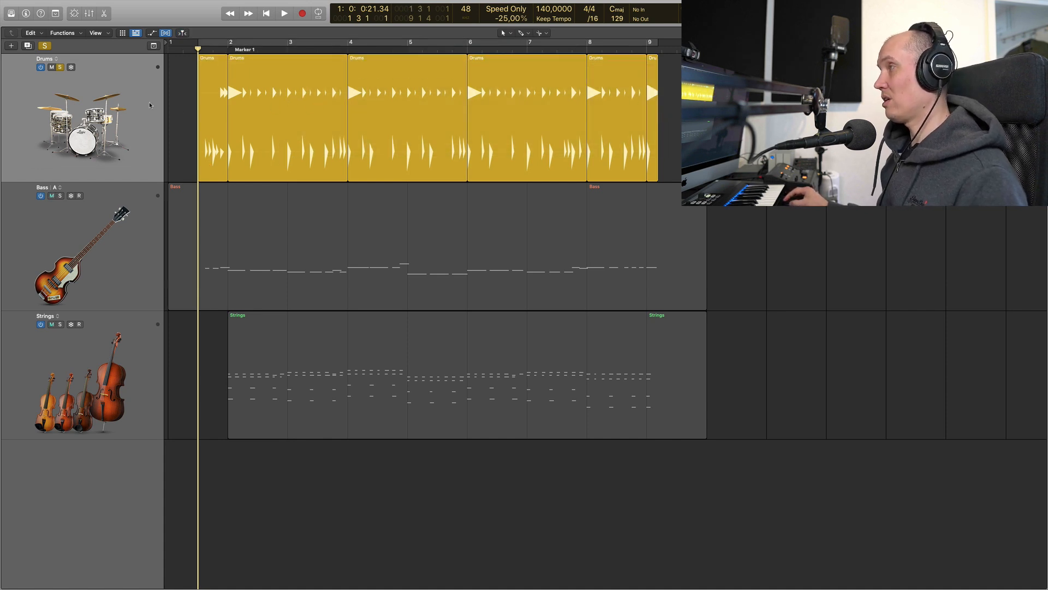
key(a)
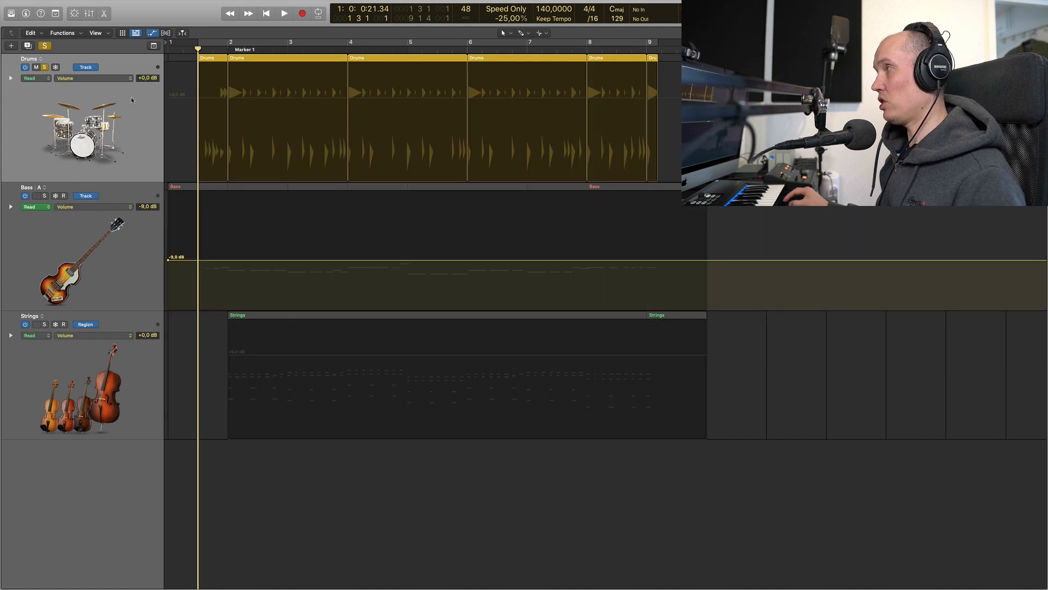
click(91, 67)
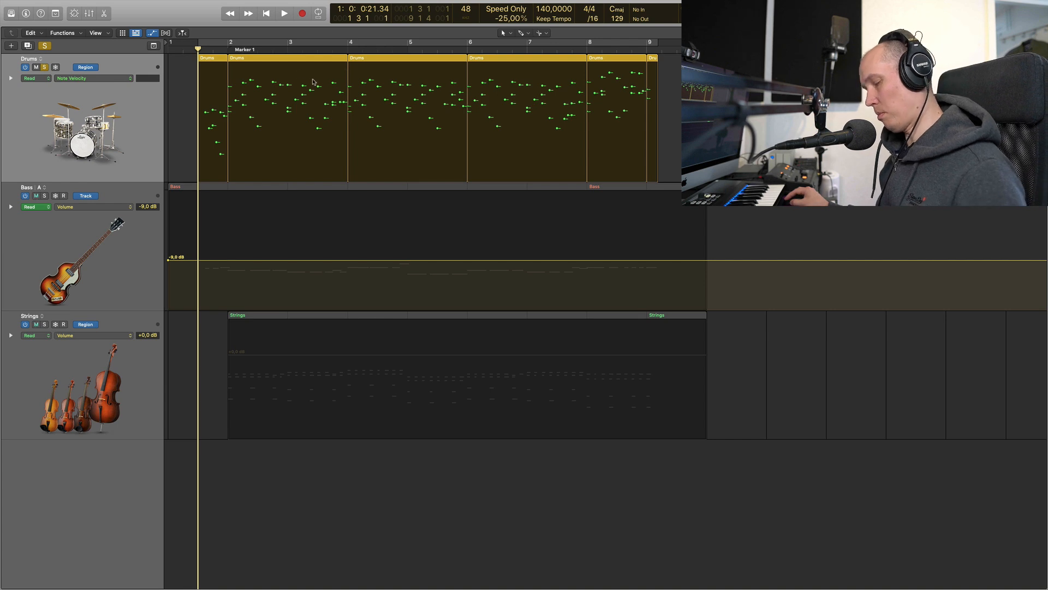
Step: Try lowering the note velocities in the Drums regions between bars 2 and 6, undo the changes and hide the automation
drag(352, 82, 240, 159)
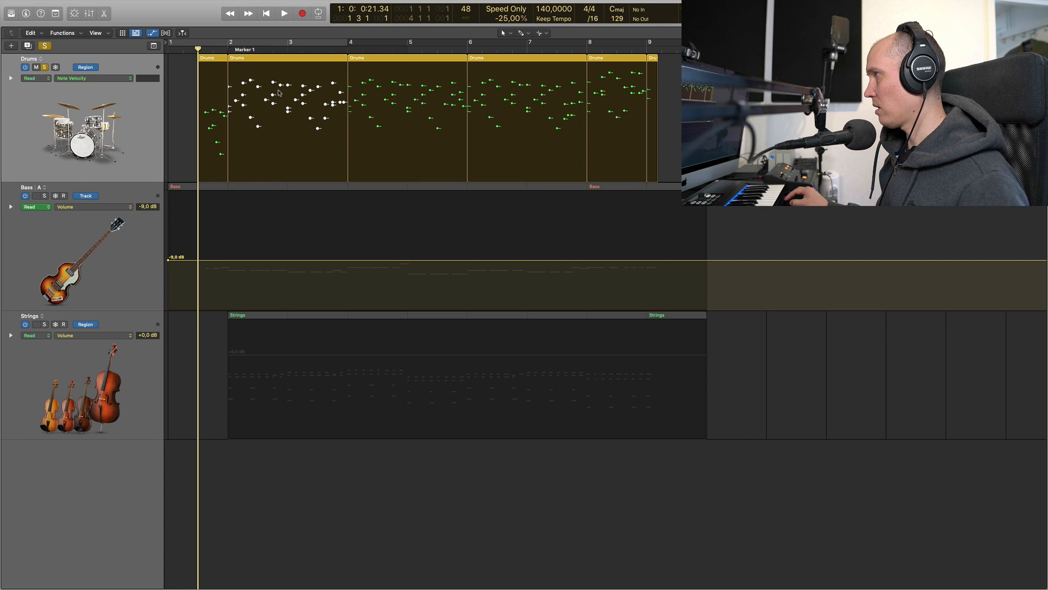
drag(281, 88, 281, 98)
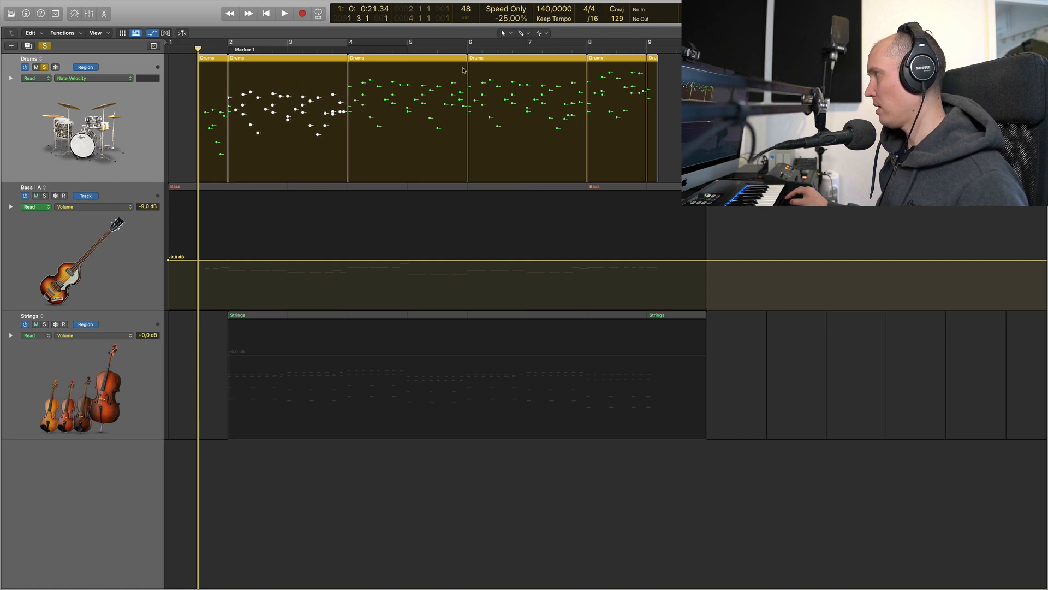
drag(466, 68, 347, 148)
drag(401, 86, 401, 91)
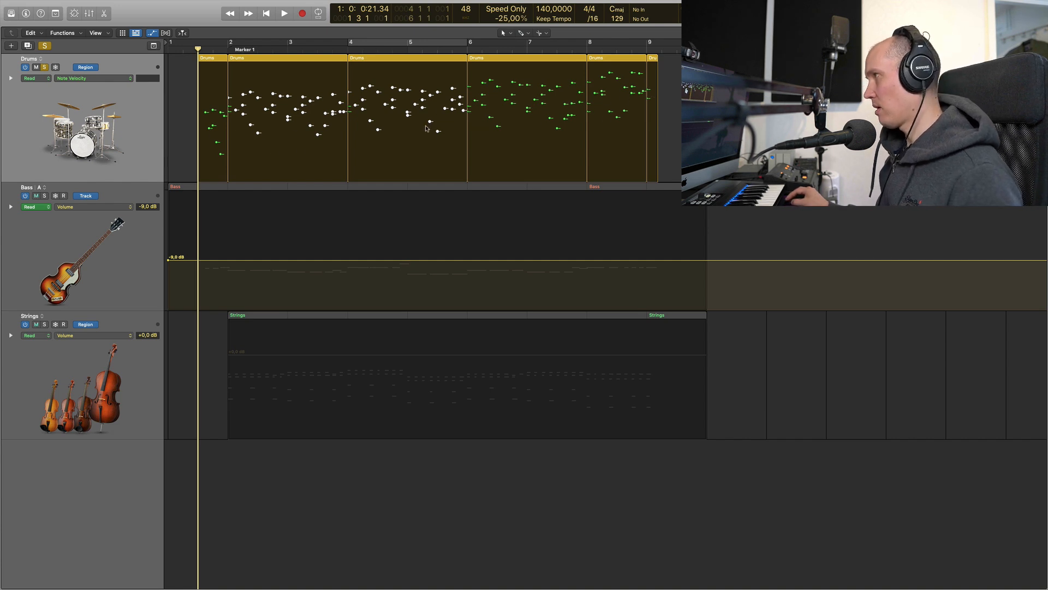
key(super+z)
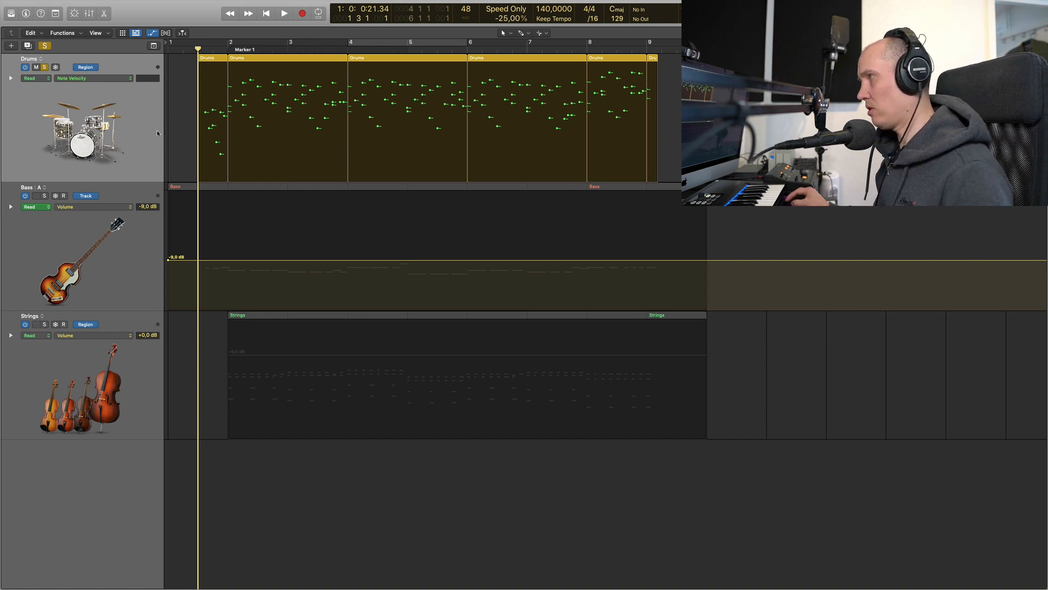
key(a)
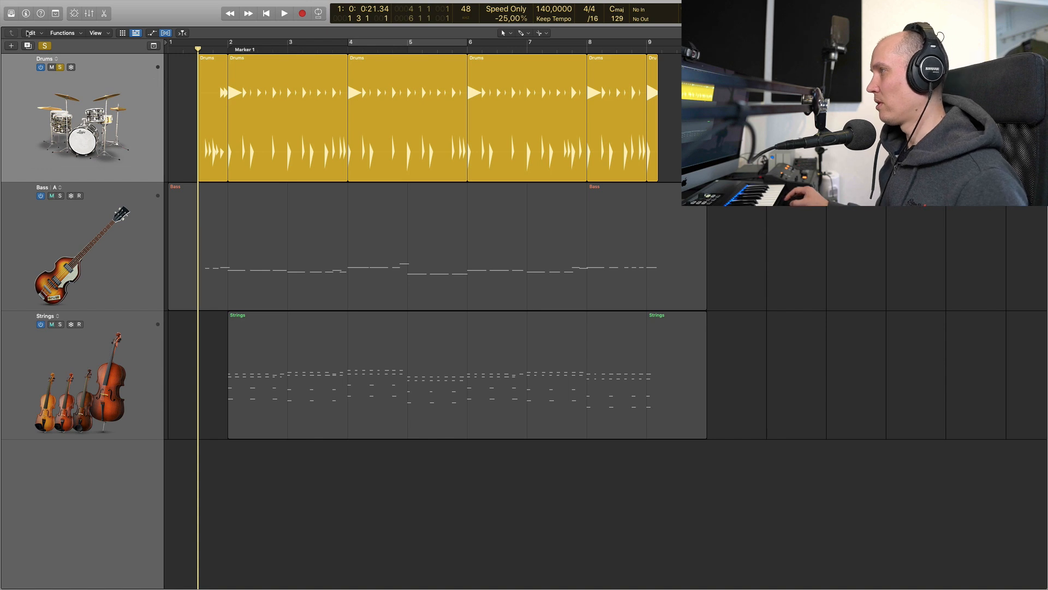
Step: Unsolo the Drums track and join its four regions between bars 2 and 9 into one region
click(59, 67)
click(145, 119)
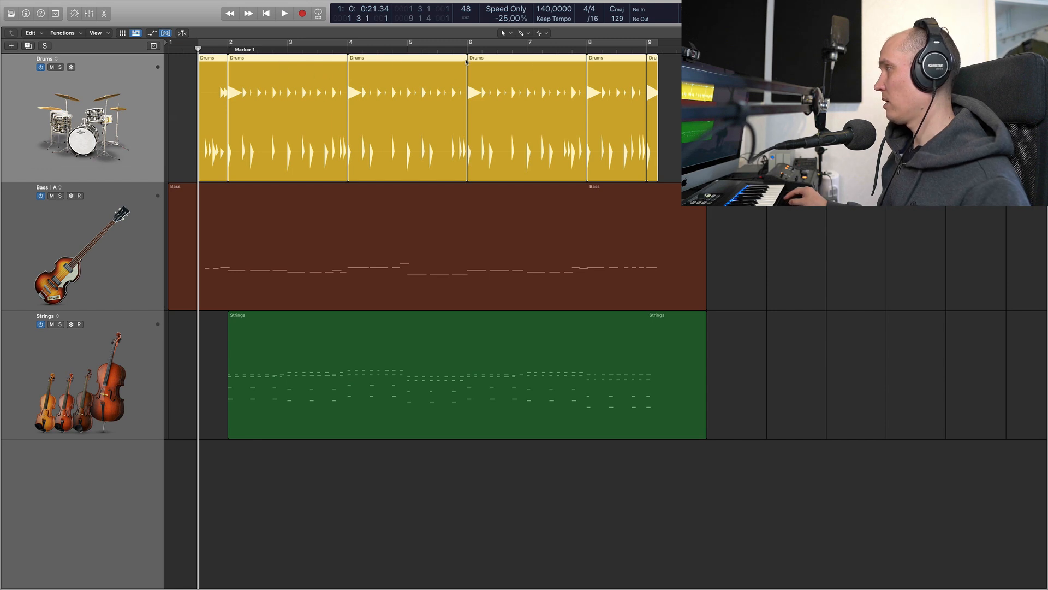
click(603, 66)
shift+click(513, 75)
shift+click(398, 76)
shift+click(250, 76)
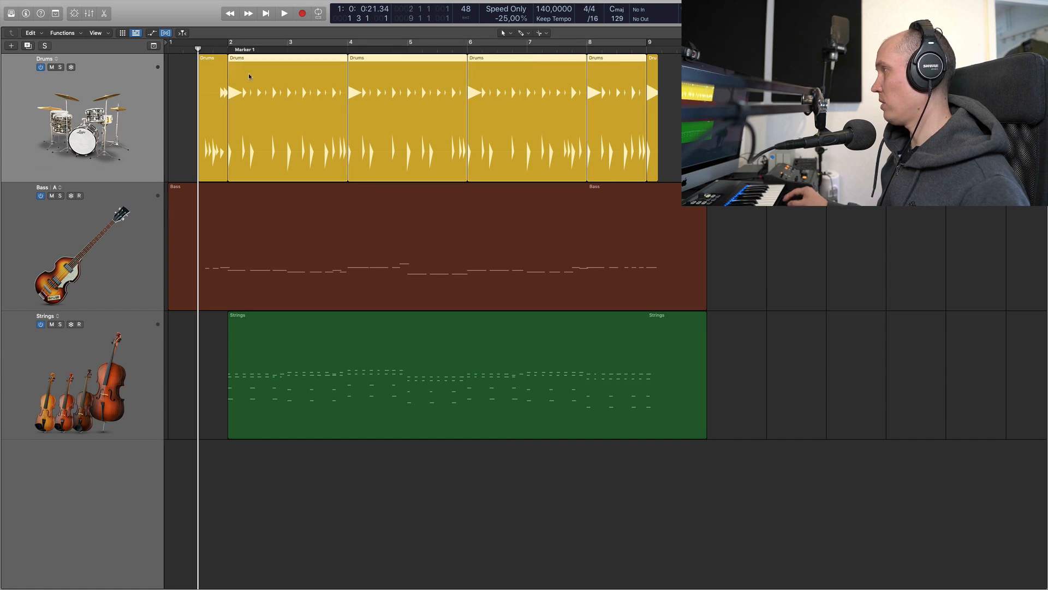
key(super+j)
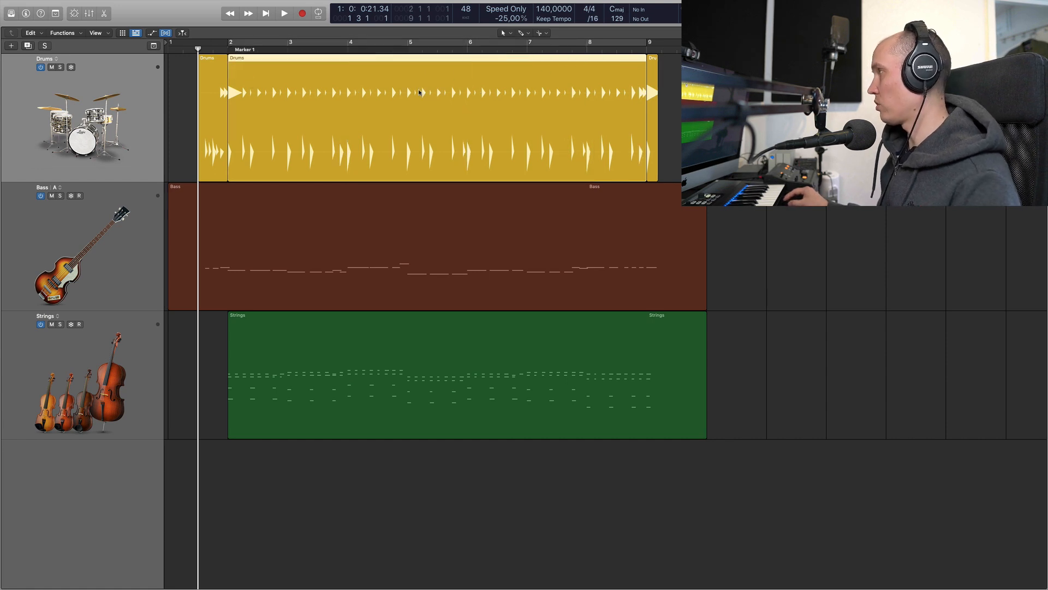
Step: Open the joined Drums region's drummer settings and make the kick and snare follow the Bass track
click(670, 99)
click(399, 88)
key(e)
key(e)
key(e)
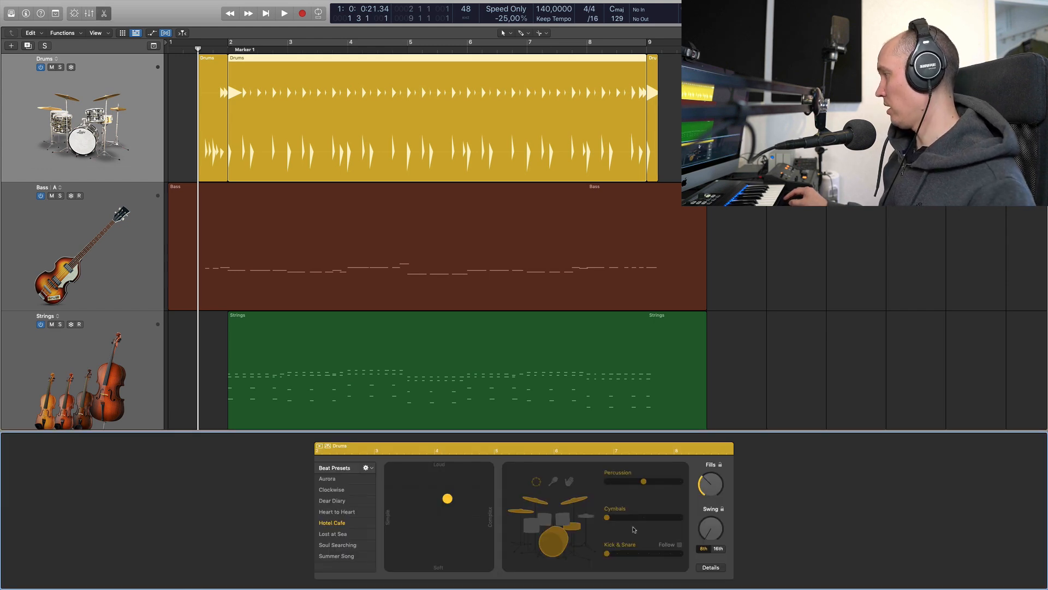
click(680, 545)
click(636, 554)
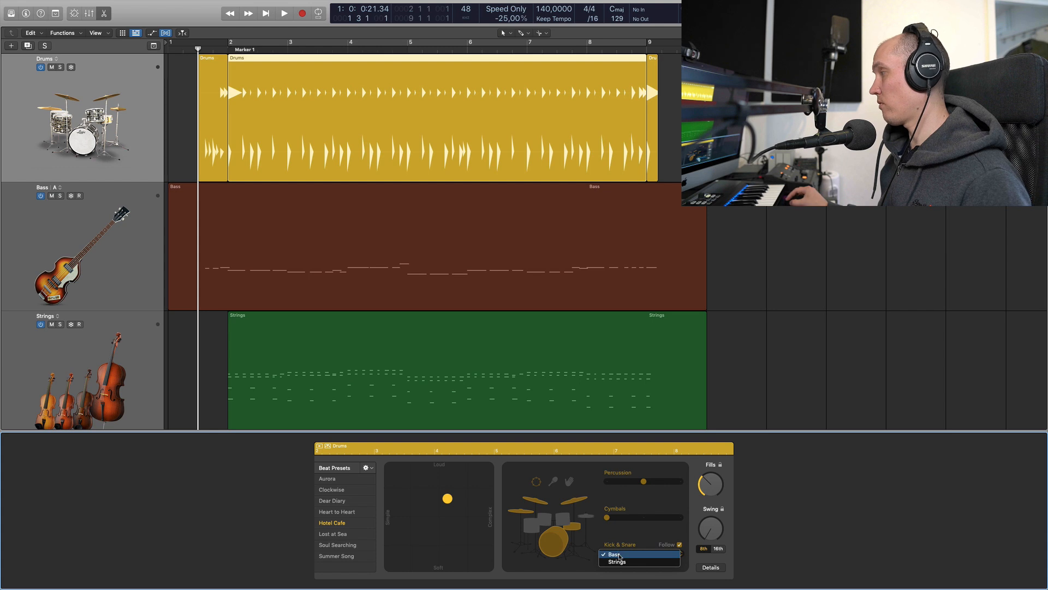
click(628, 554)
Step: Try Strings as the track the kick and snare follow, return to Bass and play the result
click(643, 558)
click(623, 563)
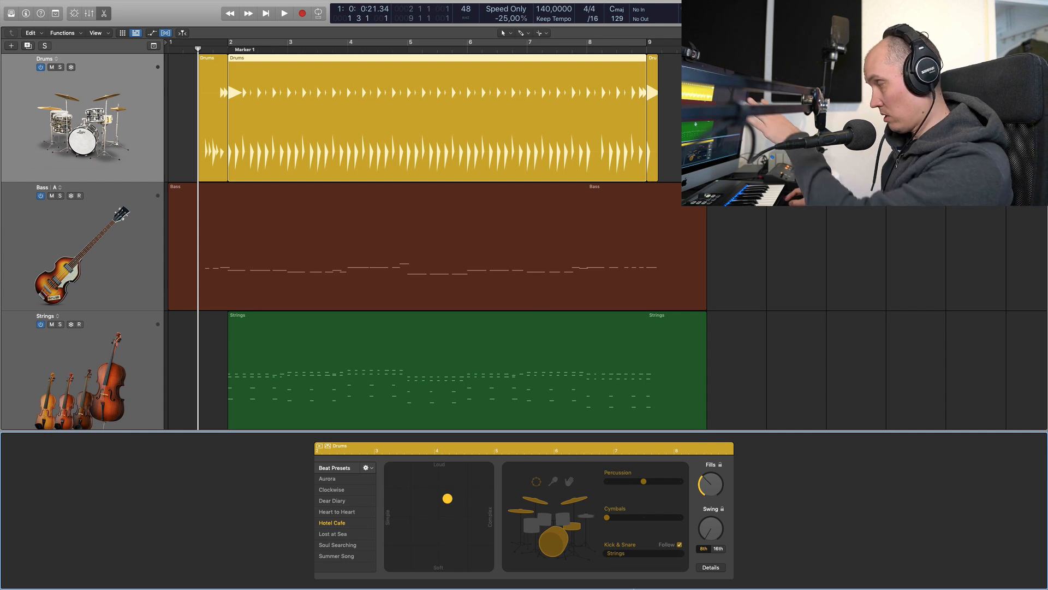
click(633, 556)
click(616, 544)
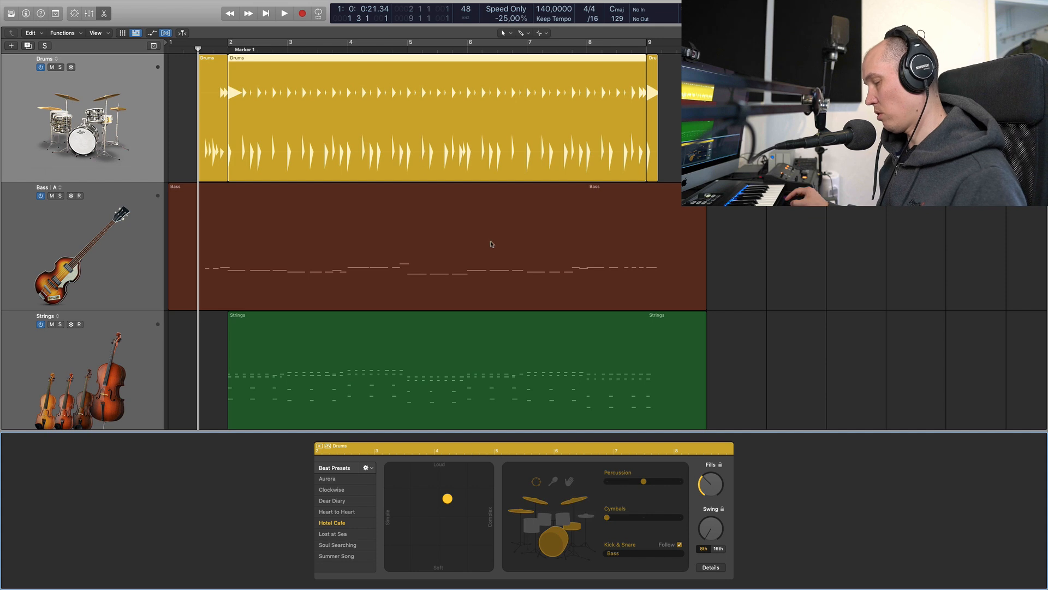
key(space)
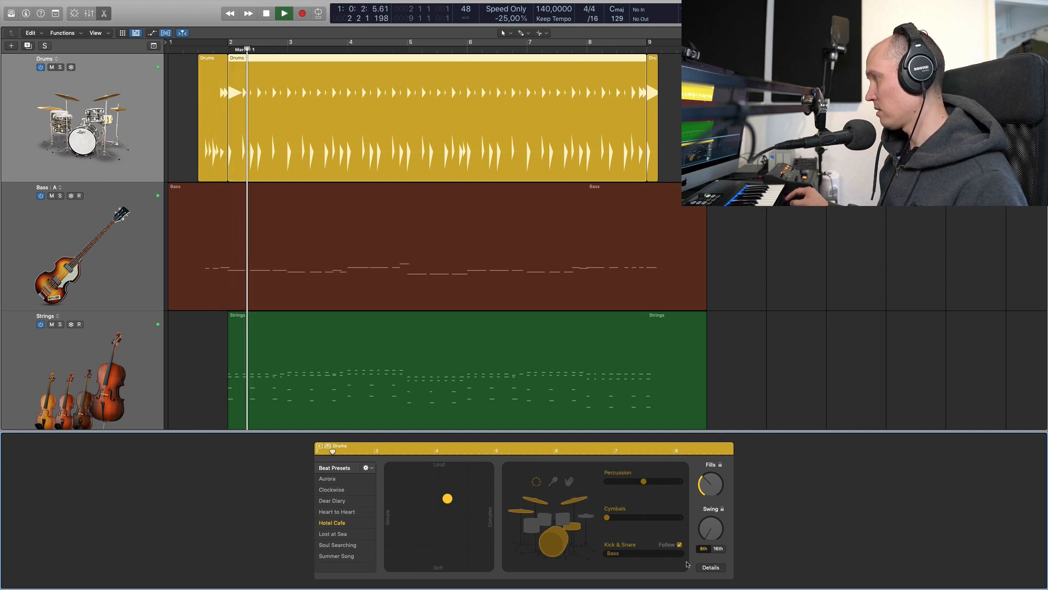
key(space)
Step: Make the kick and snare follow Strings and play it back, soloing the Strings track briefly to compare
click(622, 553)
click(616, 561)
key(space)
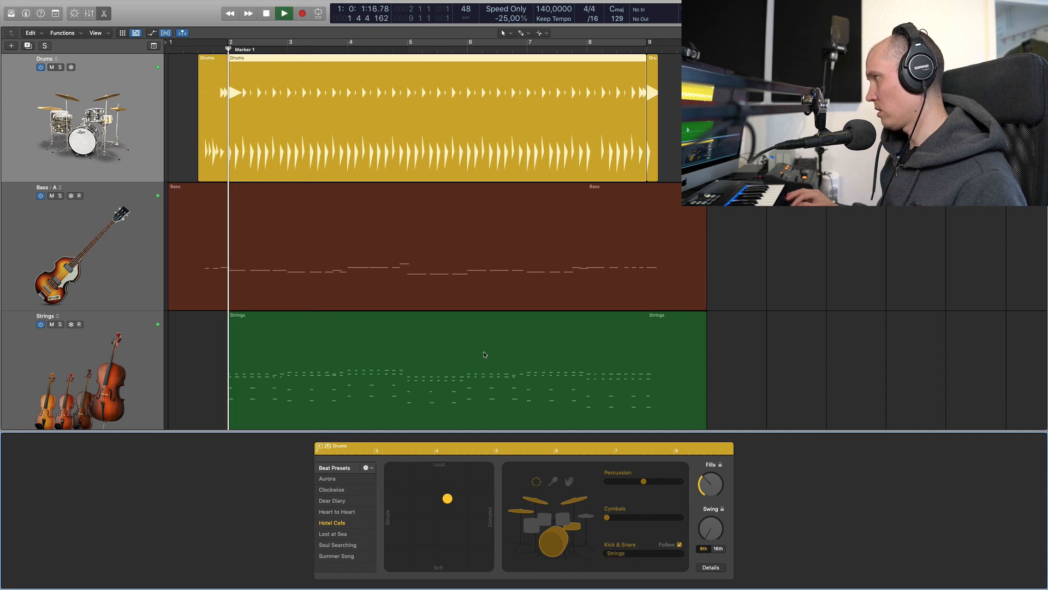
click(60, 324)
key(space)
click(60, 325)
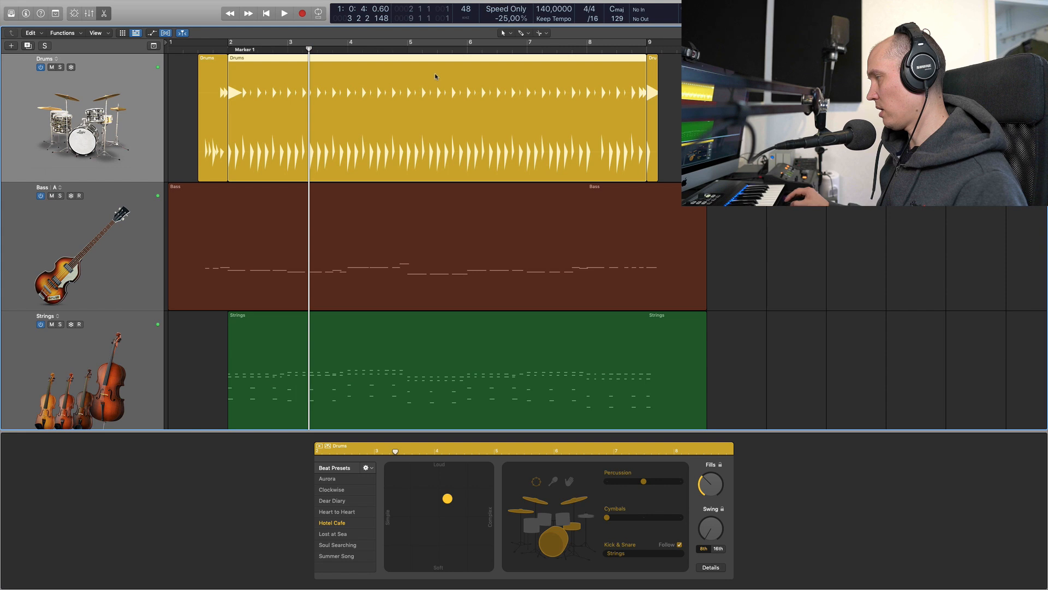
Step: Turn off Follow for the kick and snare and play the pattern from bar 2
click(234, 52)
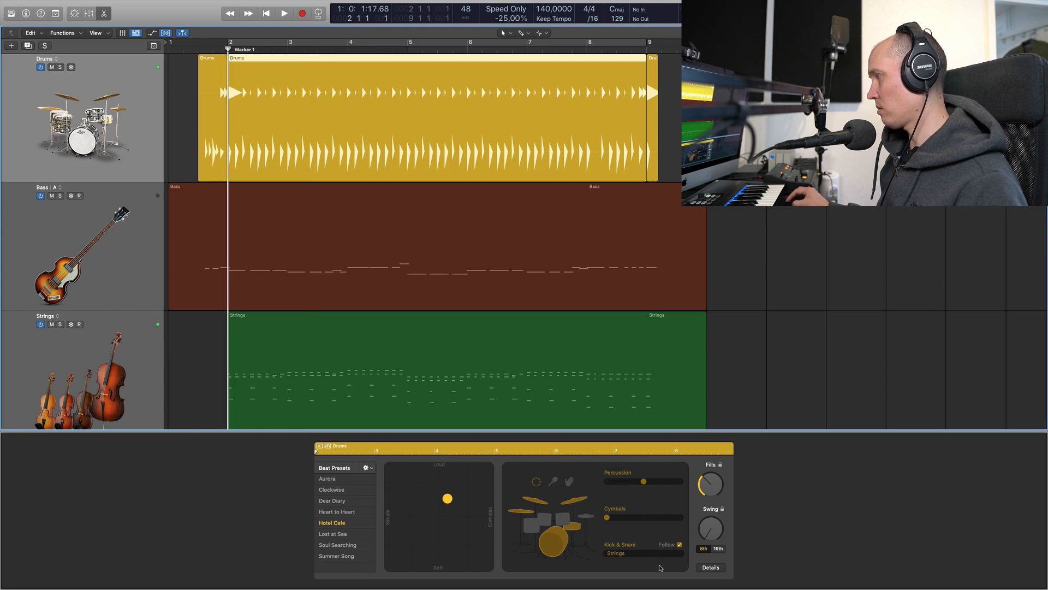
click(680, 545)
key(space)
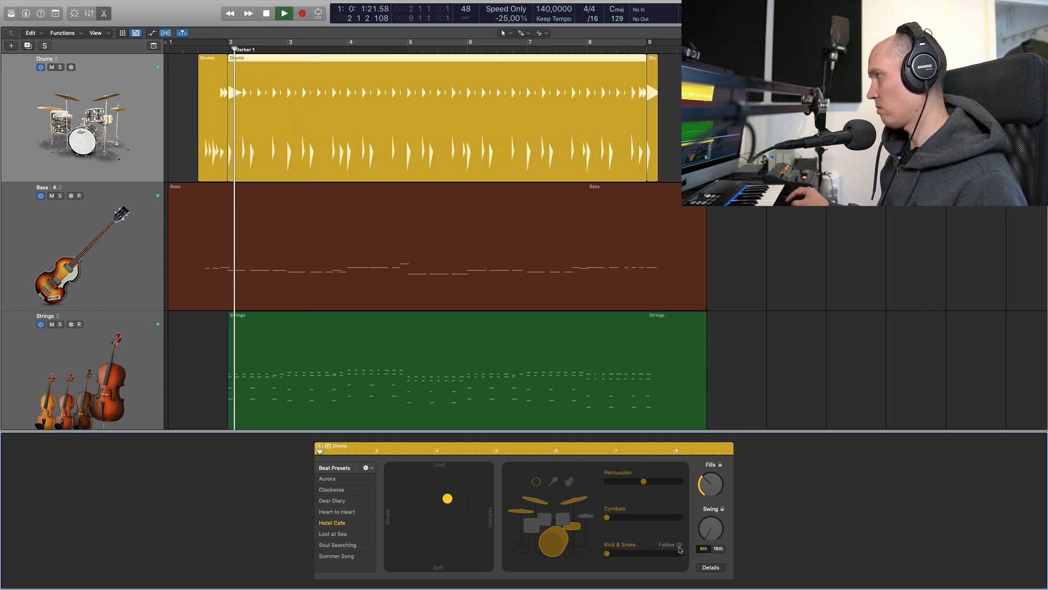
Step: Turn Follow back on with Bass as the kick and snare source, and listen before stopping playback
click(679, 545)
click(674, 553)
click(642, 546)
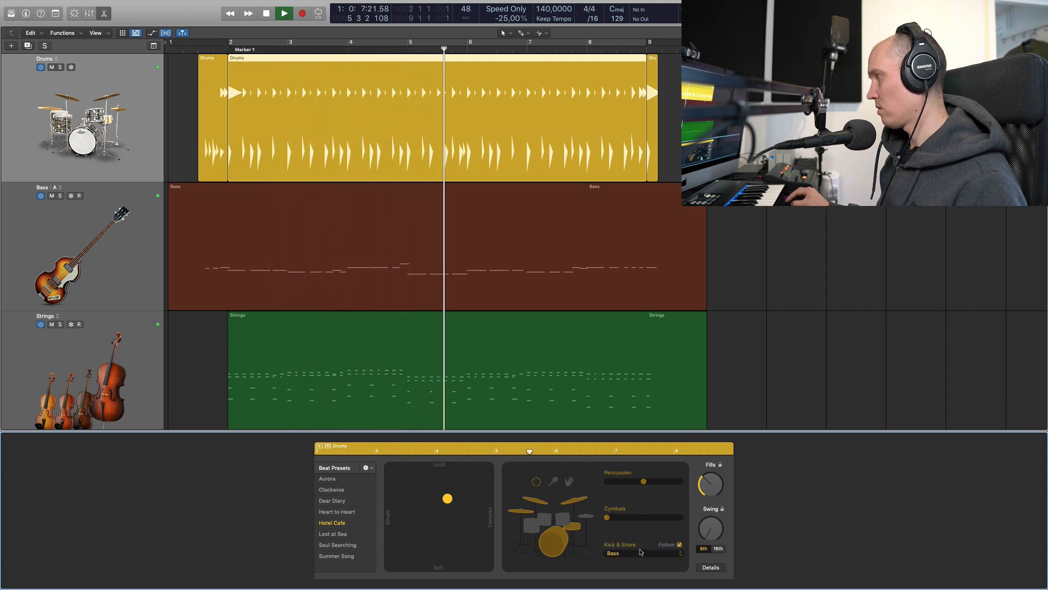
key(space)
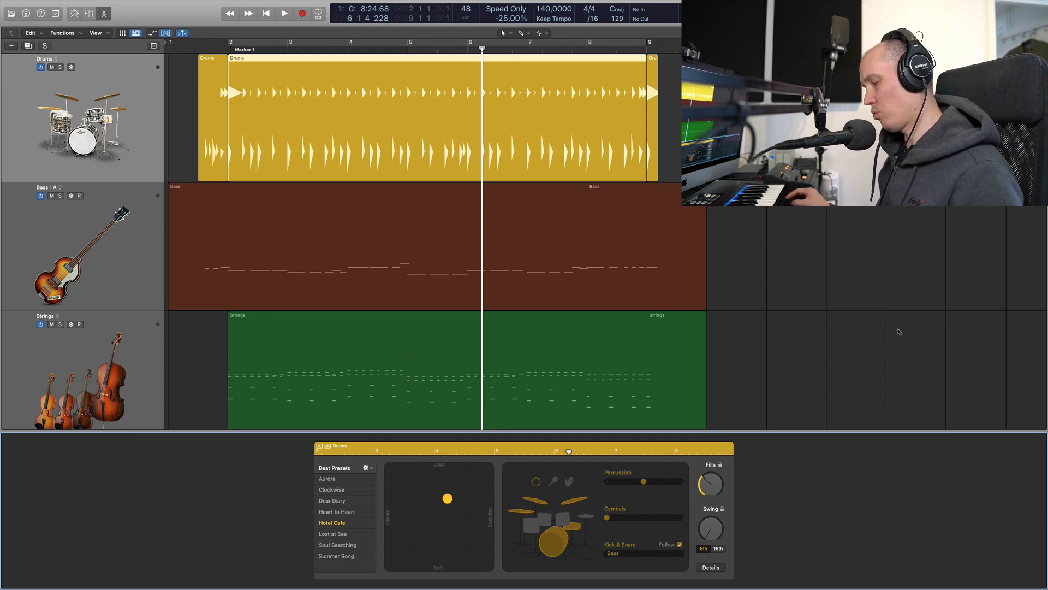
Step: Close the drummer settings and play the transition from the drum intro in bar 1 into bar 2
key(e)
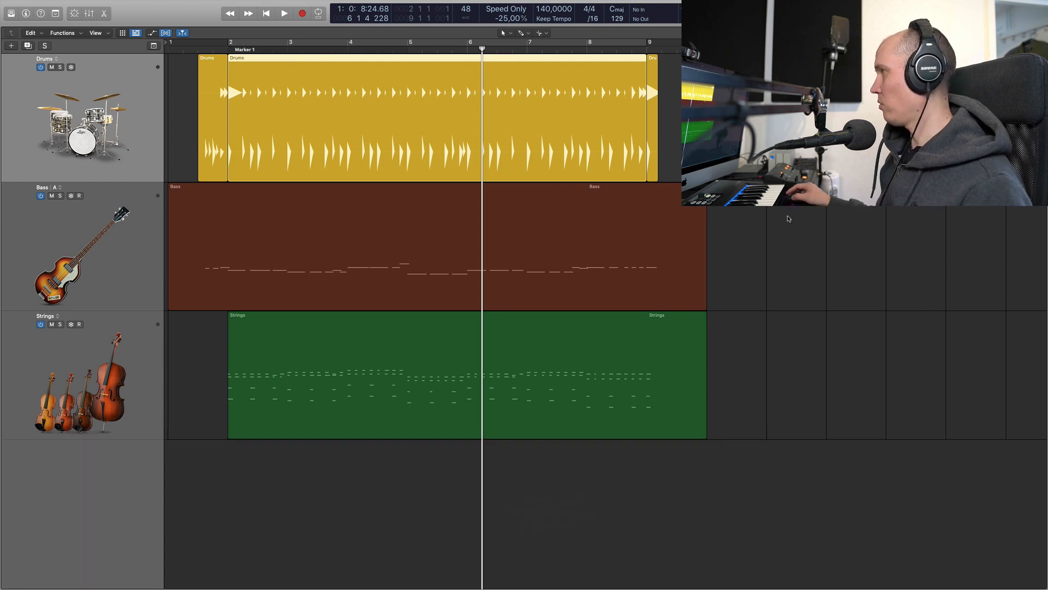
drag(295, 52, 207, 95)
key(space)
key(space)
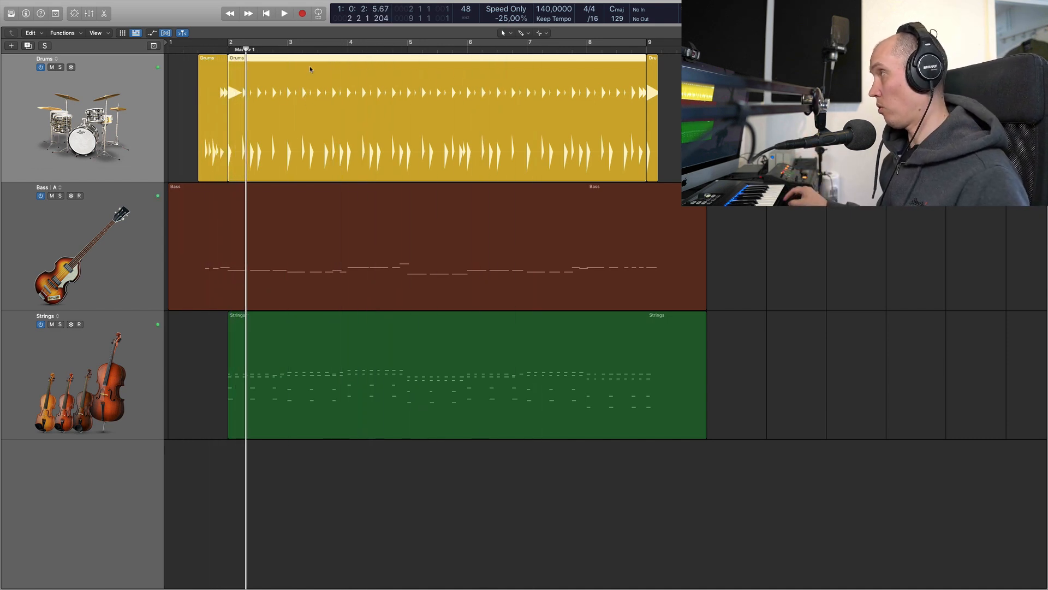
Step: Apply the Lost at Sea beat preset to the long Drums region and play the transition from the intro
double_click(309, 68)
click(333, 533)
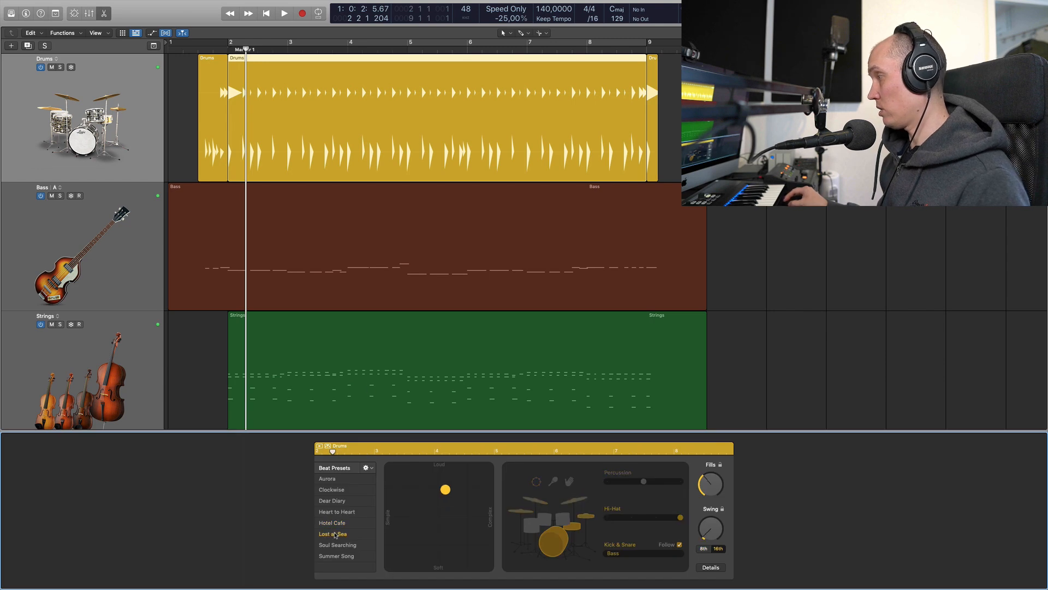
key(space)
key(space)
click(204, 50)
key(space)
key(space)
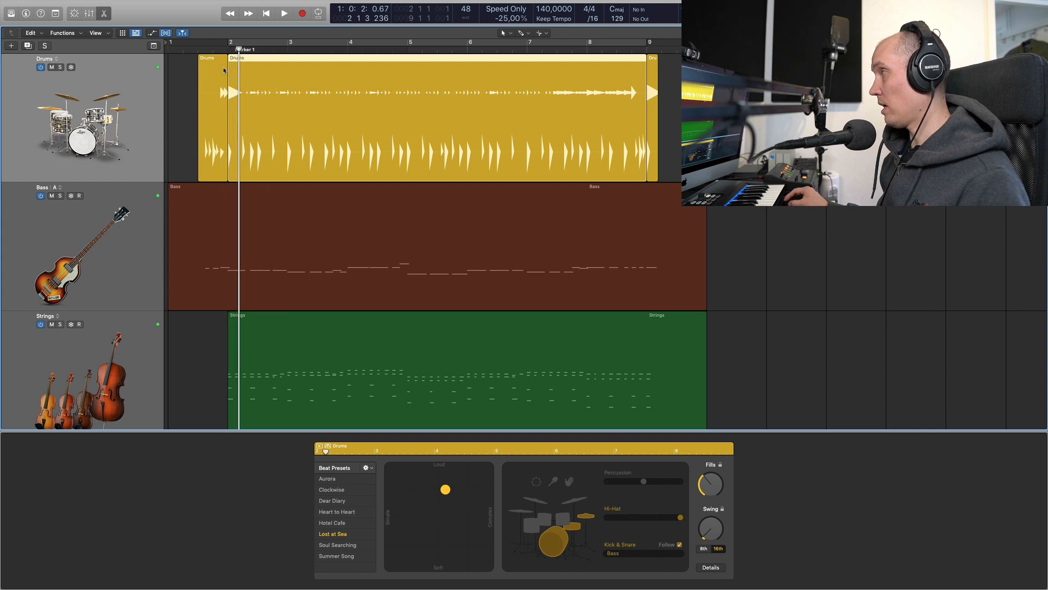
key(super+z)
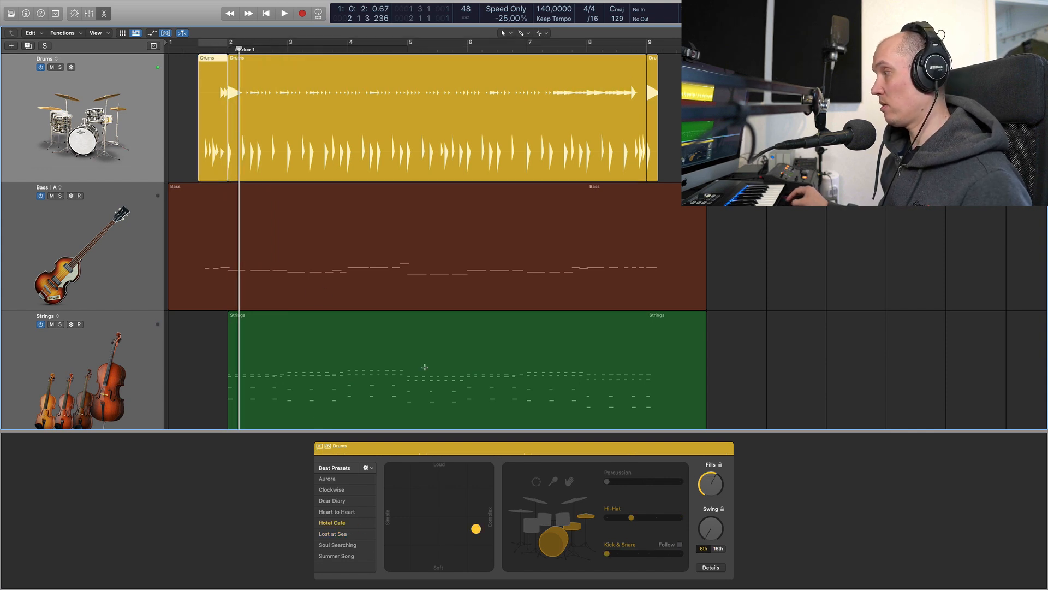
click(234, 70)
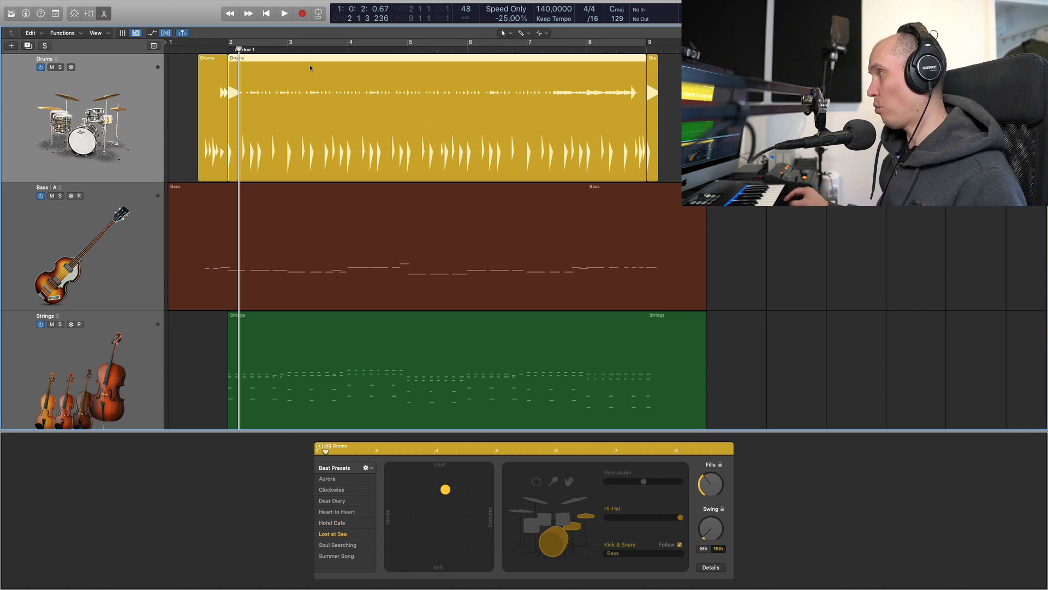
Step: Play the long Drums region from bar 5 to check its fill, and place the playhead at bar 6
drag(288, 48, 295, 84)
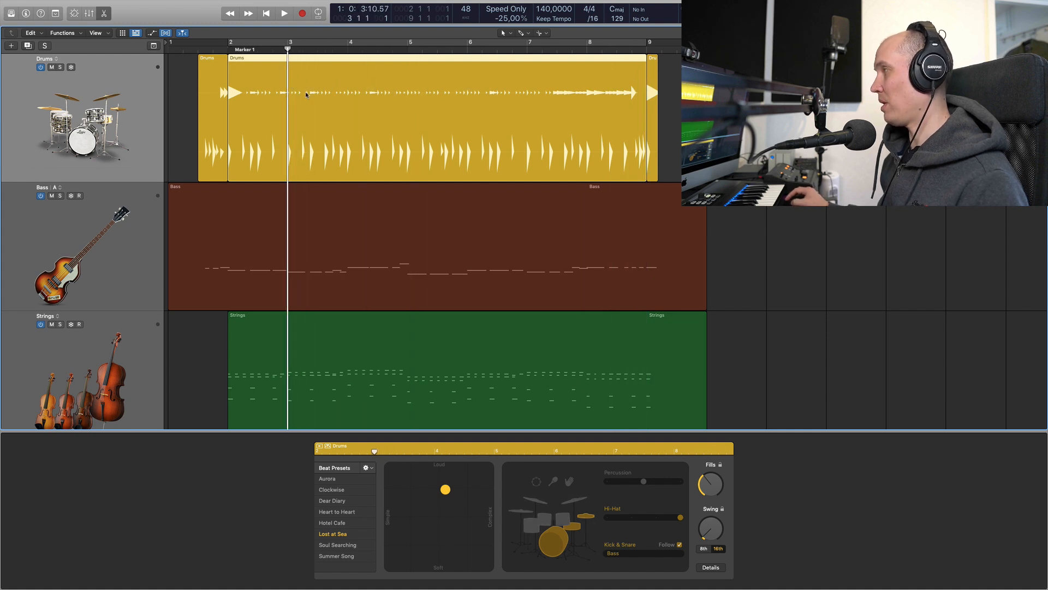
click(355, 52)
drag(356, 53, 407, 57)
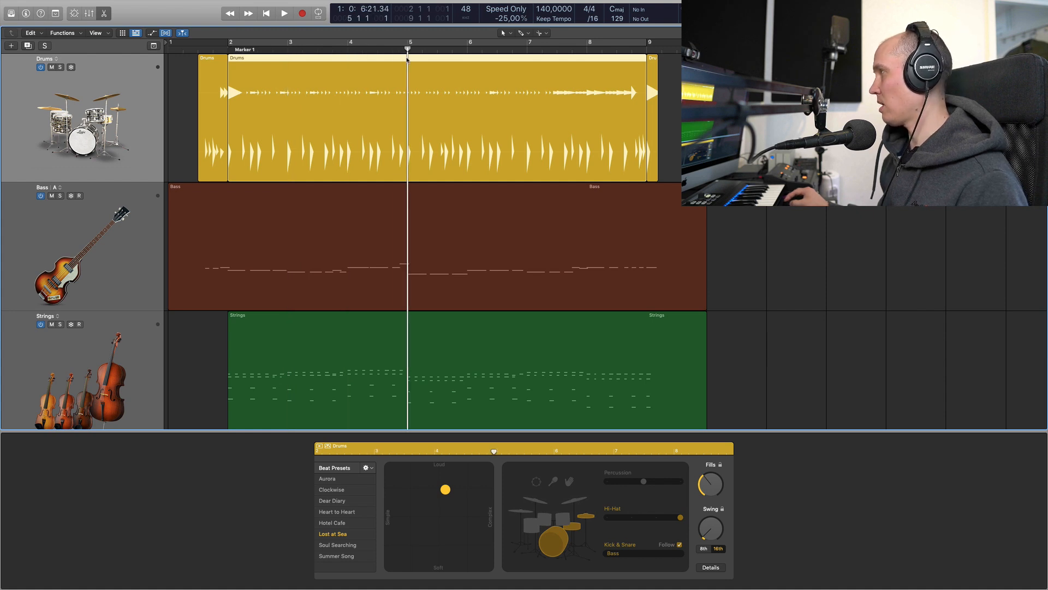
key(space)
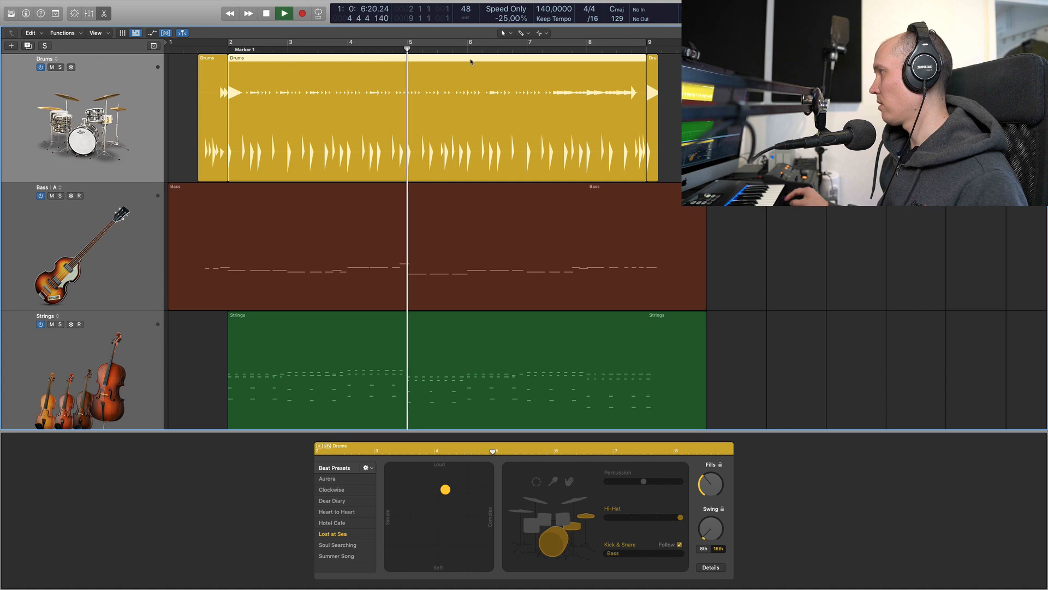
key(space)
click(472, 52)
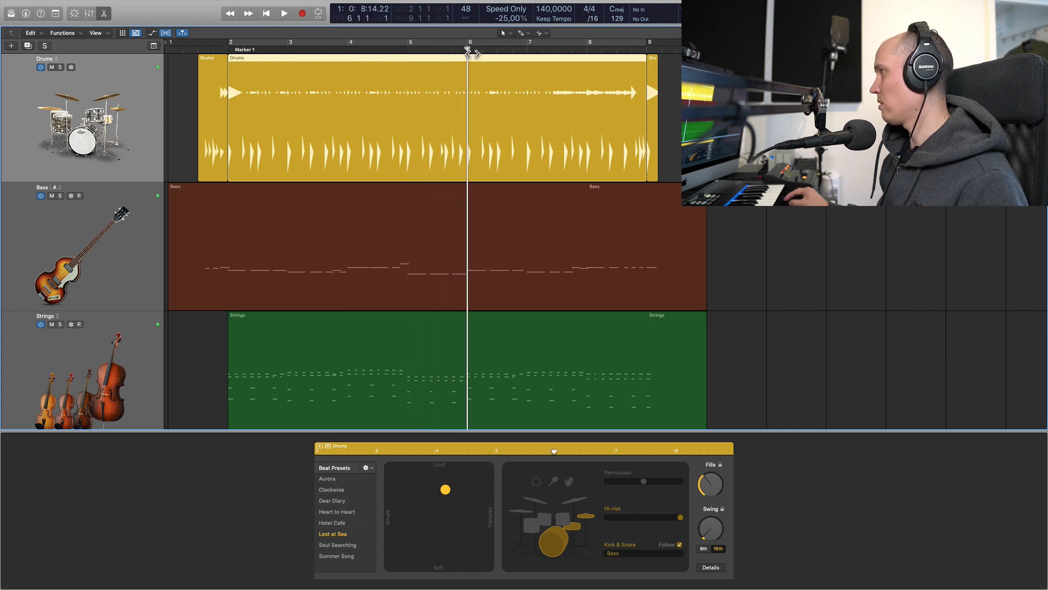
Step: Split the long Drums region at beat 3 of bar 5 and at bar 6, and convert that section to a MIDI region
right_click(437, 73)
right_click(467, 94)
click(452, 77)
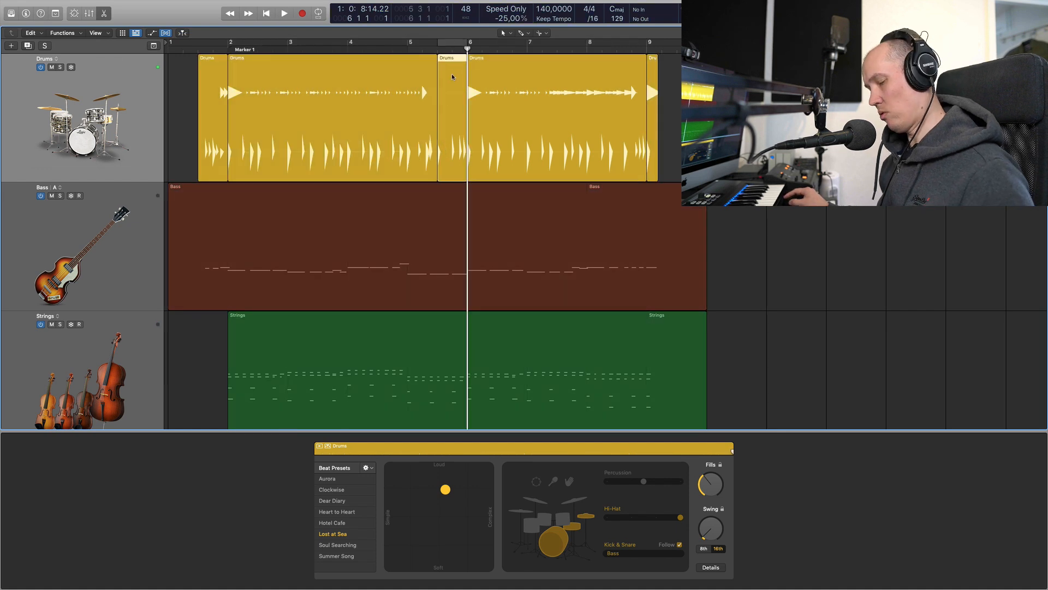
right_click(452, 75)
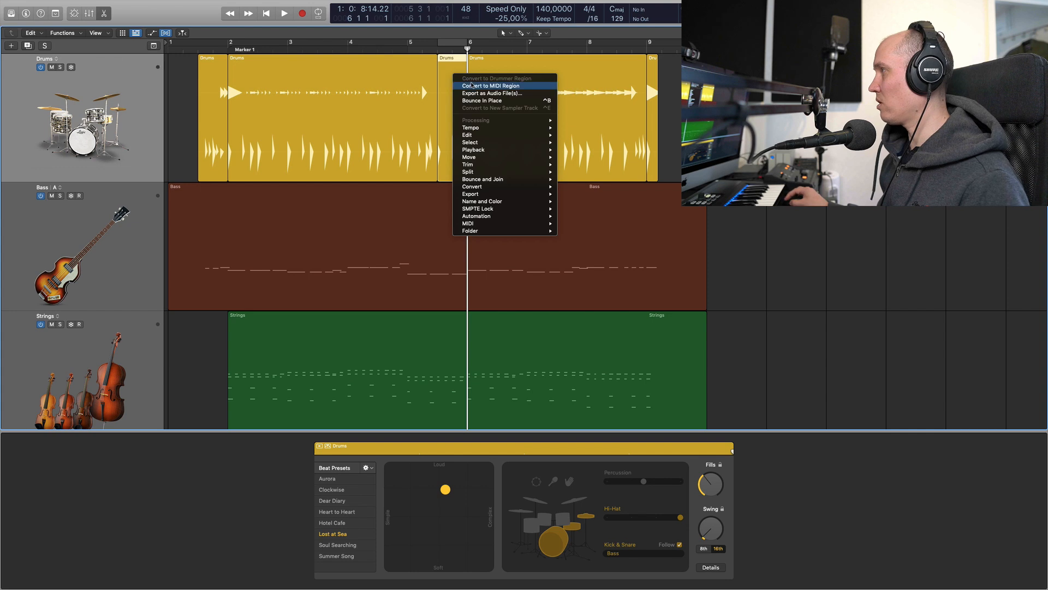
click(473, 86)
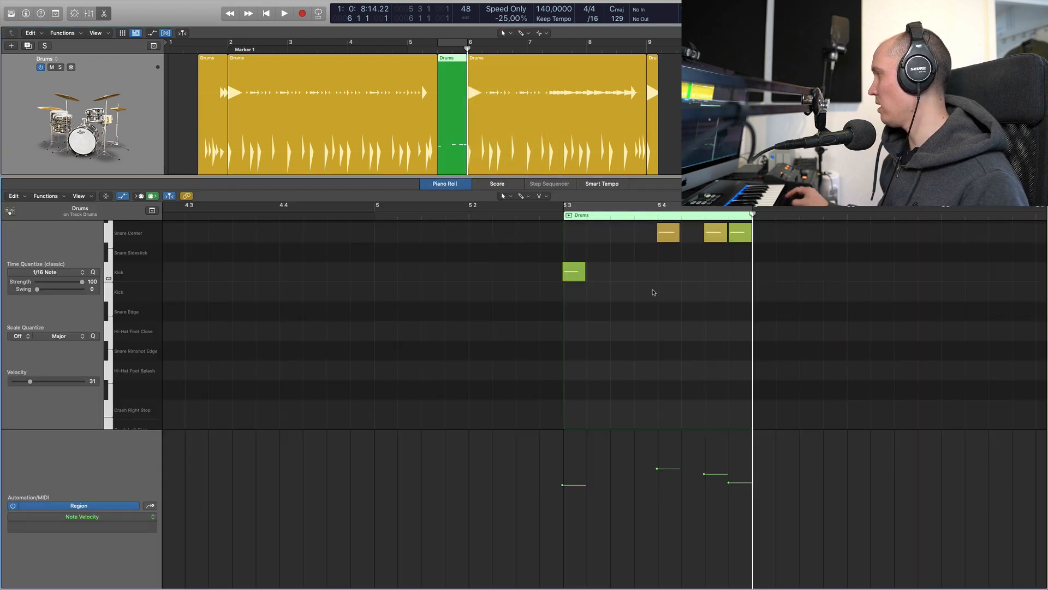
Step: Play the converted fill and add eight Hi-Hat Closed notes on every sixteenth from beat 3 of bar 5 up to bar 6
key(space)
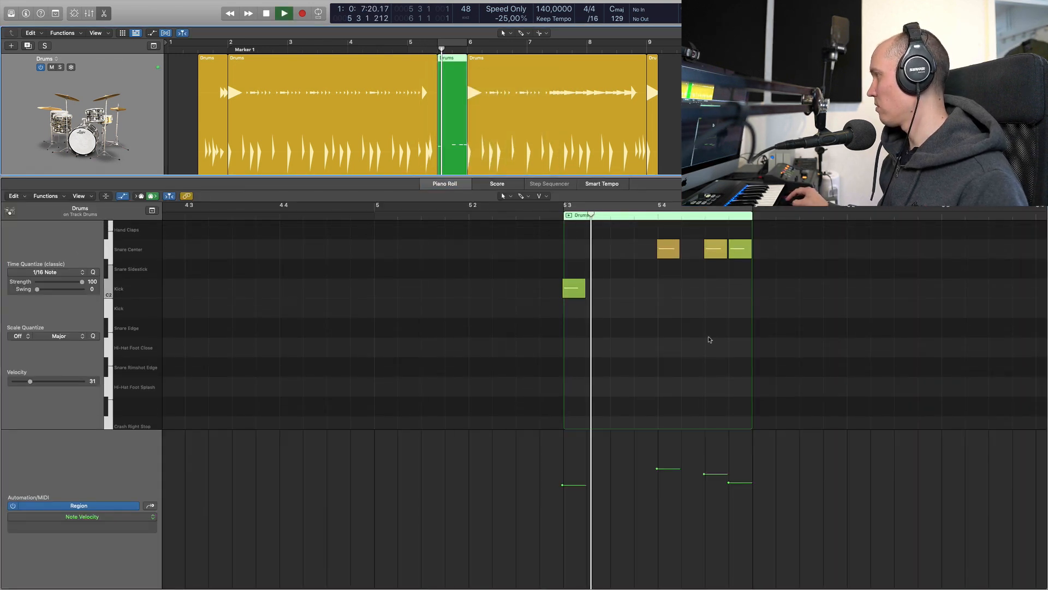
key(space)
scroll(680, 312, up, 6)
scroll(677, 312, down, 3)
scroll(663, 319, up, 3)
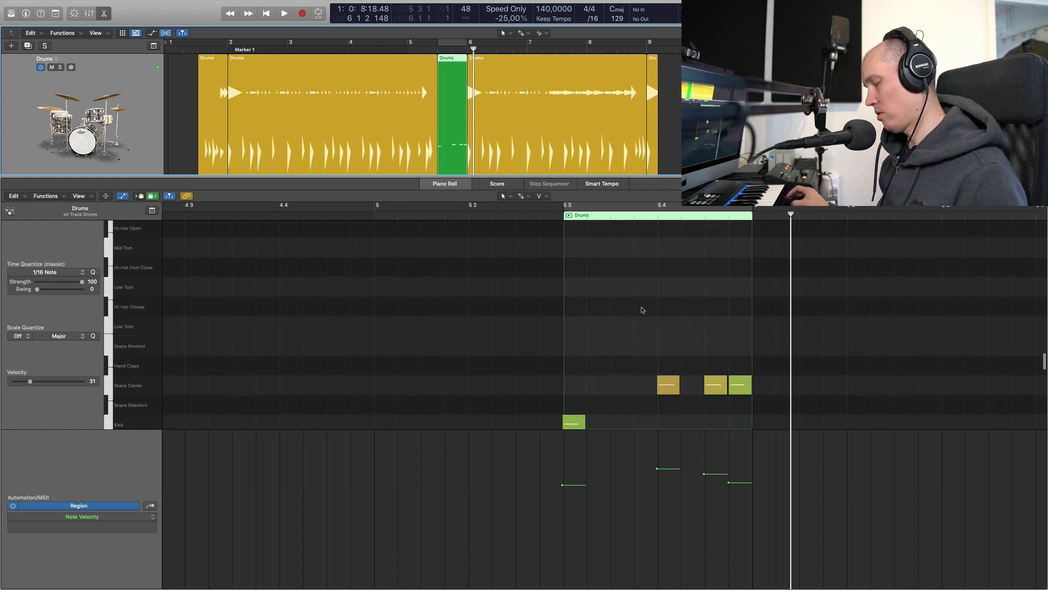
click(569, 306)
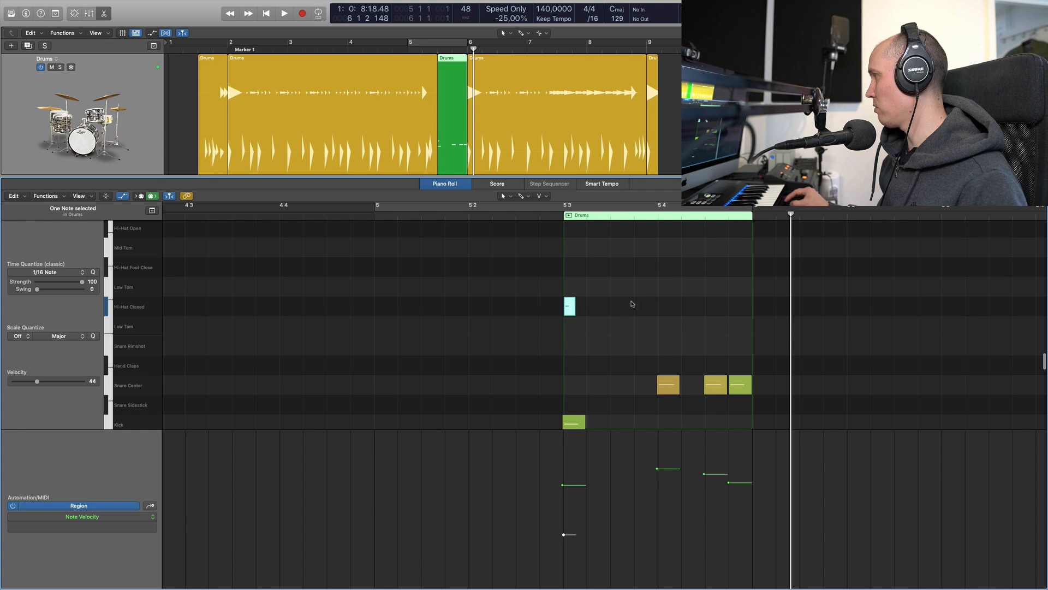
click(593, 306)
click(617, 306)
click(664, 306)
click(688, 305)
click(735, 306)
click(640, 306)
click(711, 305)
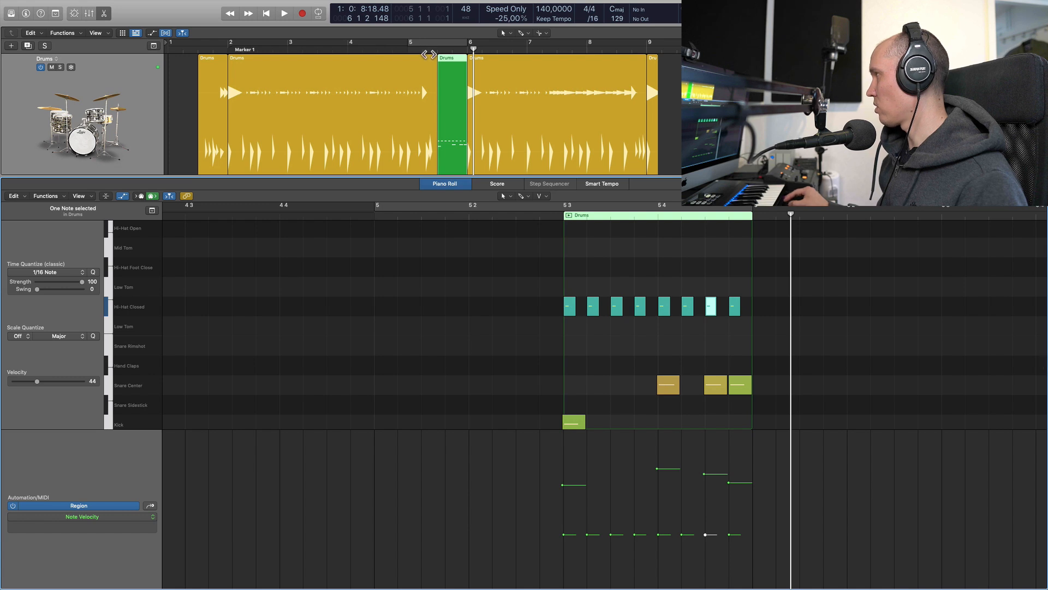
Step: Close the note editor and undo the hi-hat notes, the MIDI conversion and the splits in the long Drums region
key(p)
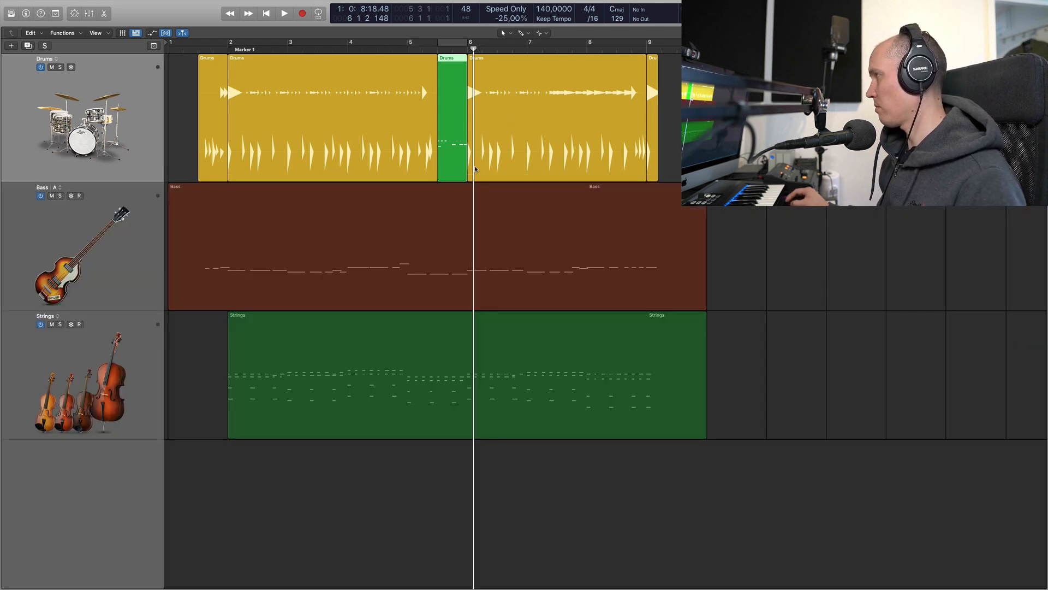
key(super+z)
key(super+z)
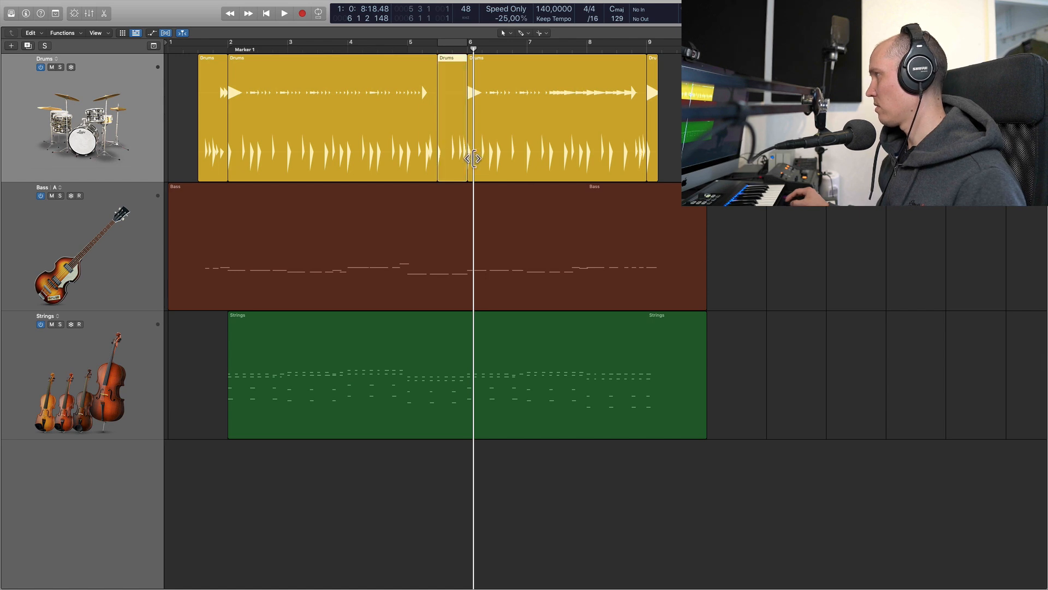
key(super+z)
key(super+z)
click(453, 65)
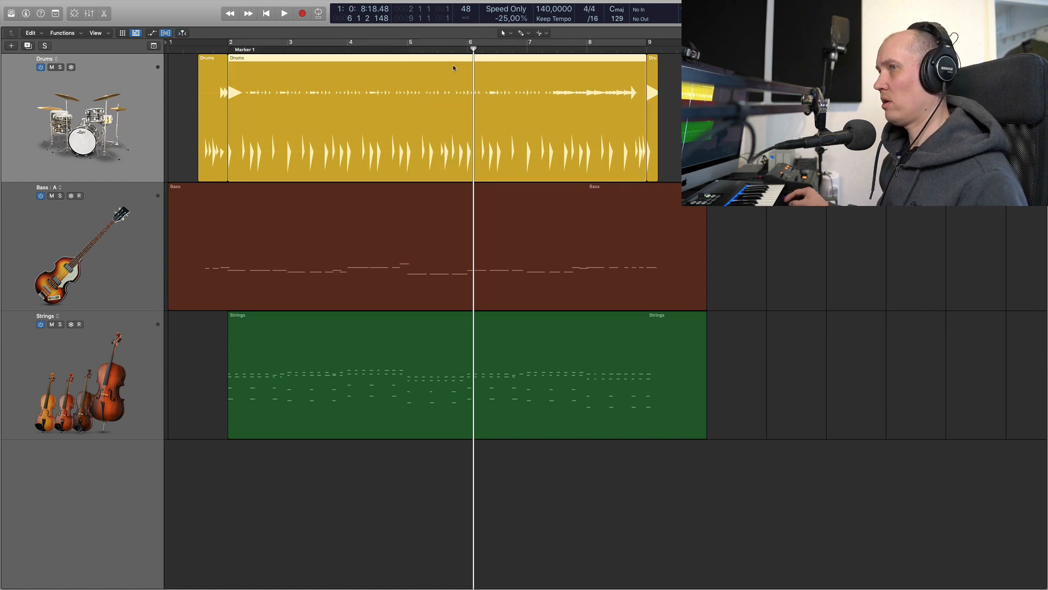
Step: Convert the closing Drums region at bar 9 to a MIDI region and open its notes in the Piano Roll
click(651, 68)
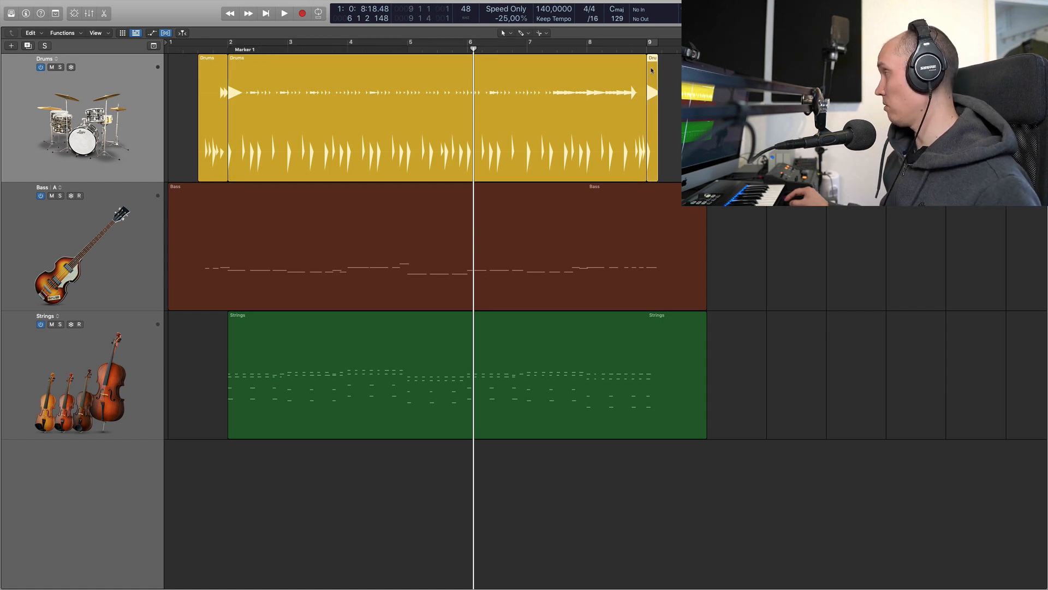
right_click(652, 69)
click(669, 74)
key(p)
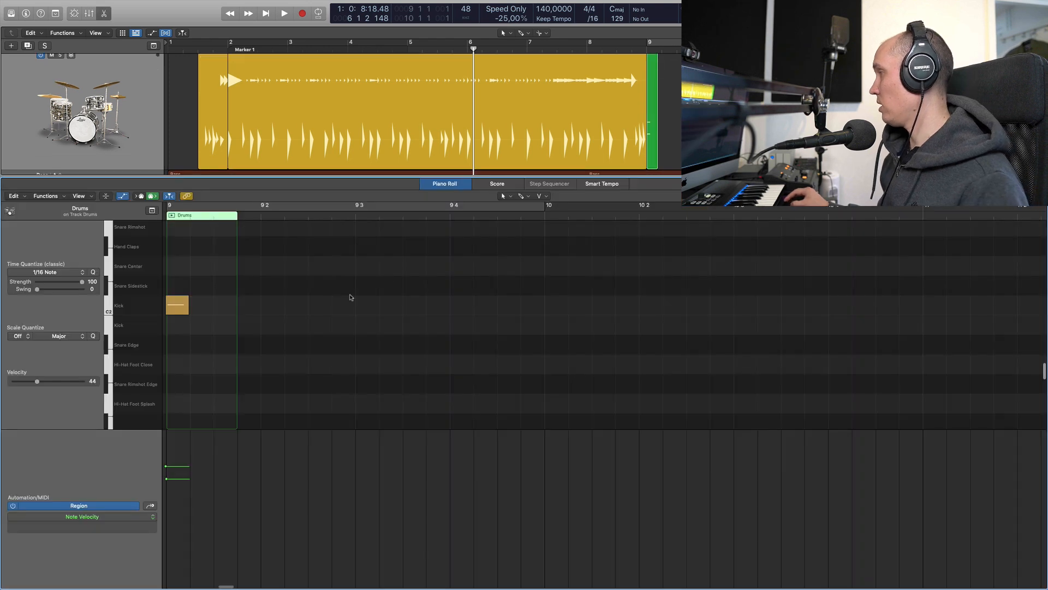
key(a)
key(z)
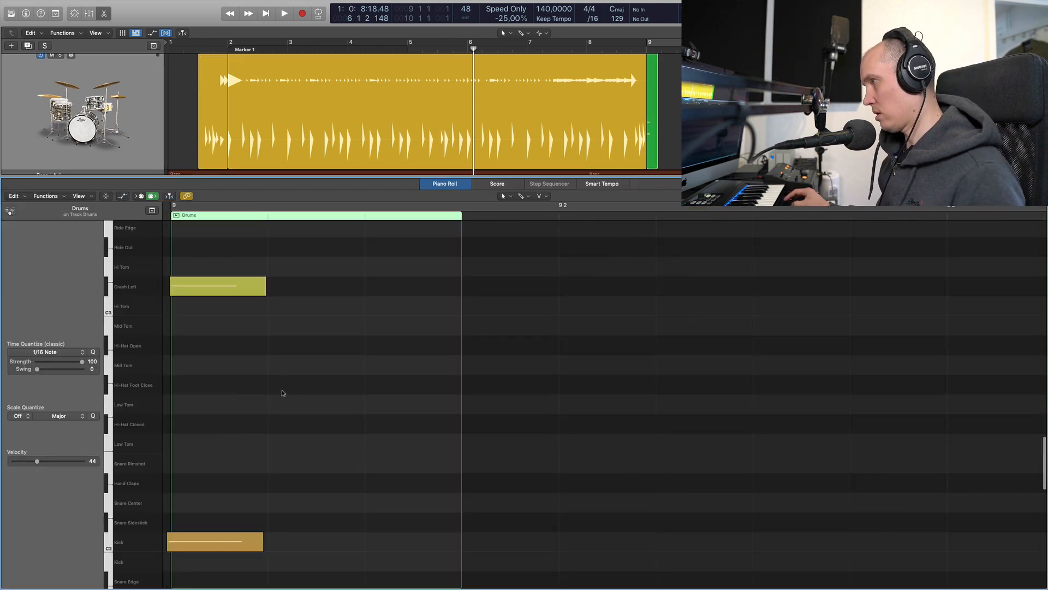
Step: Delete the kick note at bar 9 and quantize the Crash Left note to the 1/16 Note grid
click(208, 282)
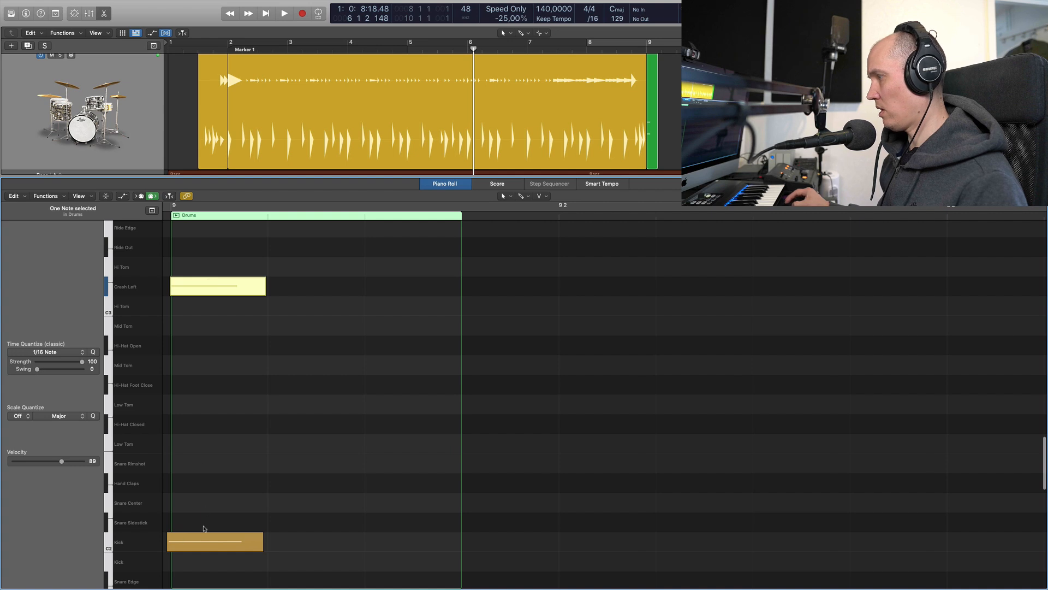
click(203, 544)
click(225, 332)
click(220, 294)
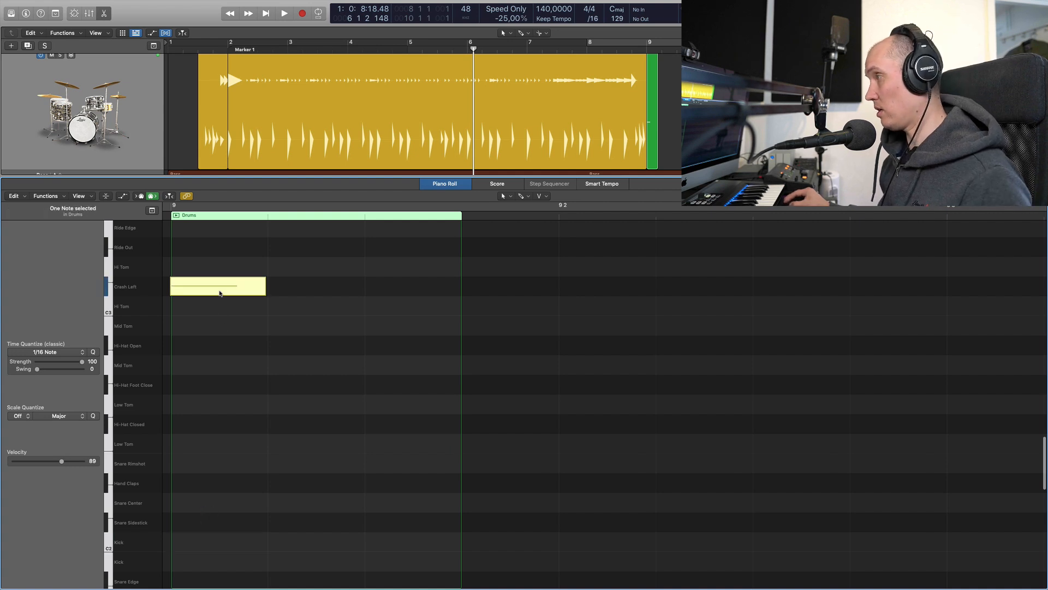
key(q)
Step: Copy the crash note to Crash Right, shifted slightly late to 9 1 1 4, with a lower velocity
scroll(211, 282, up, 4)
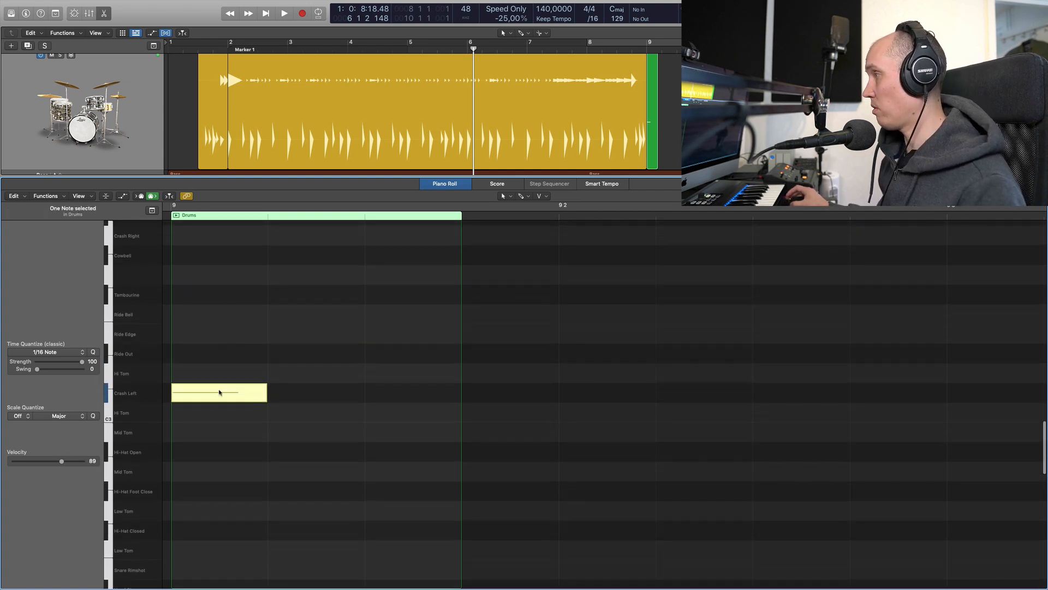
scroll(218, 390, up, 3)
drag(217, 459, 218, 309)
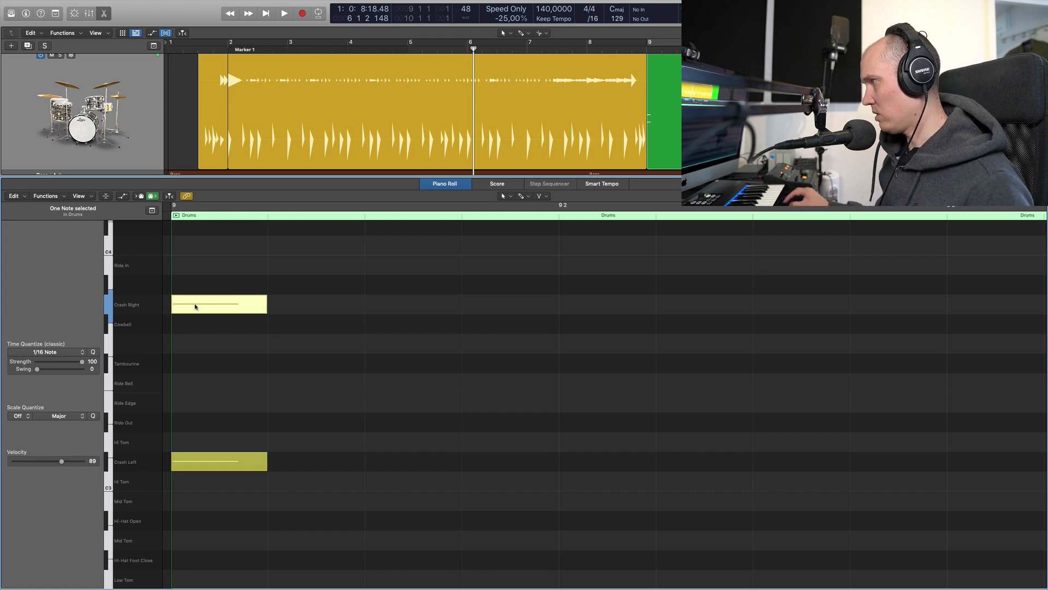
right_click(194, 304)
click(185, 305)
drag(183, 304, 184, 304)
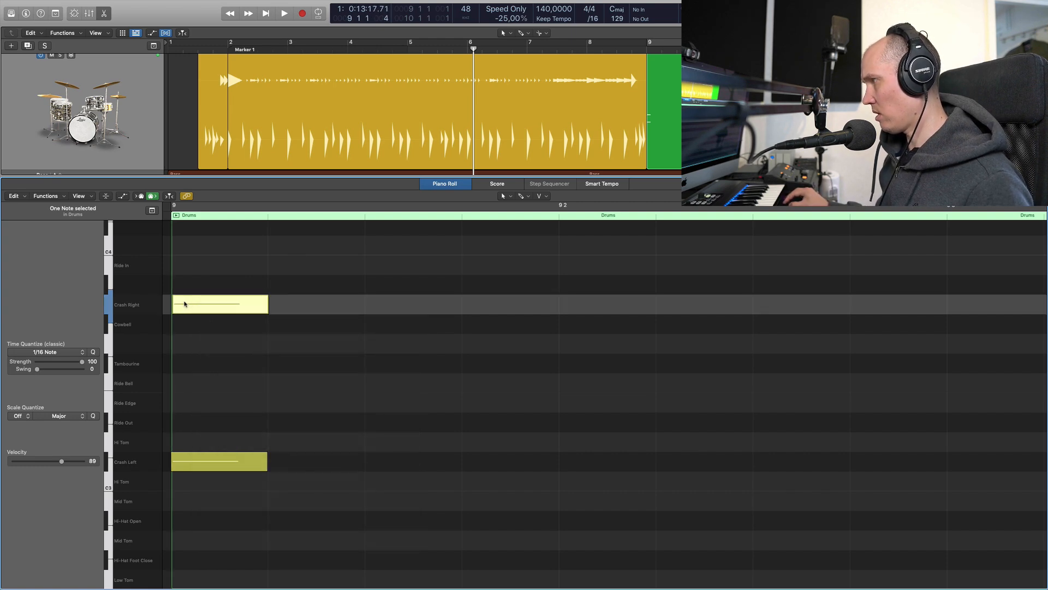
drag(60, 461, 52, 461)
Step: Close the Piano Roll, play the closing crash hit at bar 9 and return the playhead to the project start
key(e)
key(space)
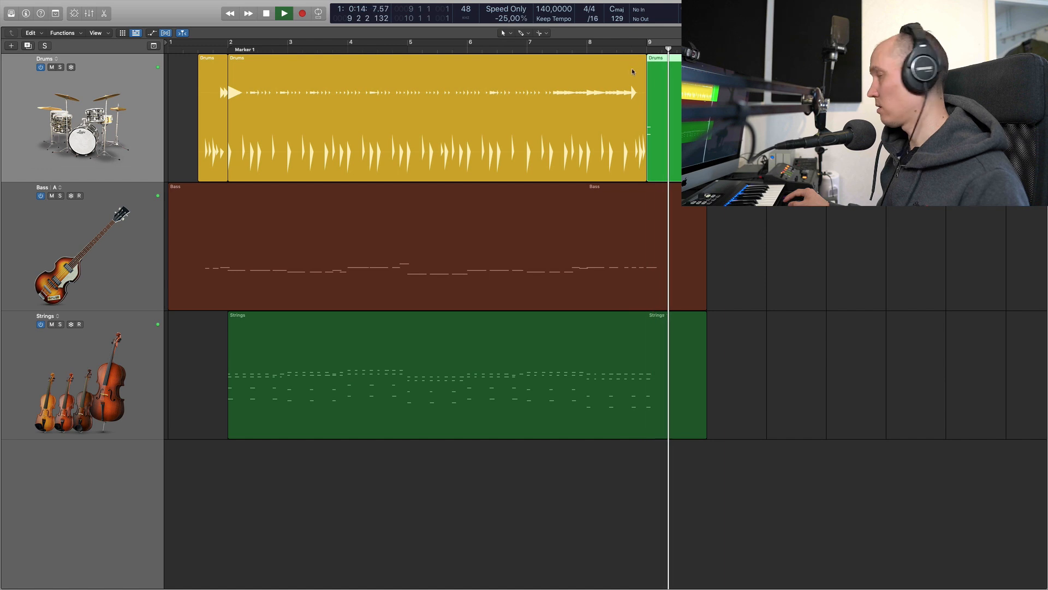
key(space)
key(Return)
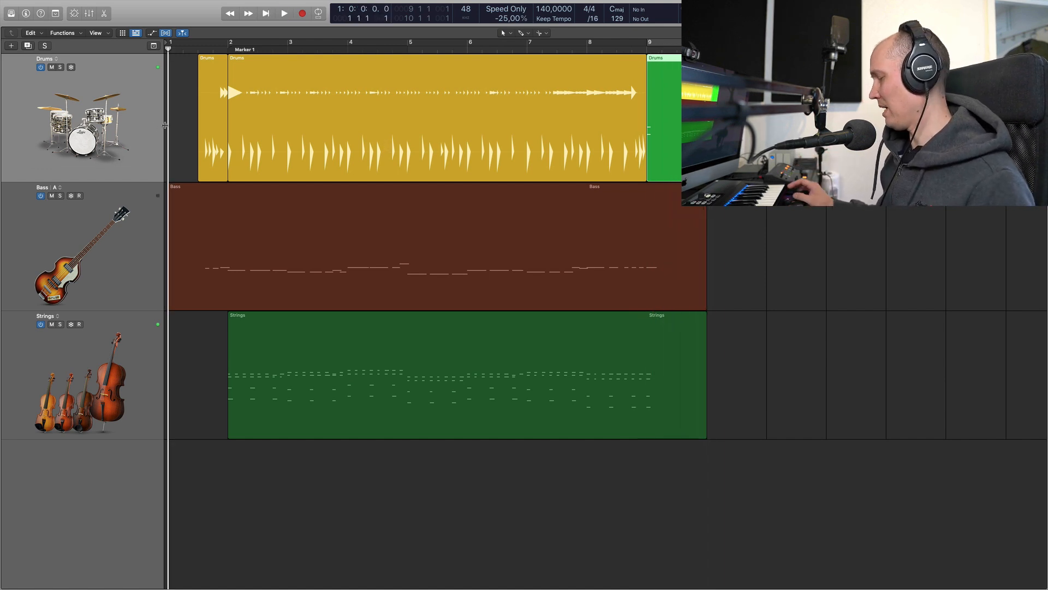
key(Return)
key(Return)
key(Return)
key(Return)
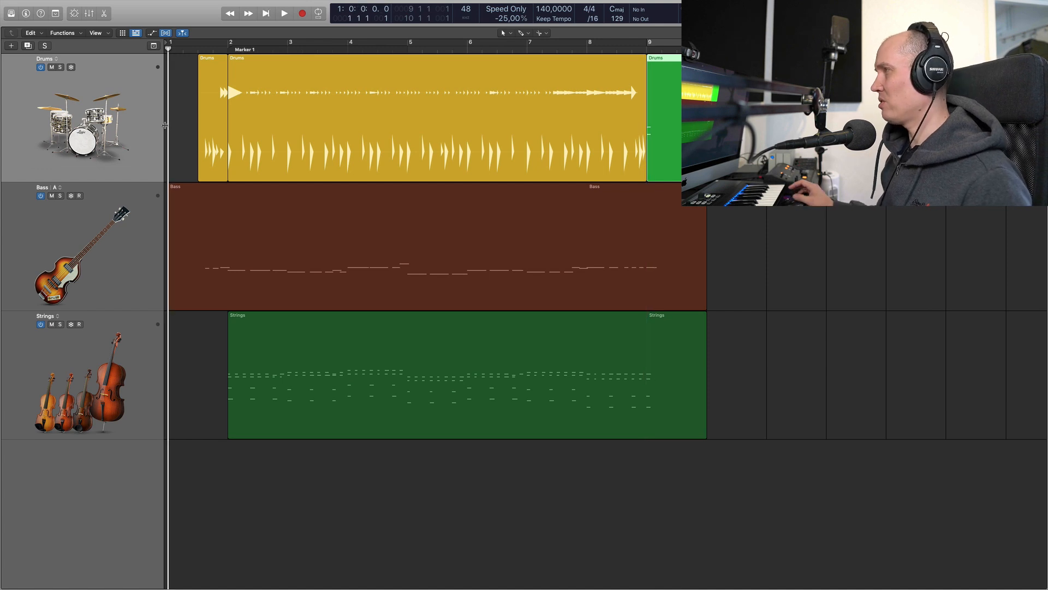
Step: Select all regions on the Drums track and briefly view their note velocity automation
click(150, 120)
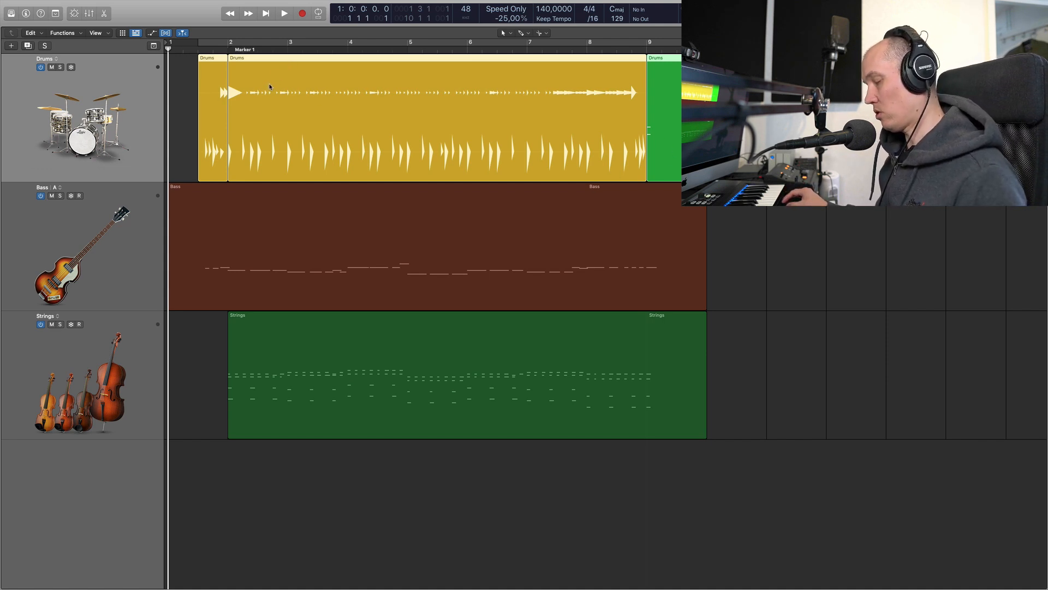
key(a)
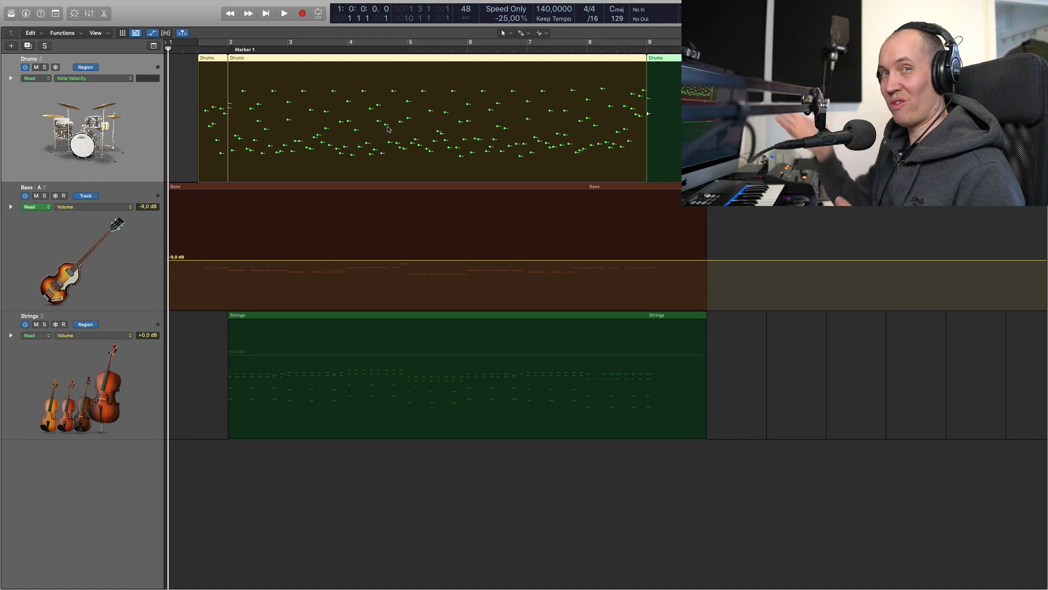
key(e)
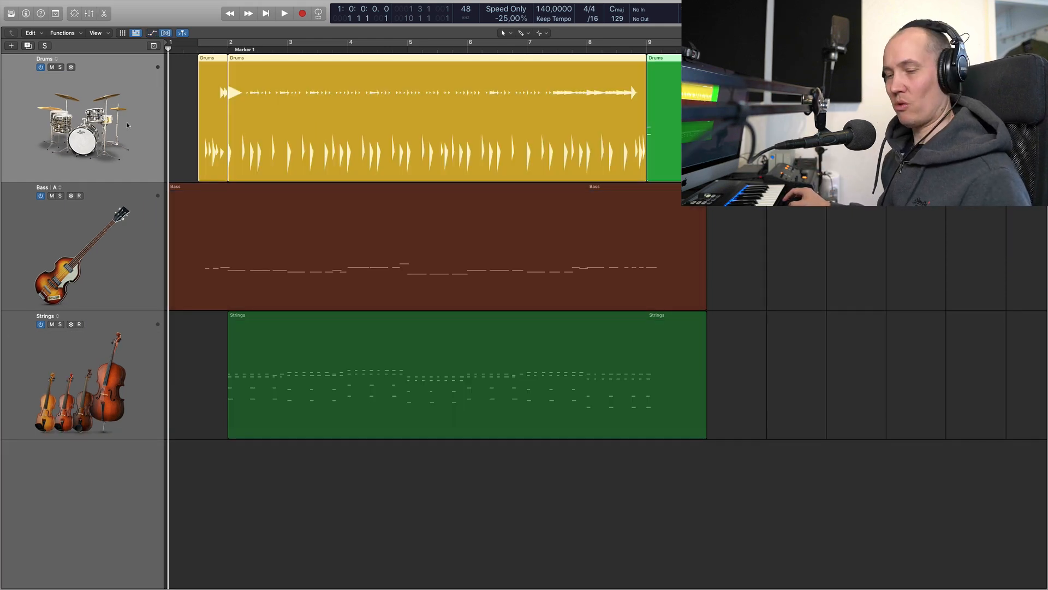
Step: Open the Velocity Processor on the Drums channel strip, examine its mode options and close its window
key(i)
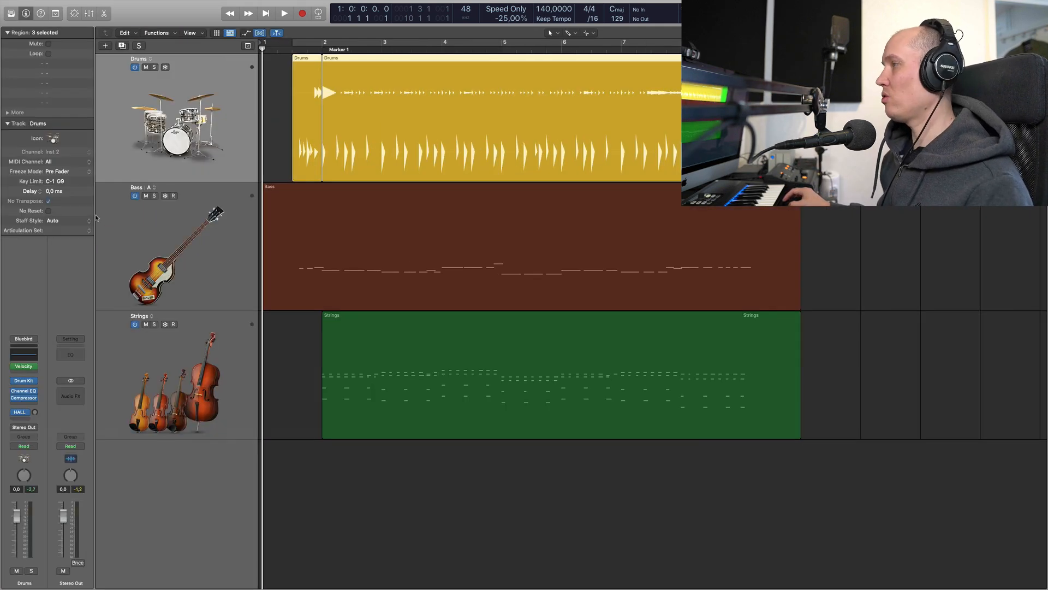
click(34, 367)
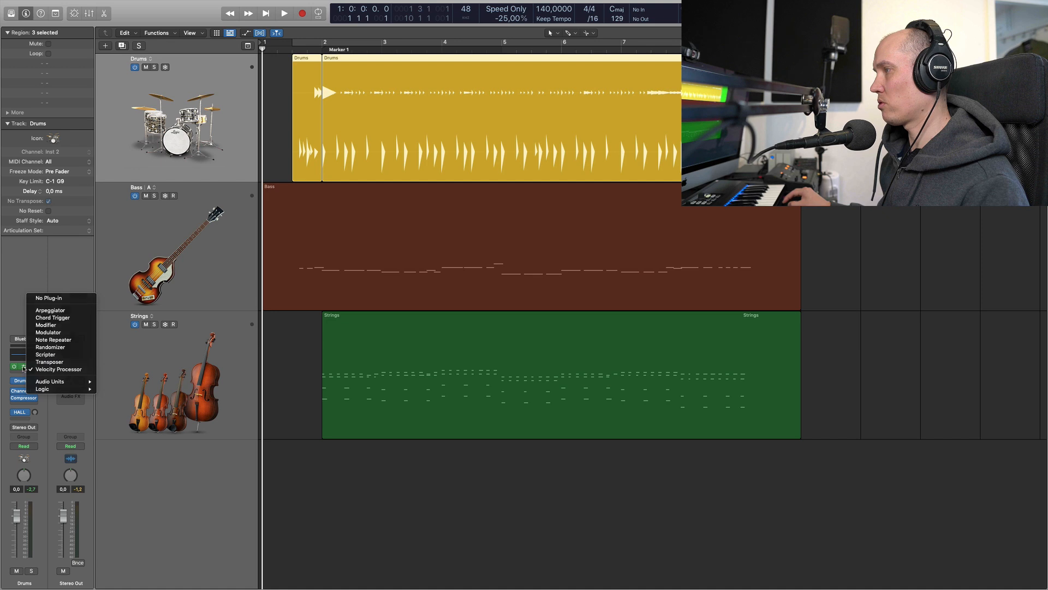
click(58, 369)
drag(753, 144, 433, 71)
click(423, 151)
click(425, 151)
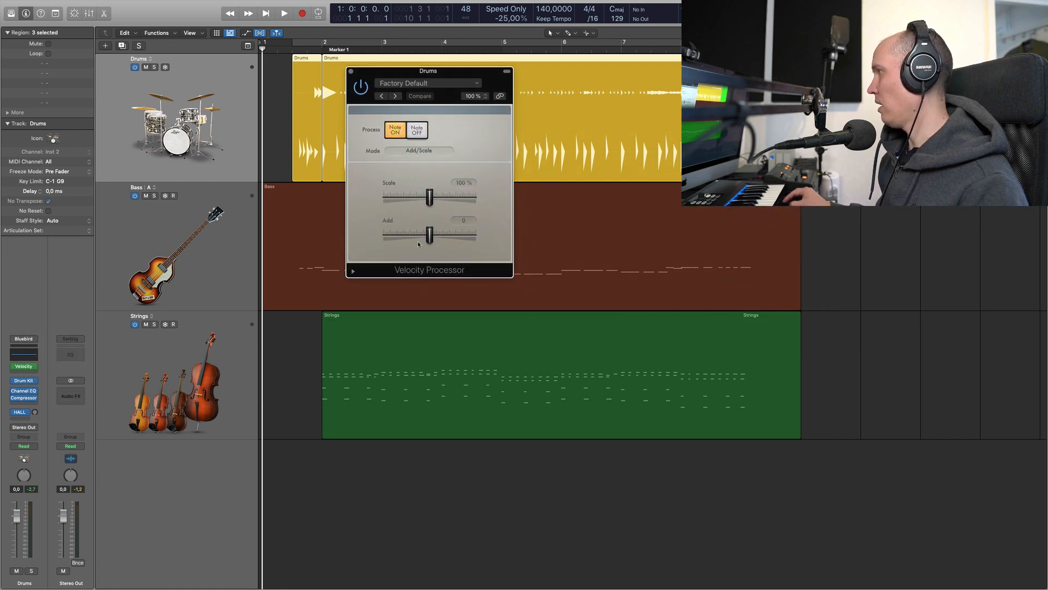
key(super+w)
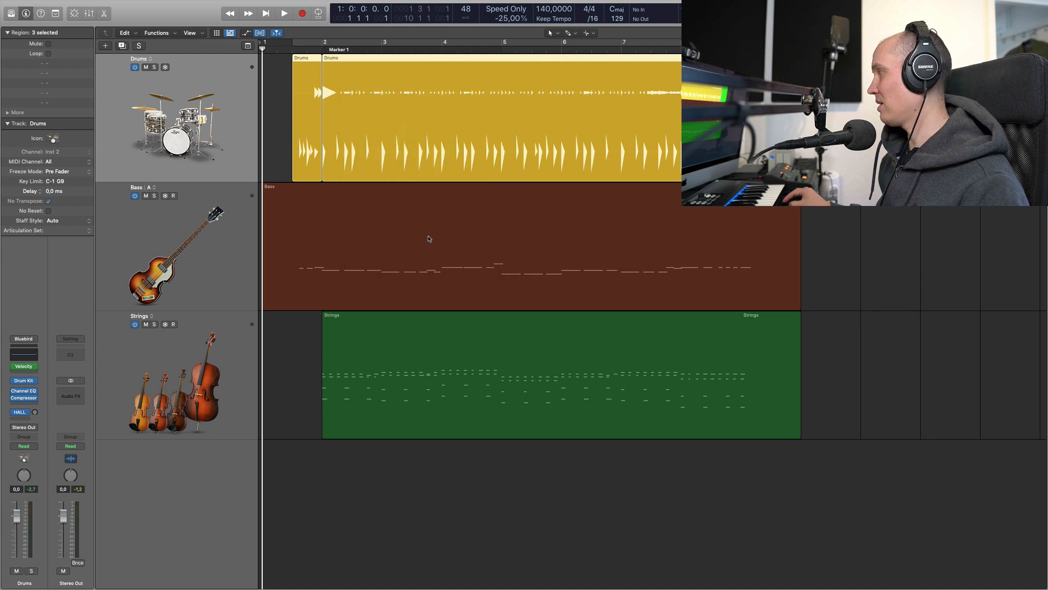
Step: Place the playhead at beat 3 of bar 1 and show region automation for the Drums' Velocity Processor Add parameter
click(291, 64)
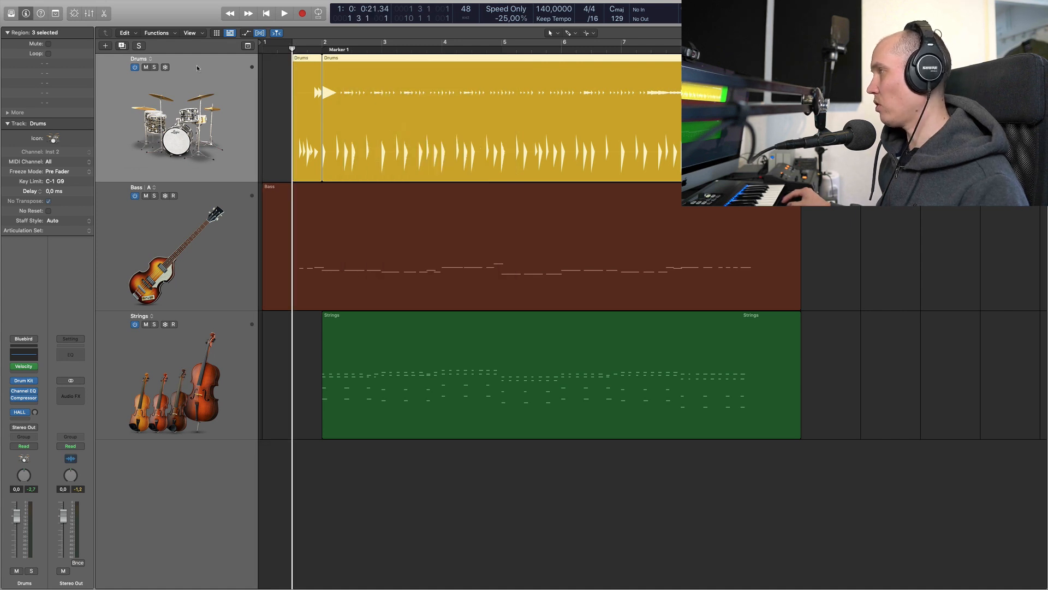
key(a)
click(201, 78)
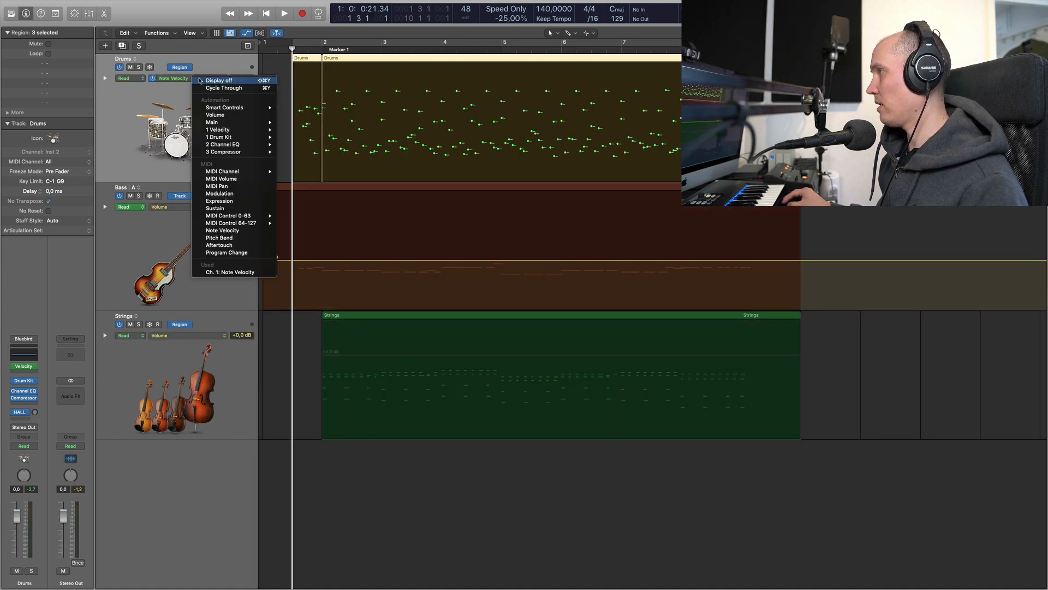
mouse_move(228, 137)
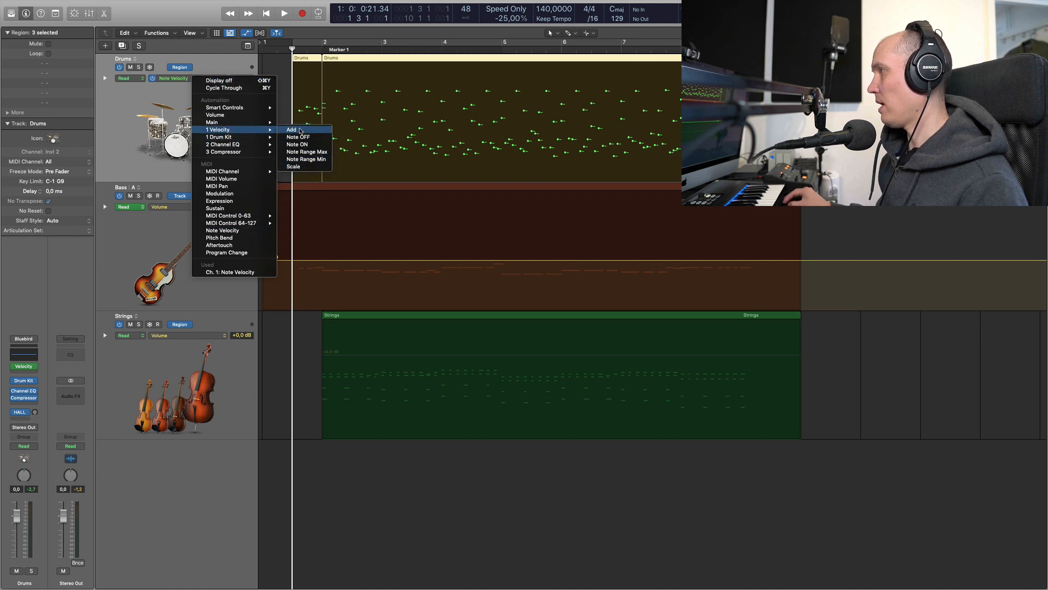
click(378, 172)
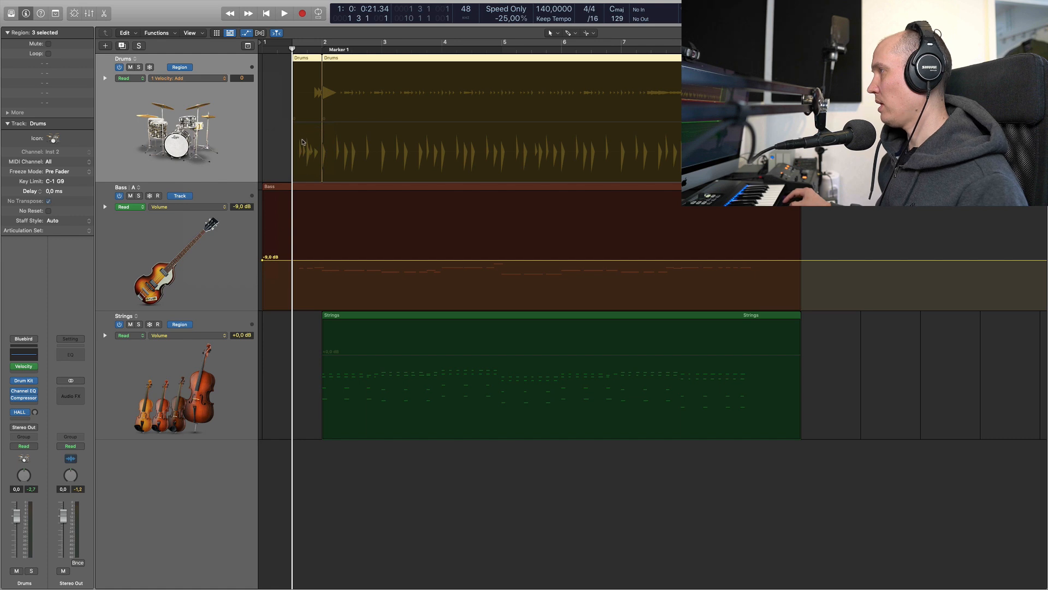
Step: Switch the Drums automation from region to track mode and select the Velocity Processor's Add parameter
click(184, 67)
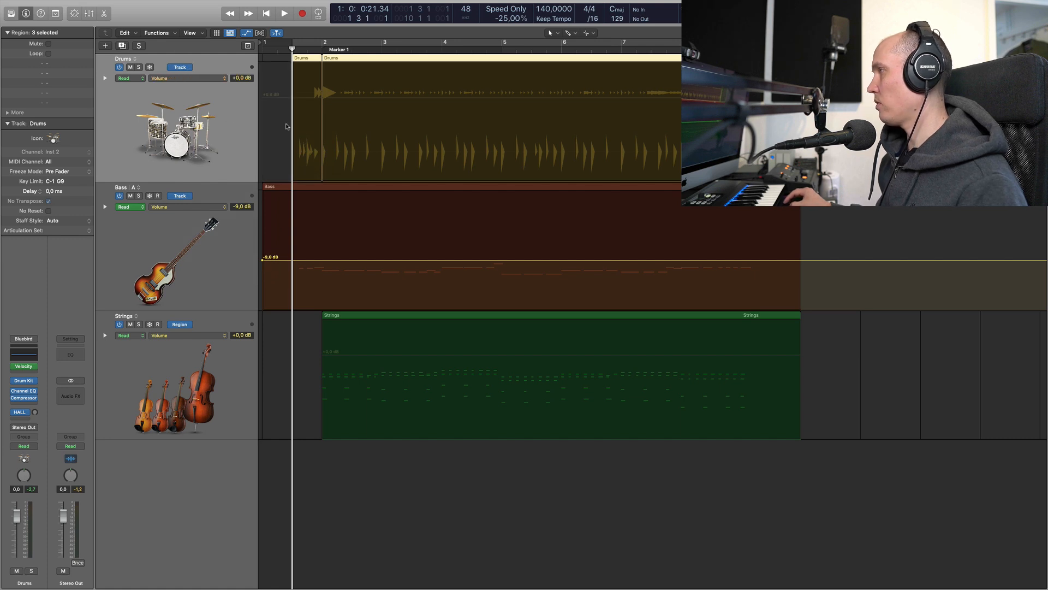
click(214, 78)
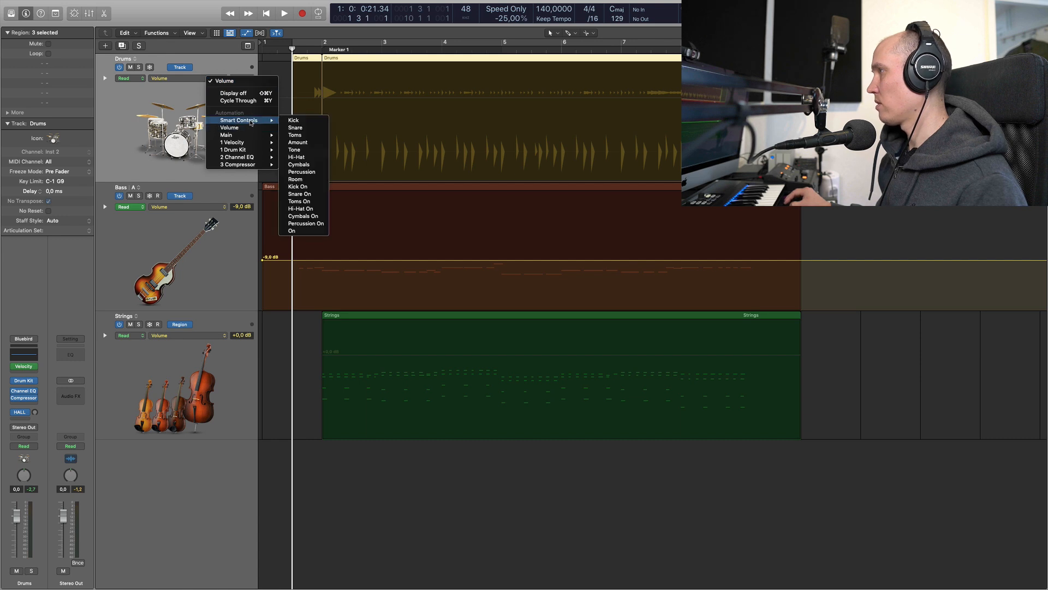
mouse_move(261, 143)
click(295, 143)
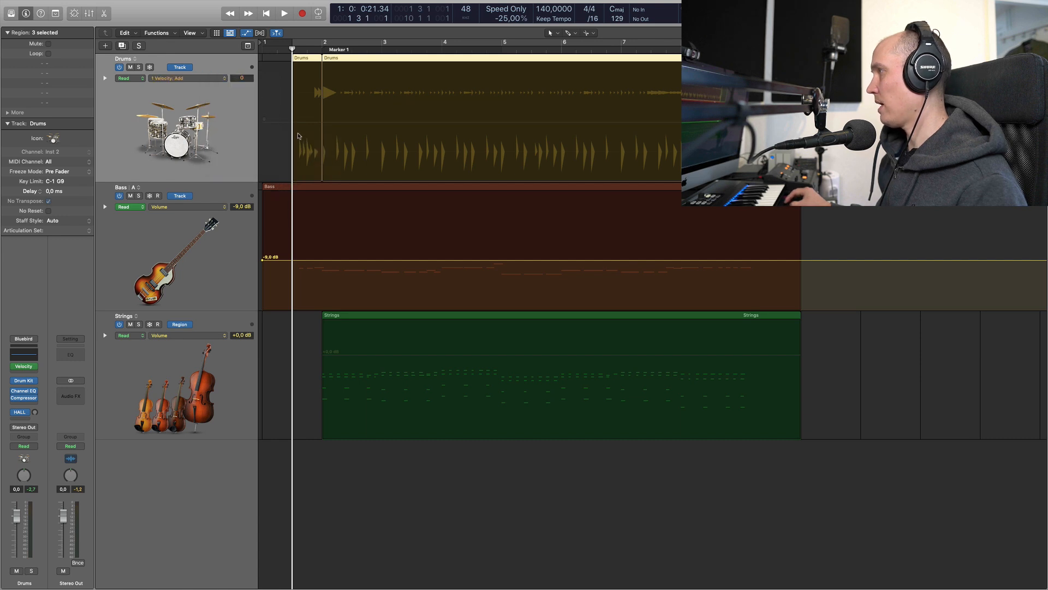
Step: Set the Drums velocity Add automation to -10 and ramp it up from bar 1 beat 3 to 0 at bar 2
click(293, 132)
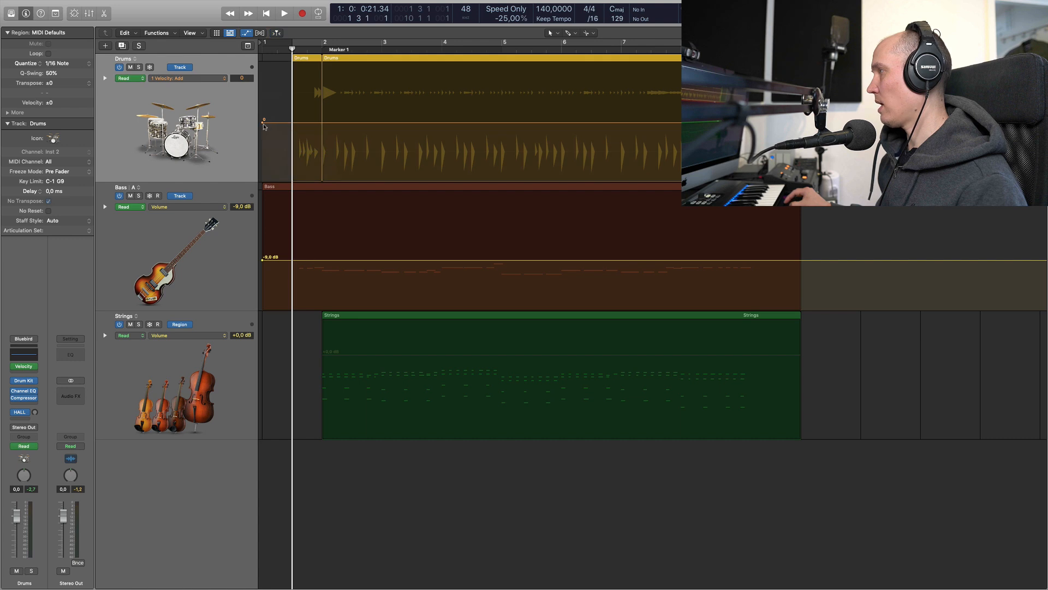
drag(265, 125, 265, 127)
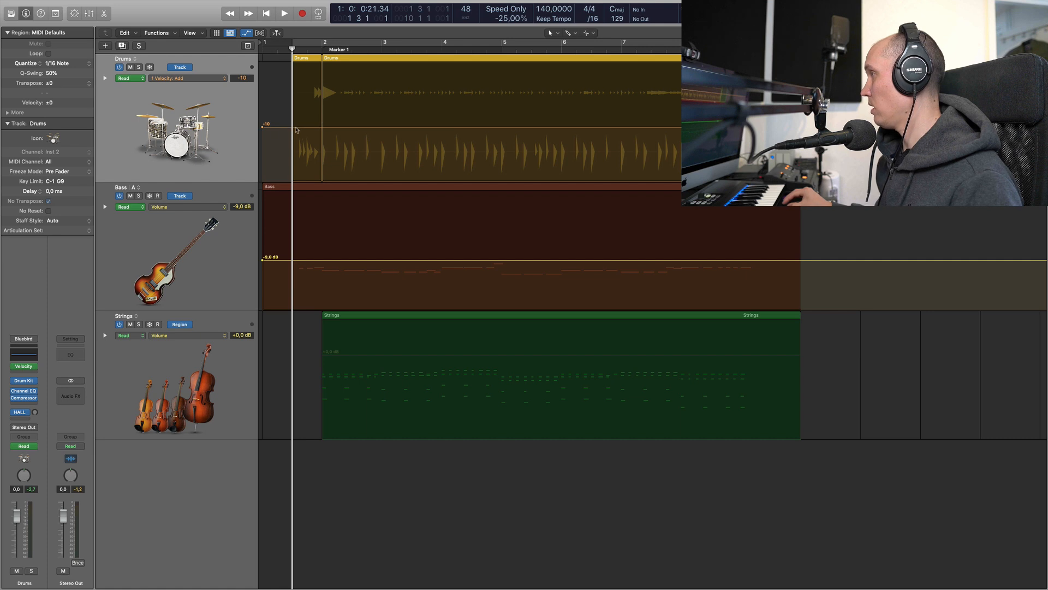
click(321, 123)
drag(321, 120, 350, 122)
key(super+Right)
key(super+Right)
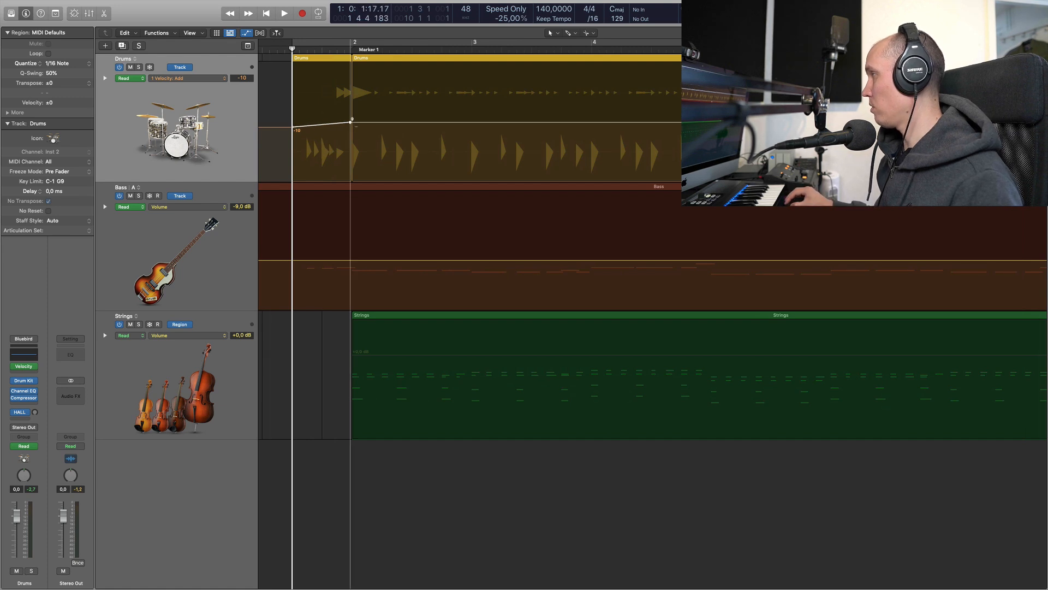
Step: Add a rising velocity automation ramp on the Drums track from 0 at bar 7 to 30 at bar 9
scroll(626, 120, right, 10)
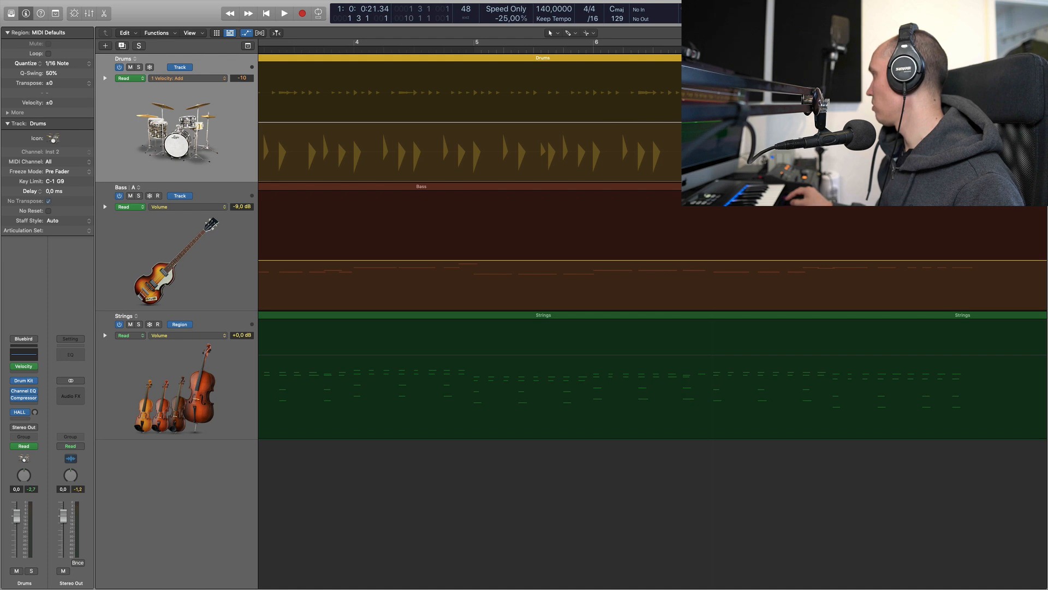
click(950, 50)
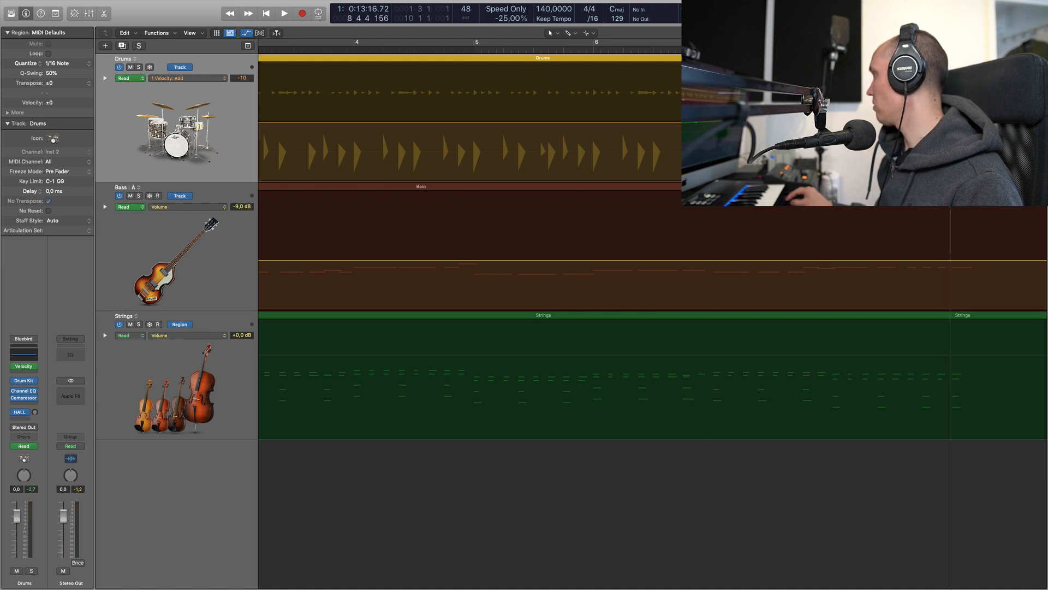
key(Return)
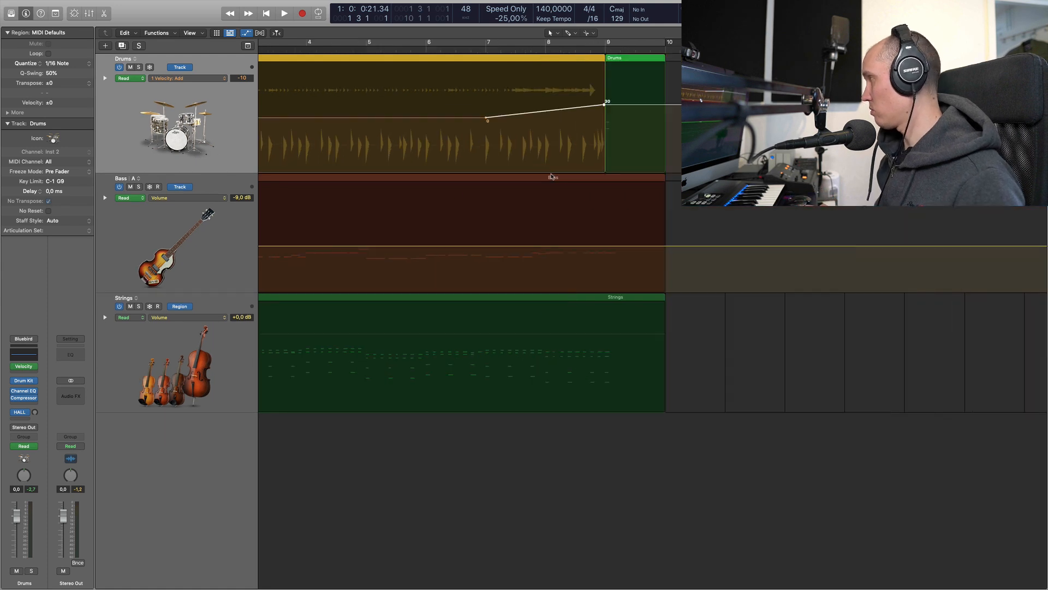
key(super+Left)
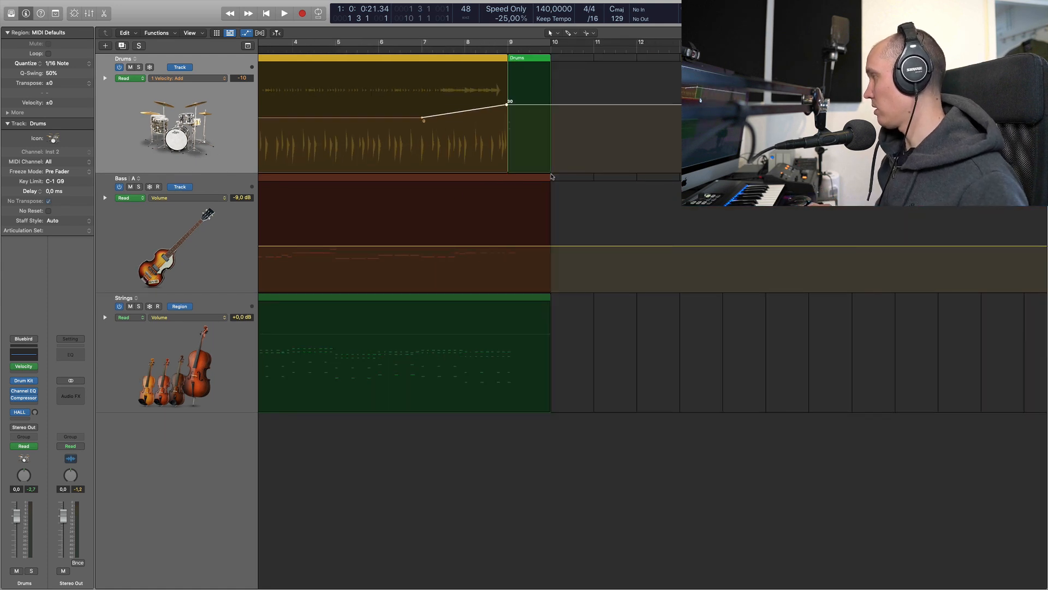
Step: Play the arrangement from the intro to hear how the velocity automation affects the drums
key(Return)
key(space)
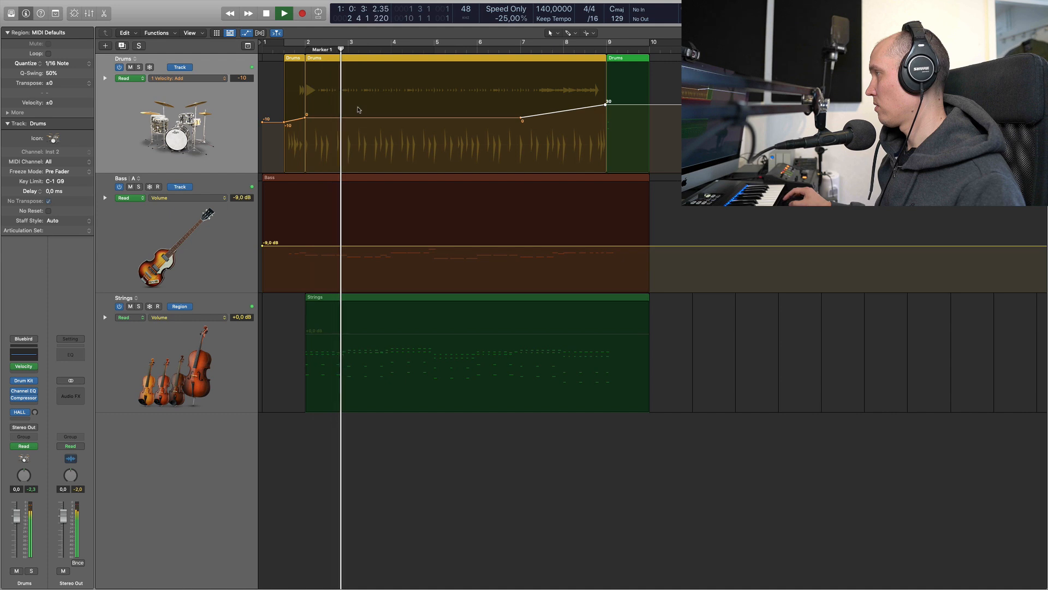
key(space)
Step: Try pulling the velocity automation point at bar 2 far down, listen to the effect and undo the change
drag(305, 119, 305, 168)
click(292, 53)
key(space)
key(space)
key(super+z)
key(a)
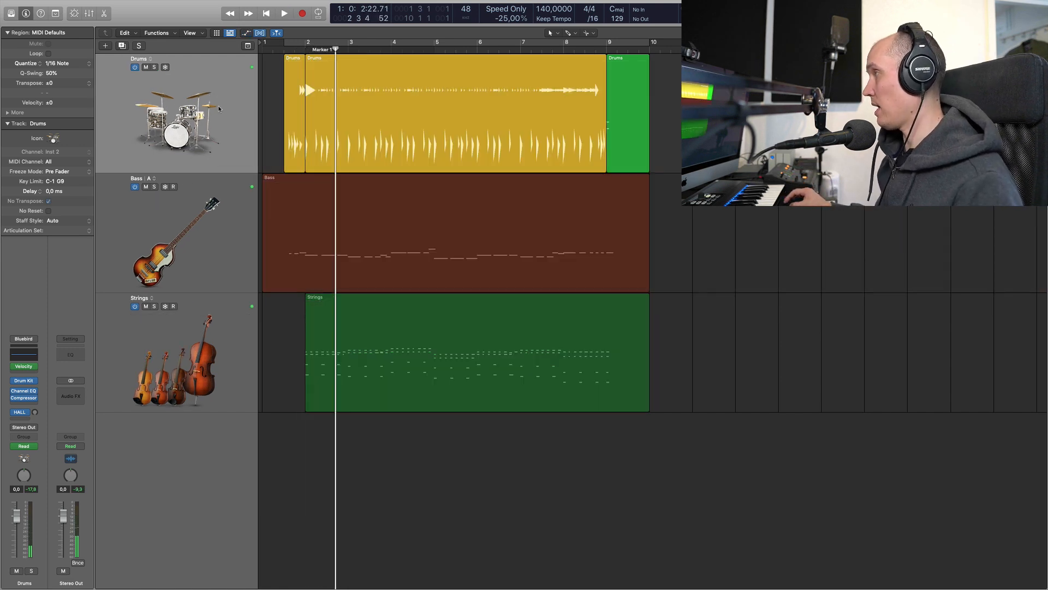
key(a)
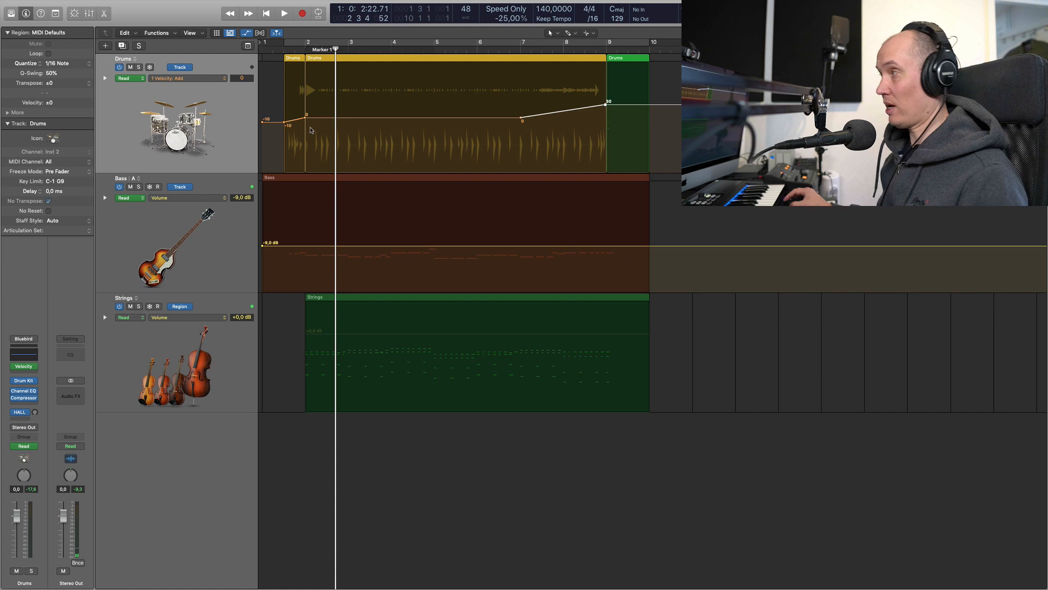
Step: Shift the start of the closing velocity ramp from bar 7 to about the middle of bar 7 during playback
key(space)
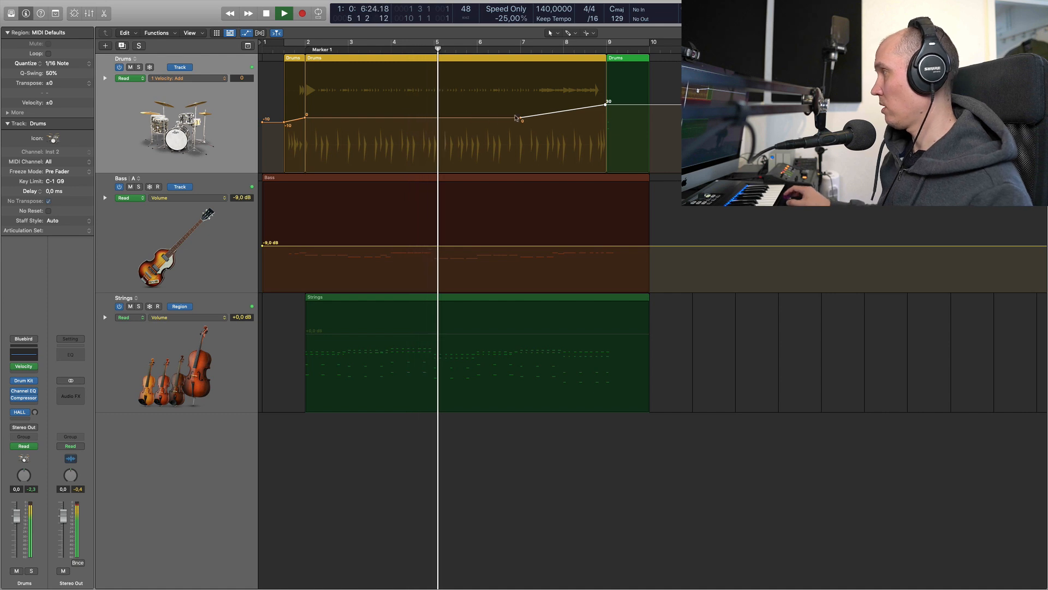
drag(522, 118, 541, 117)
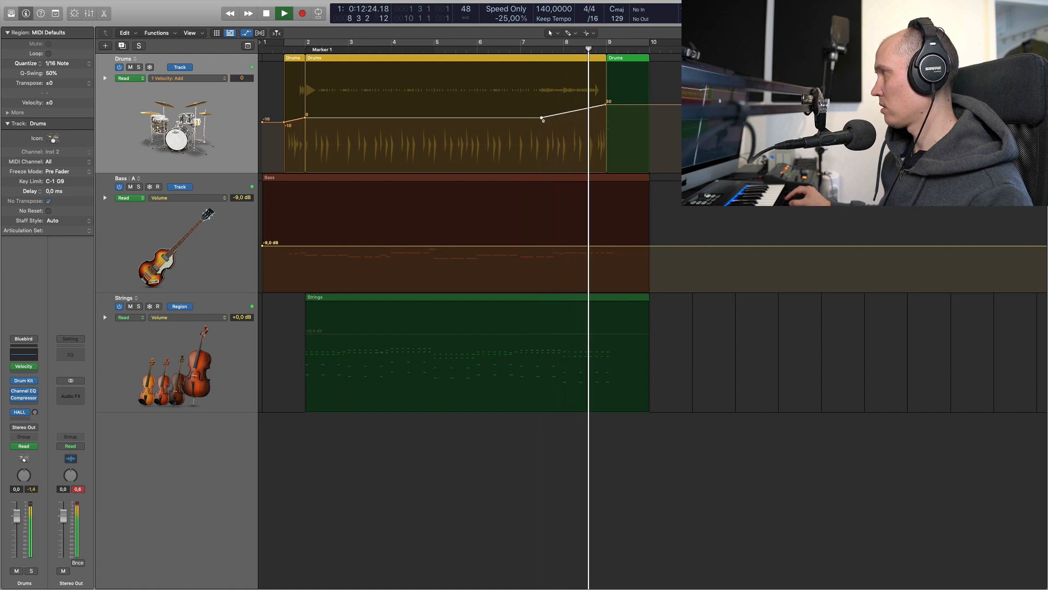
key(space)
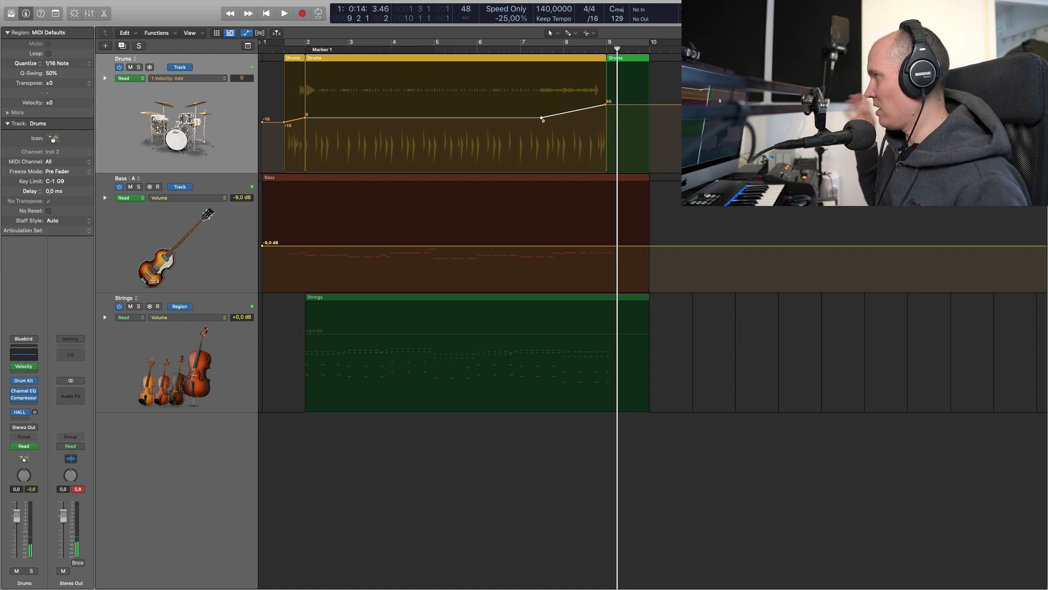
Step: Open the closing Drums MIDI region in the Piano Roll, raise the velocity of both crash notes and close the editor
click(620, 63)
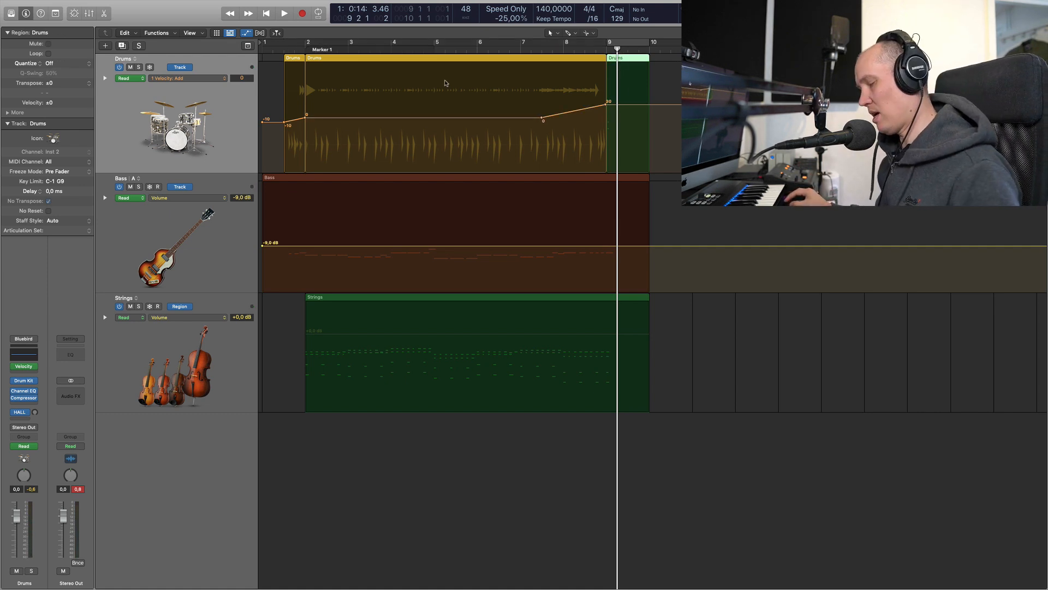
key(a)
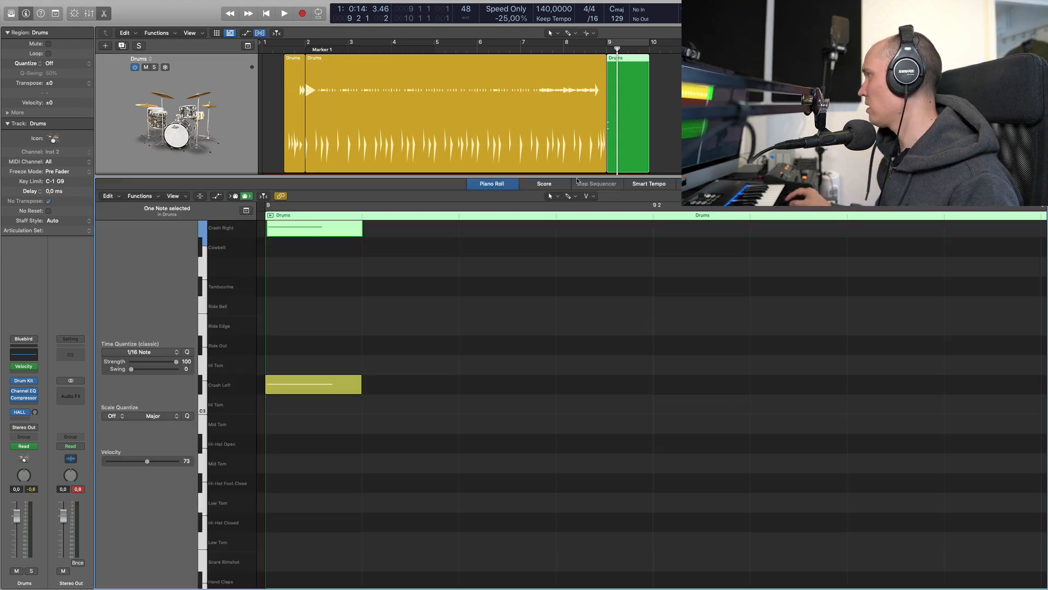
key(p)
drag(364, 445, 318, 215)
drag(148, 461, 155, 462)
key(p)
Step: Play the ending from around bar 8 to hear the closing crash hit, and return the playhead to the start
click(585, 50)
key(space)
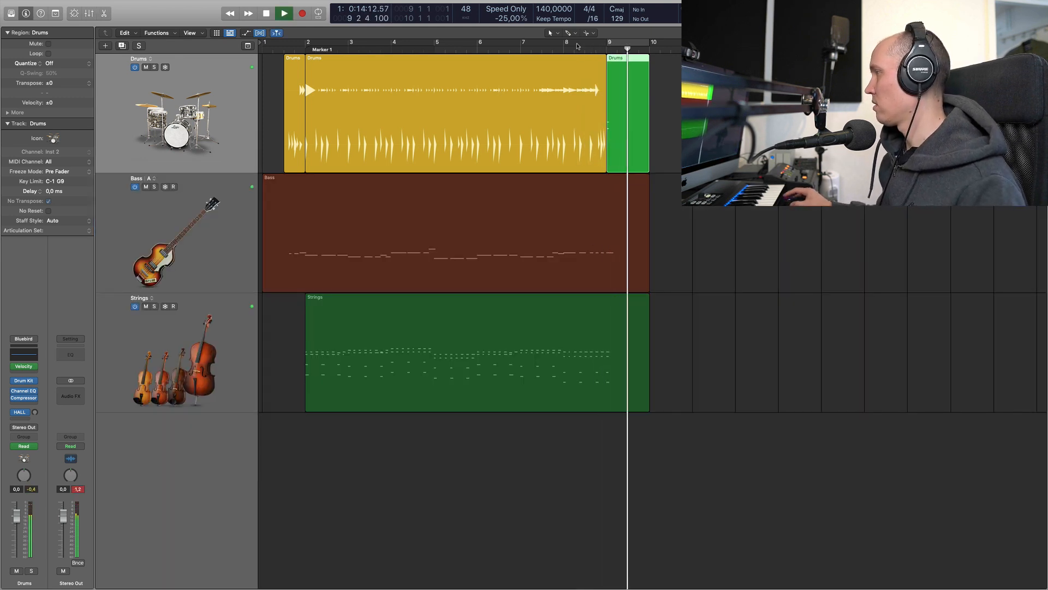
key(space)
key(Return)
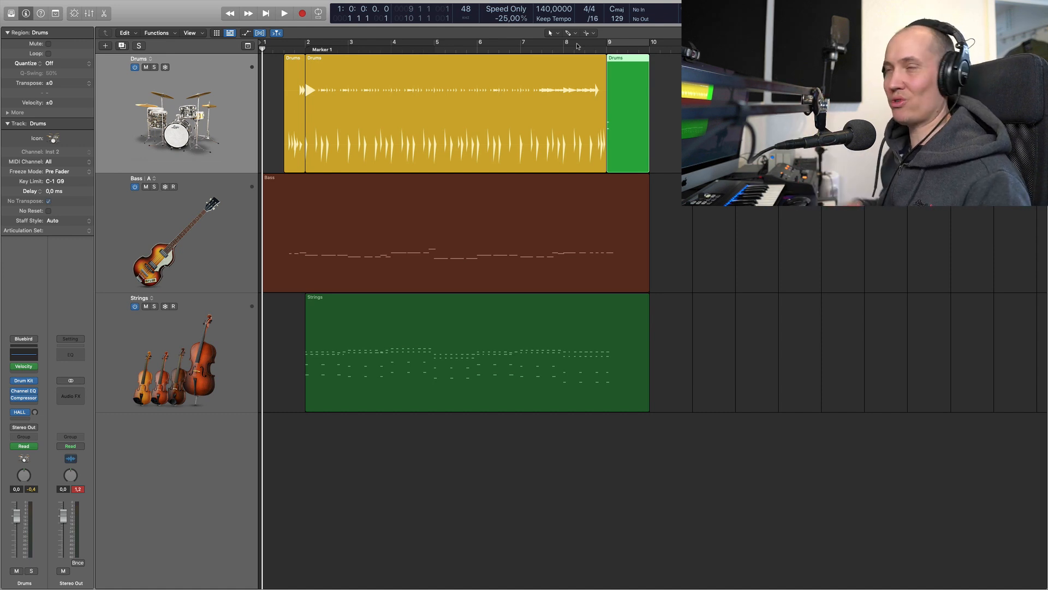
click(413, 83)
click(620, 92)
click(580, 95)
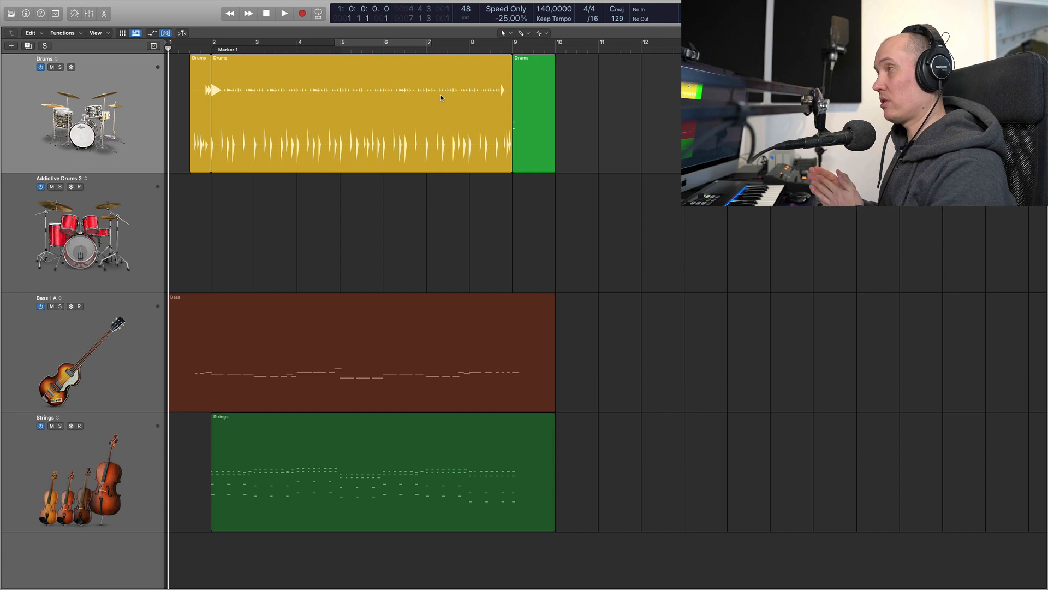
Step: Compare the Drums and Addictive Drums 2 tracks and briefly view the Addictive Drums 2 plug-in window
click(152, 241)
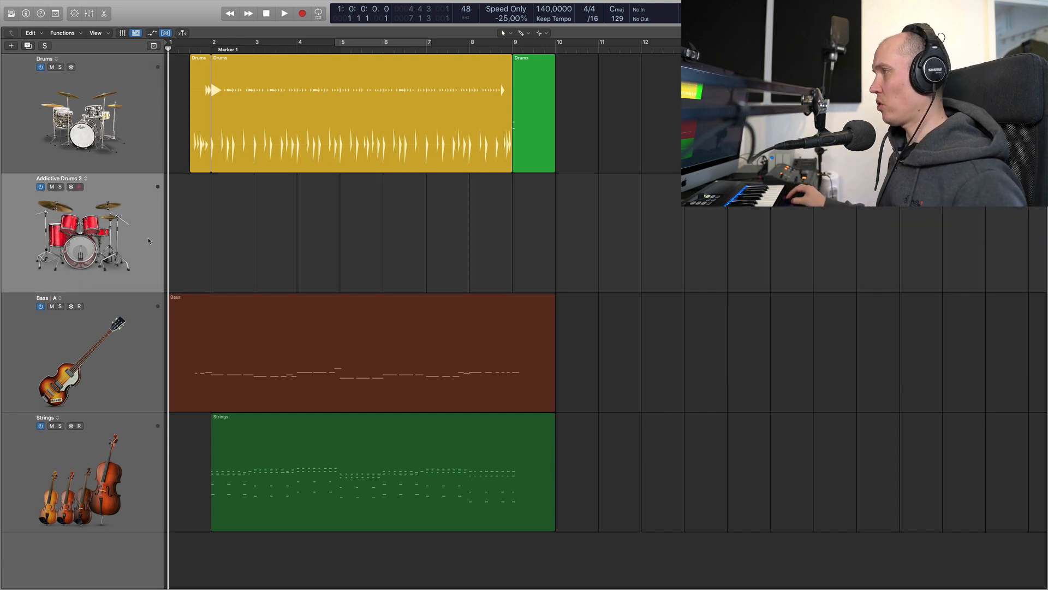
click(135, 146)
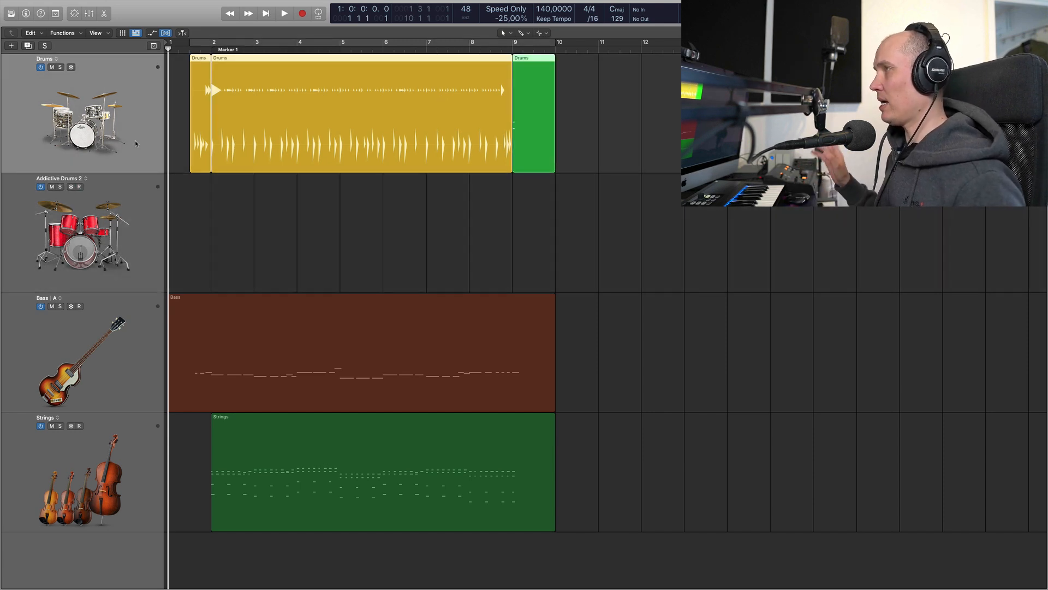
click(125, 211)
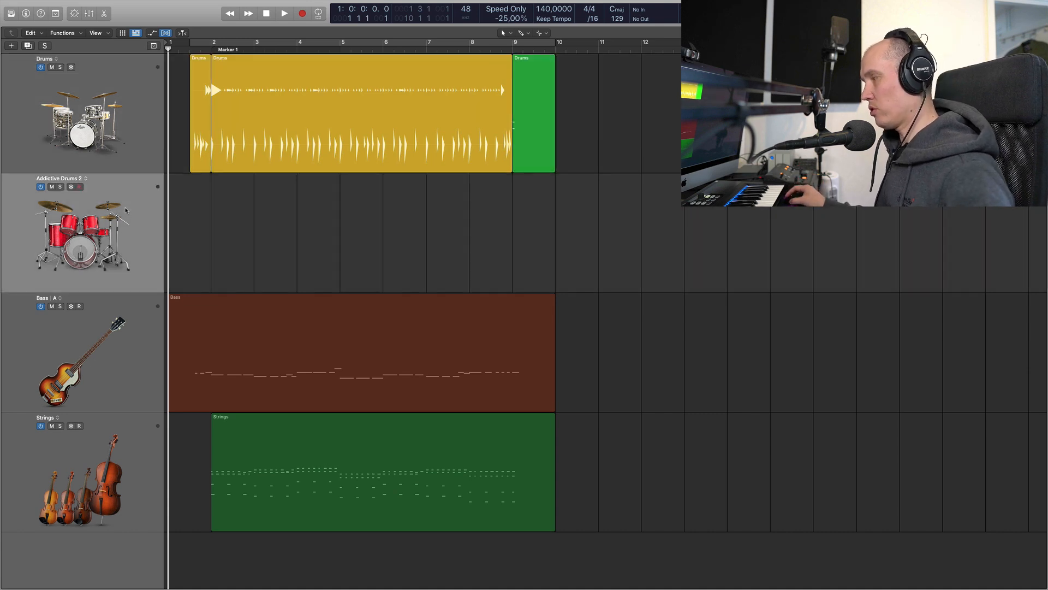
key(v)
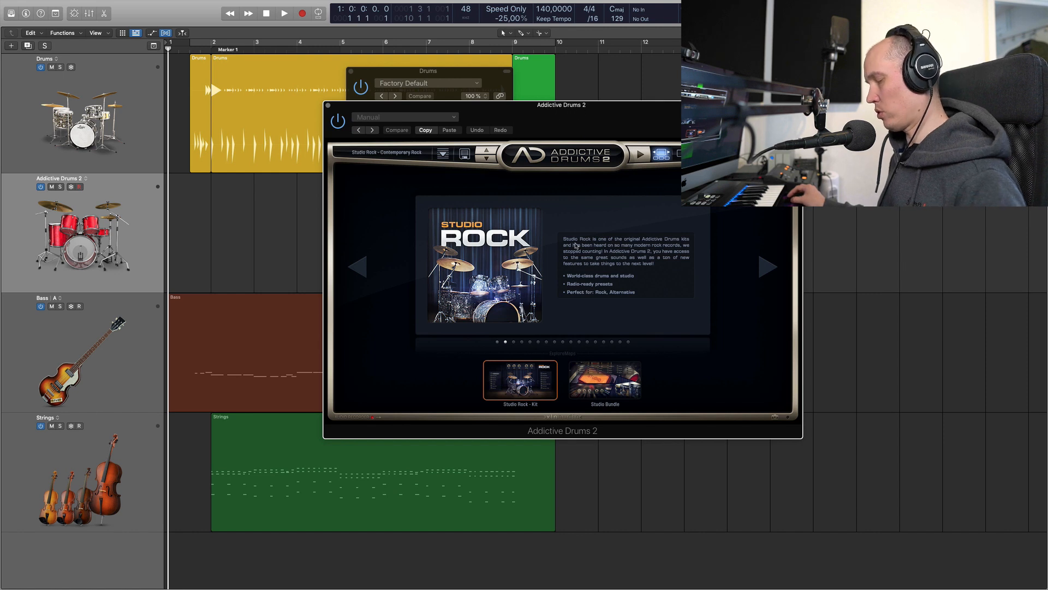
key(v)
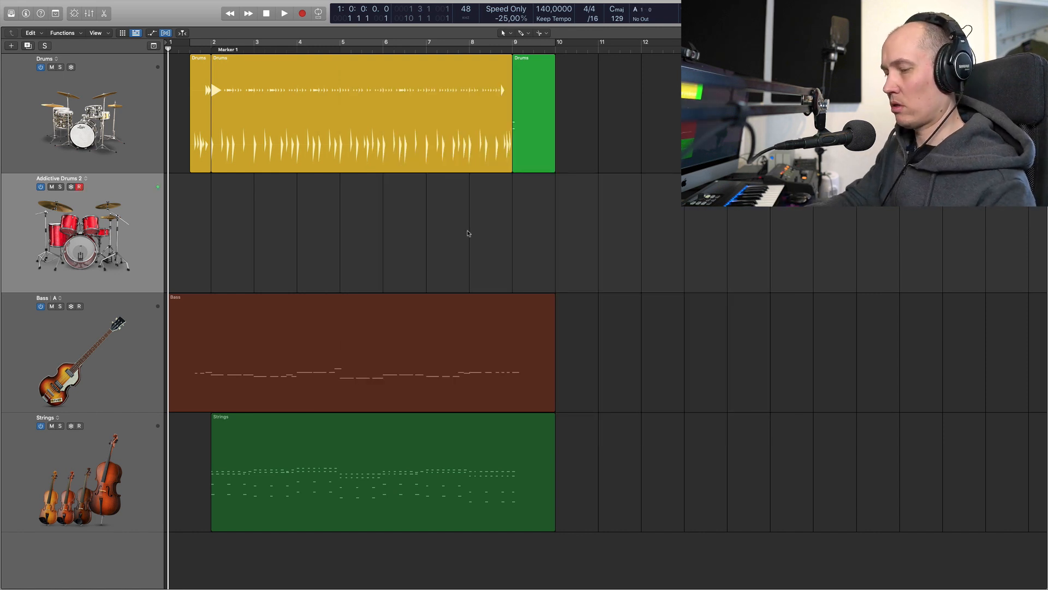
Step: Select all the Drums regions, return to the Addictive Drums 2 track and show its plug-in window once more before hiding it
click(140, 127)
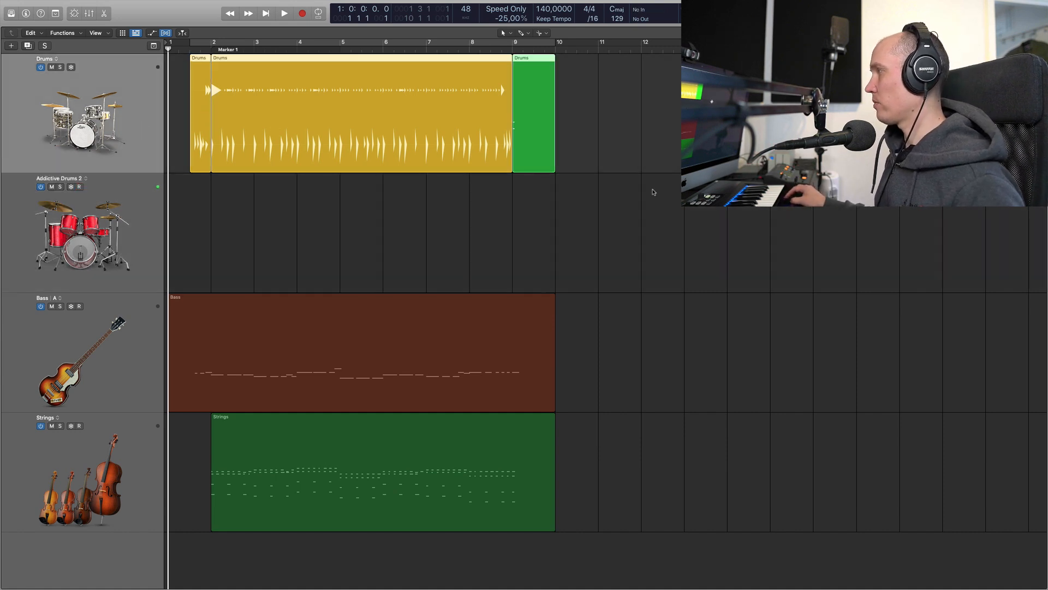
drag(641, 187, 193, 66)
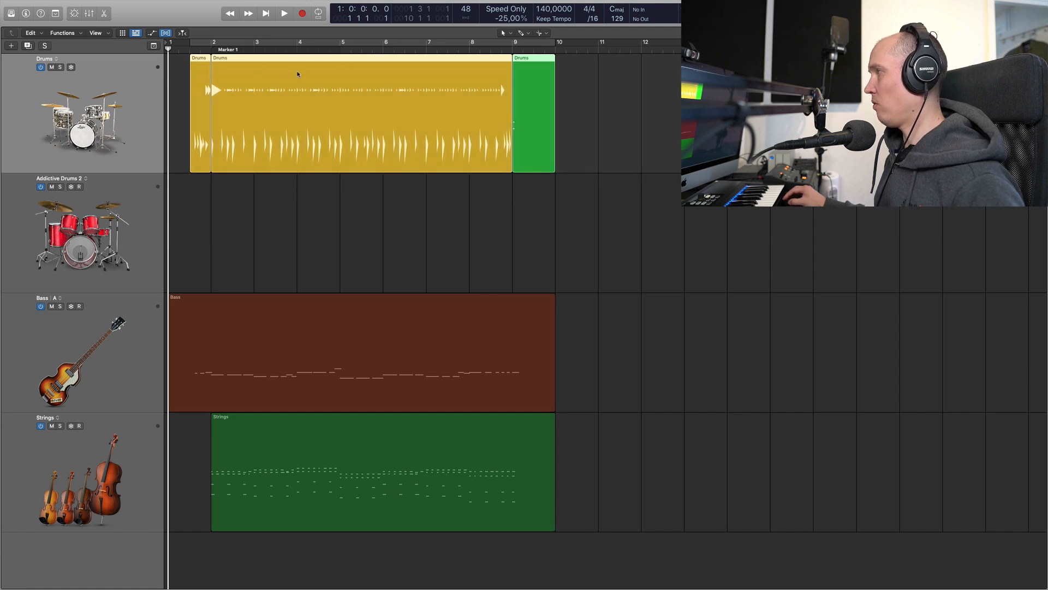
click(160, 212)
click(140, 108)
click(141, 219)
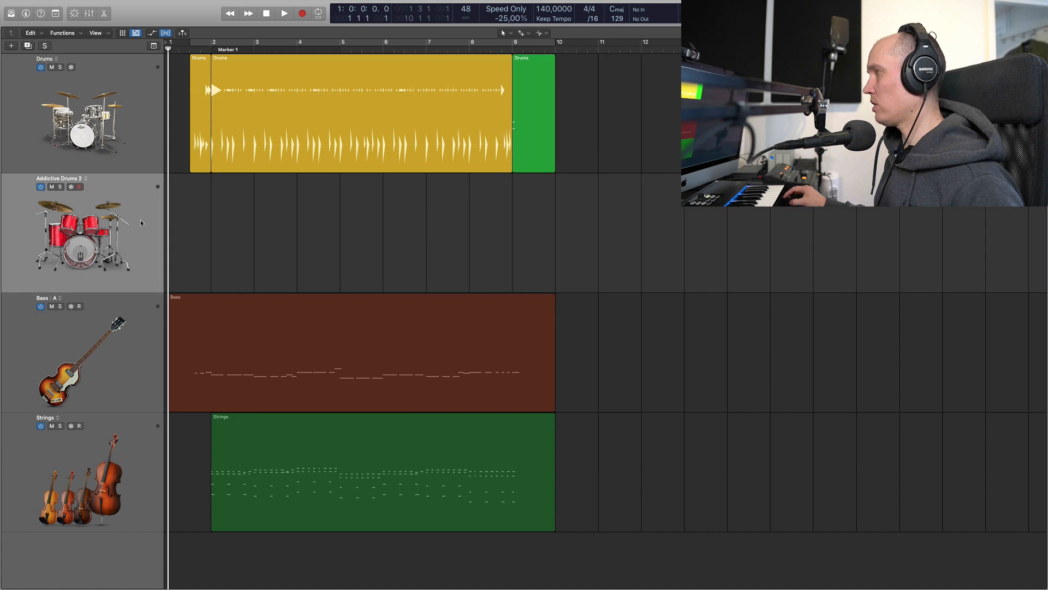
key(v)
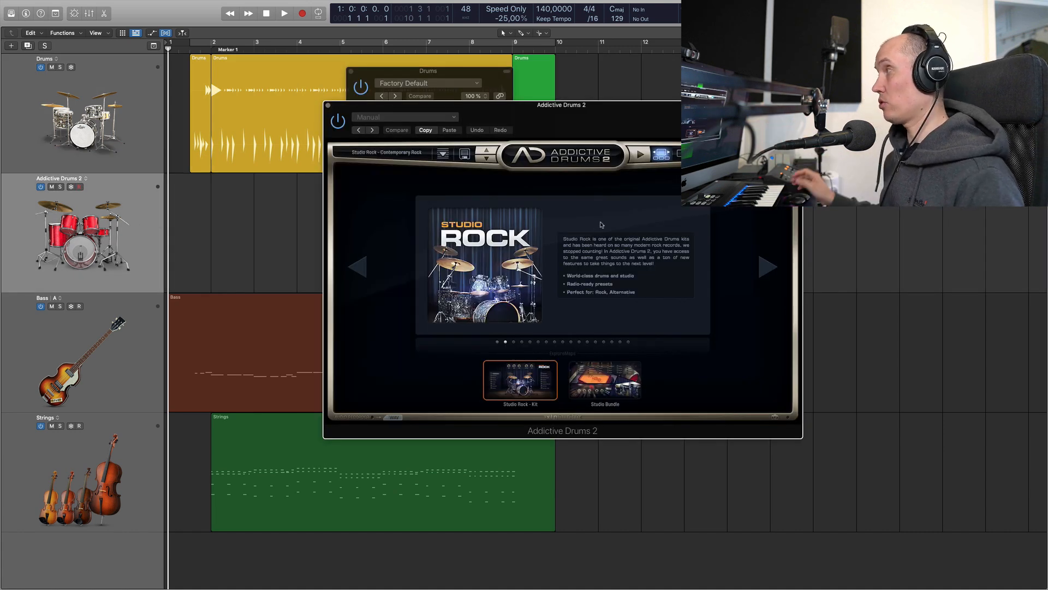
key(v)
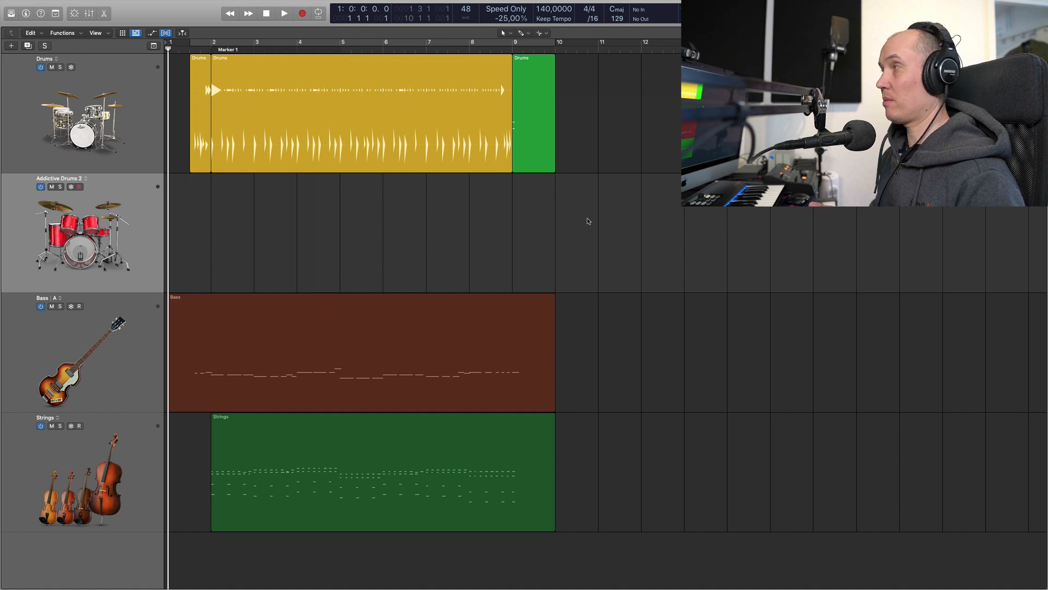
Step: Copy the three Drums regions onto the Addictive Drums 2 track as MIDI regions and delete the copies
drag(658, 218, 192, 69)
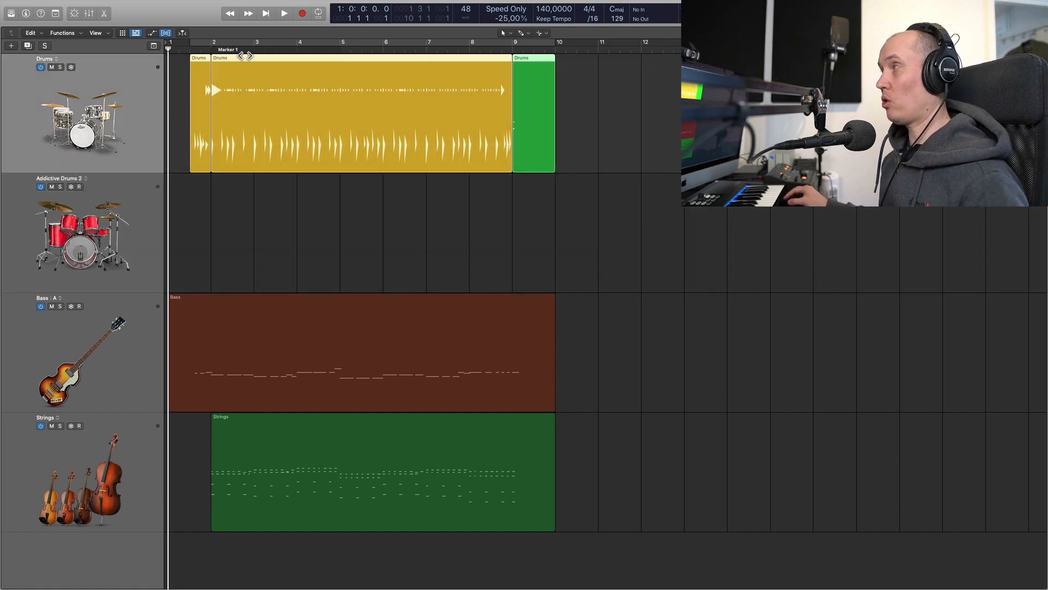
drag(273, 60, 273, 206)
drag(604, 244, 198, 177)
key(Delete)
click(577, 195)
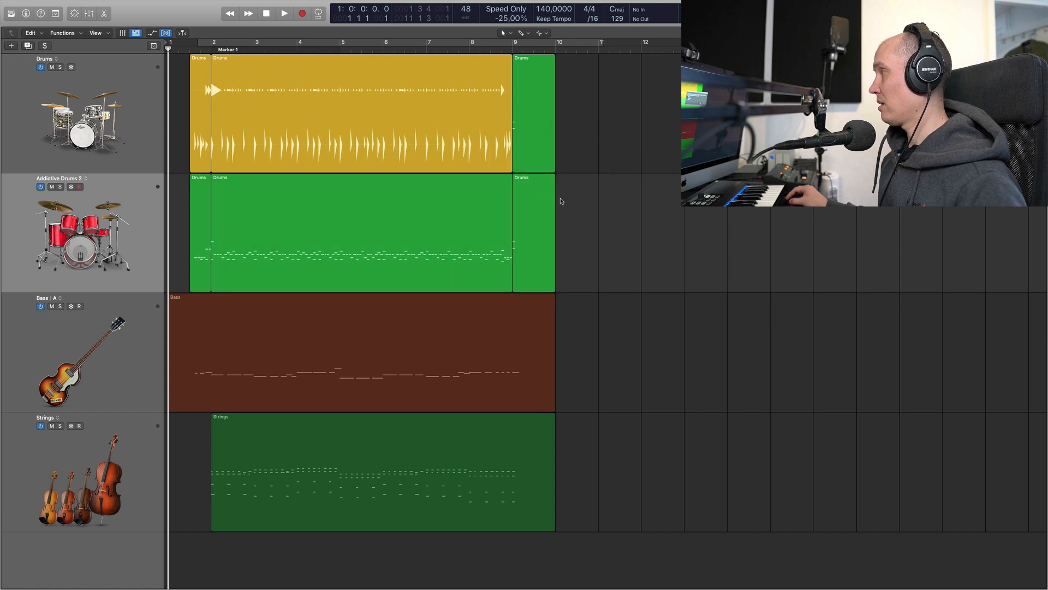
drag(576, 194, 189, 211)
key(Delete)
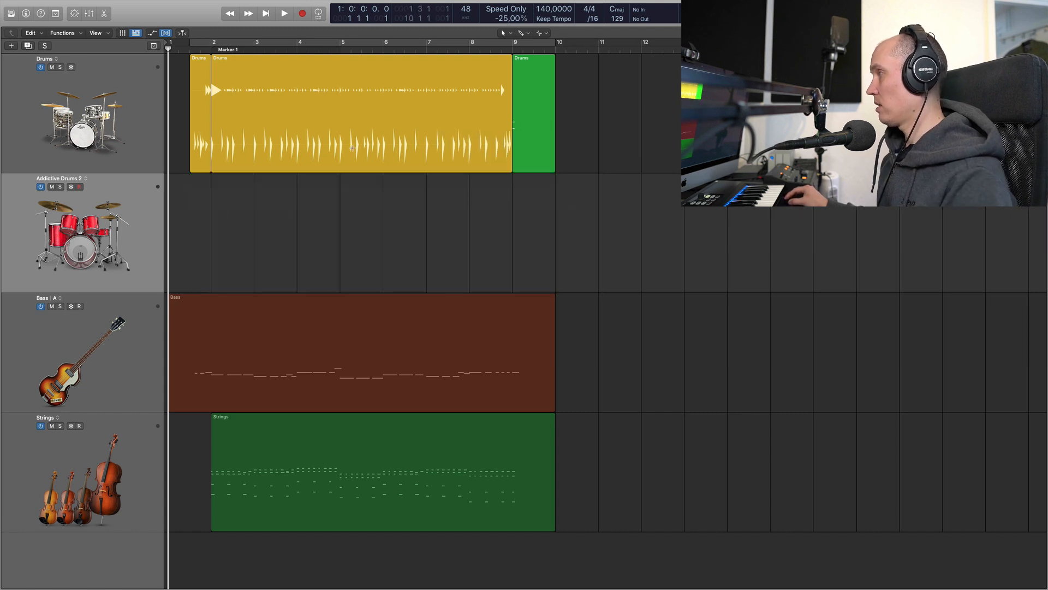
Step: Create aliases of all three Drums regions on the Addictive Drums 2 track at the same positions
drag(586, 185, 182, 49)
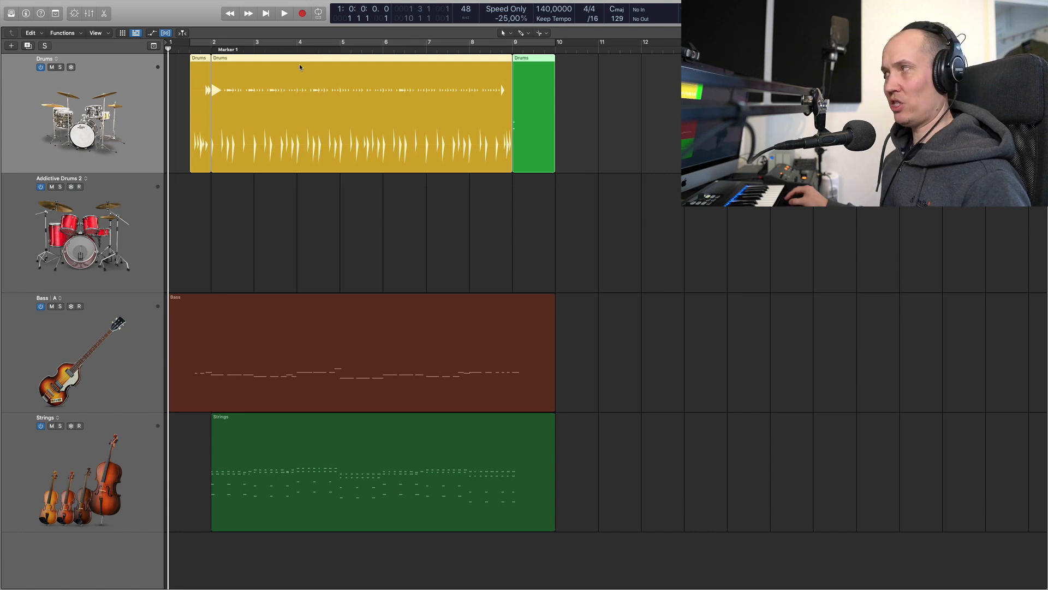
drag(284, 59, 289, 190)
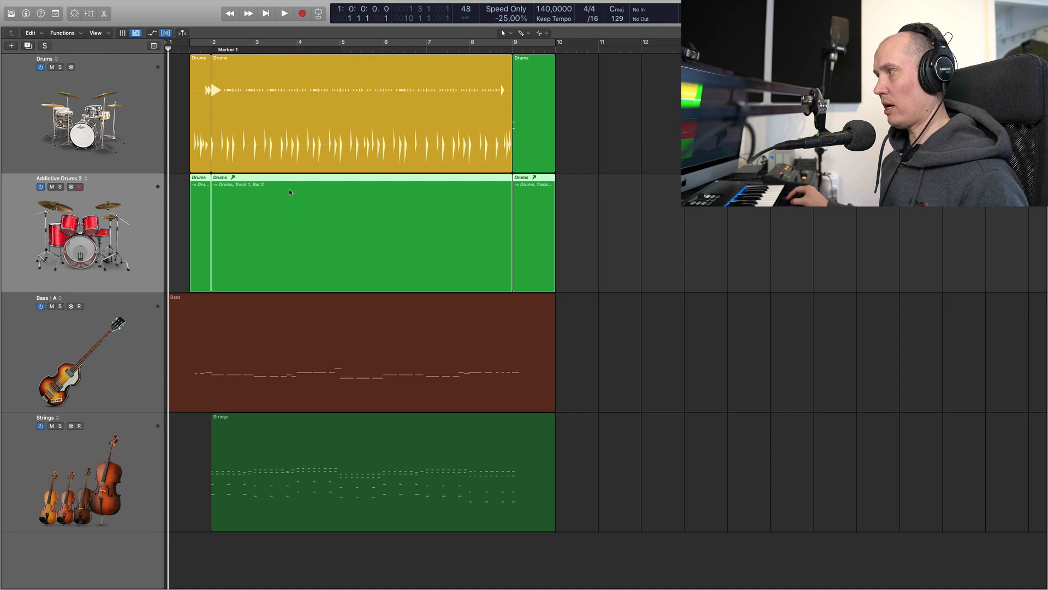
drag(616, 227, 171, 203)
click(612, 277)
click(325, 228)
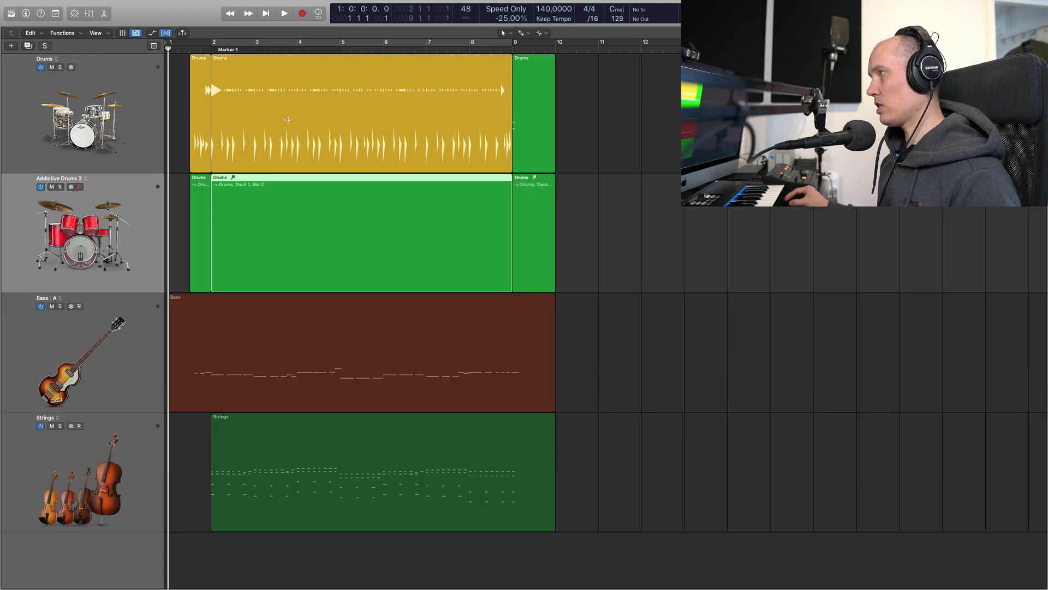
click(660, 142)
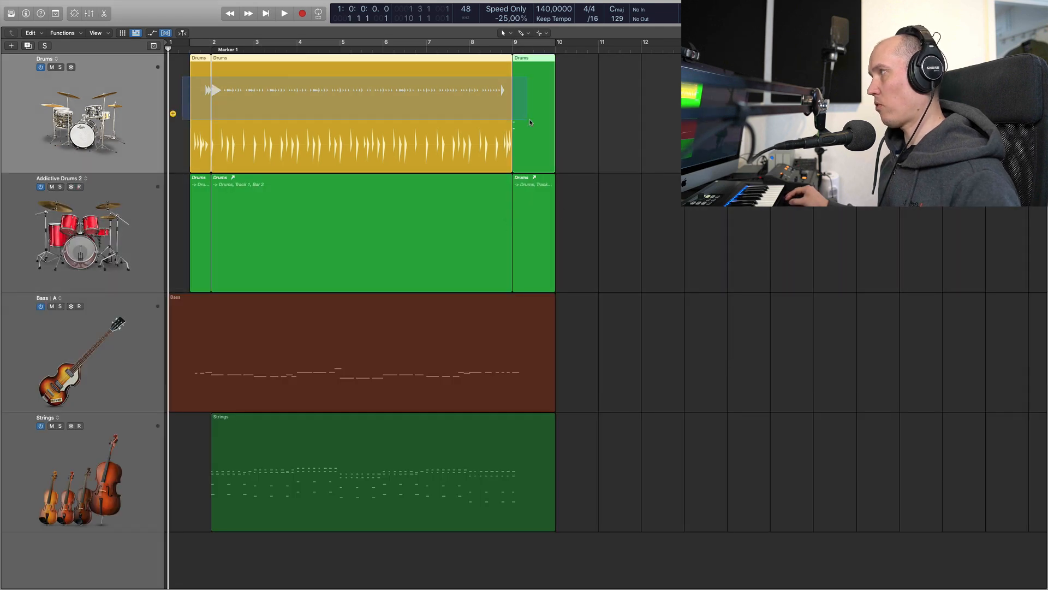
Step: Marquee-select across the aliases on the Addictive Drums 2 track, clear that selection and mute the original Drums track
click(593, 236)
drag(593, 237, 170, 205)
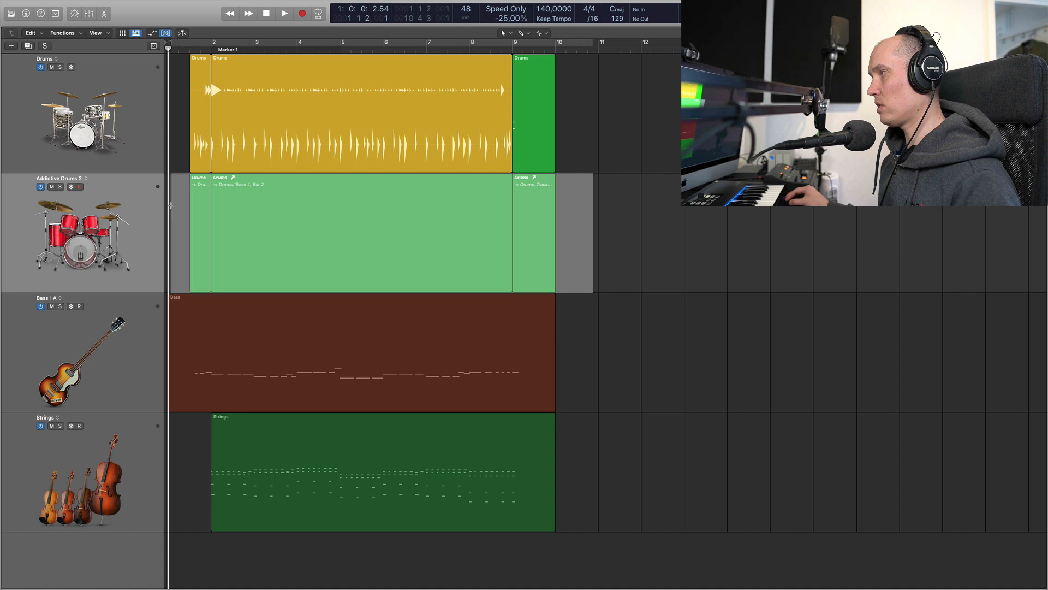
click(468, 214)
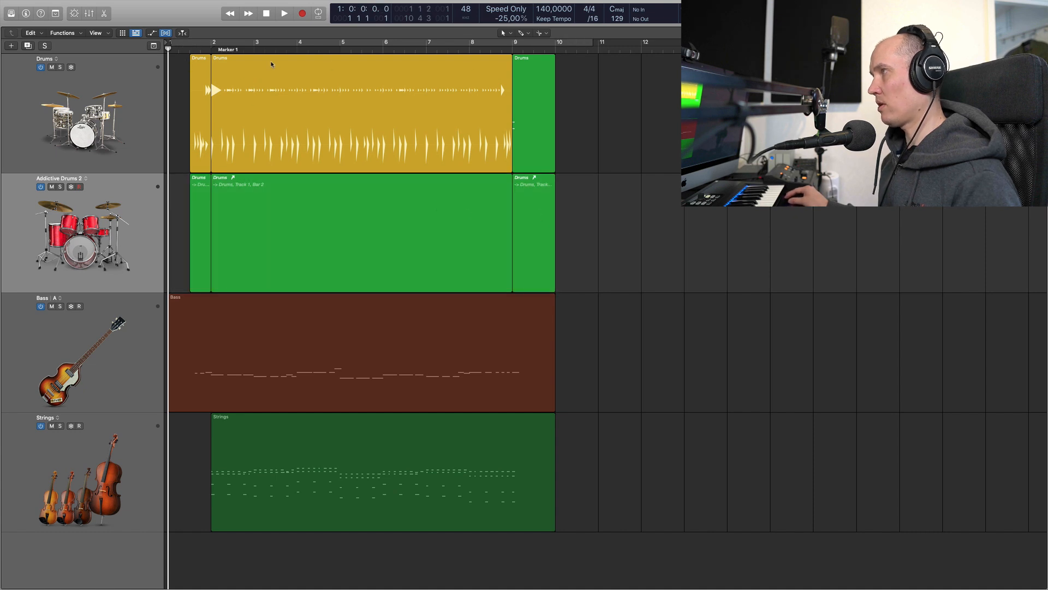
click(52, 68)
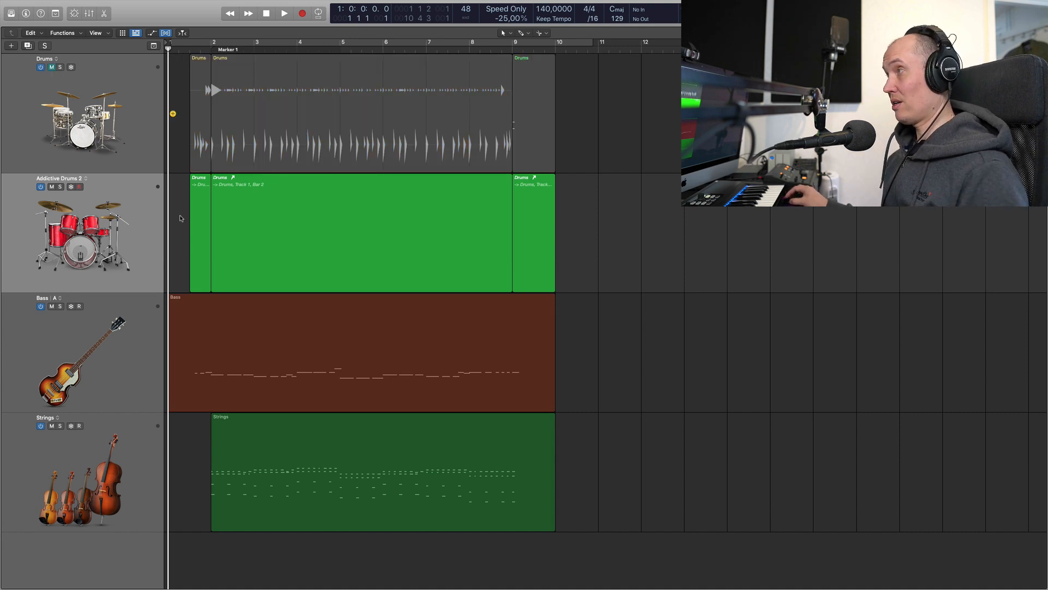
Step: Play back the arrangement with the Drums track muted to hear the aliases drive Addictive Drums 2, and stop
click(136, 216)
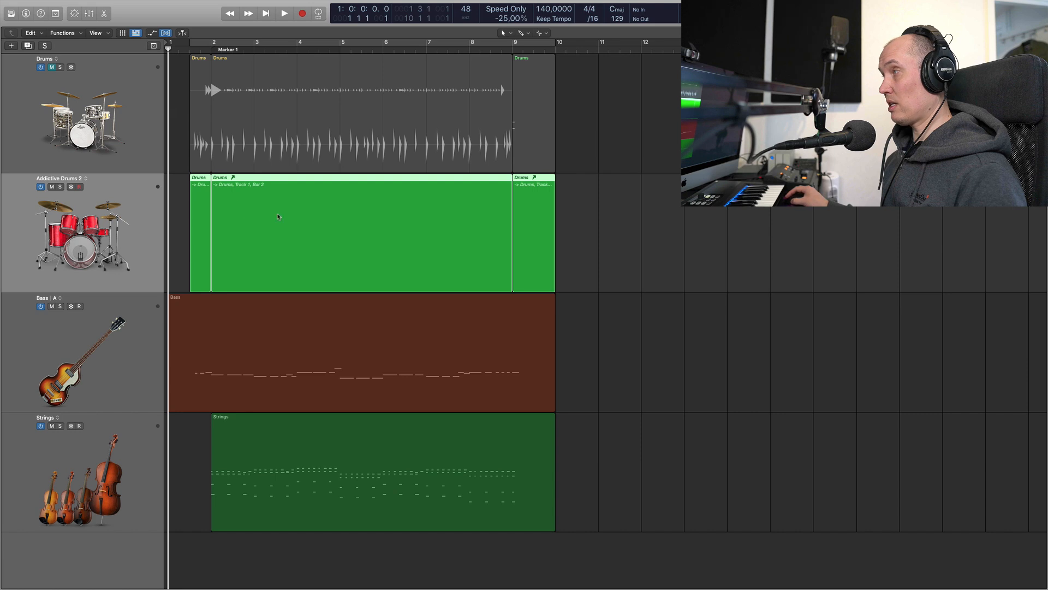
click(251, 68)
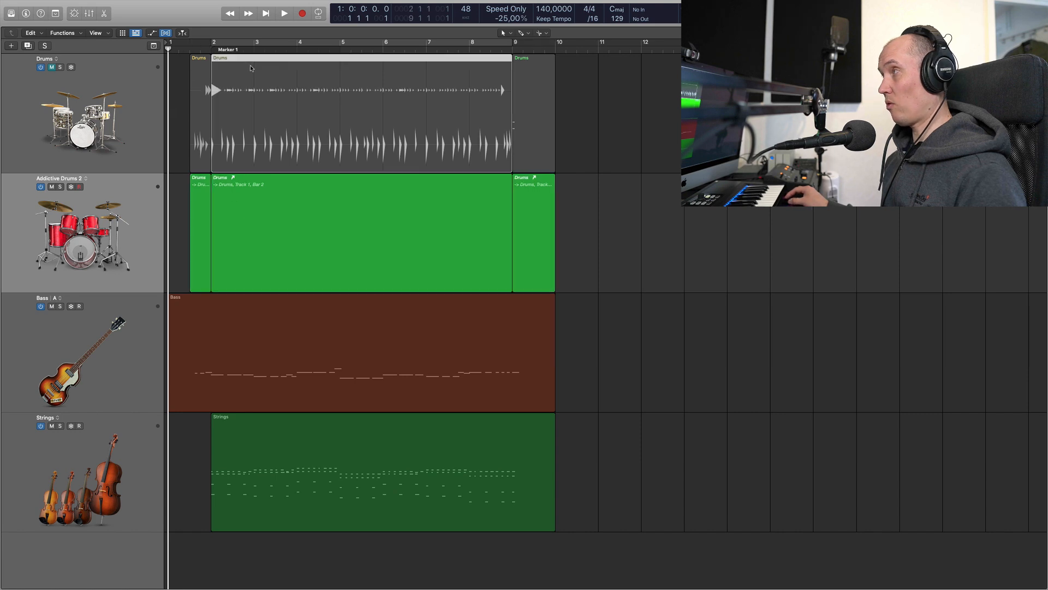
key(space)
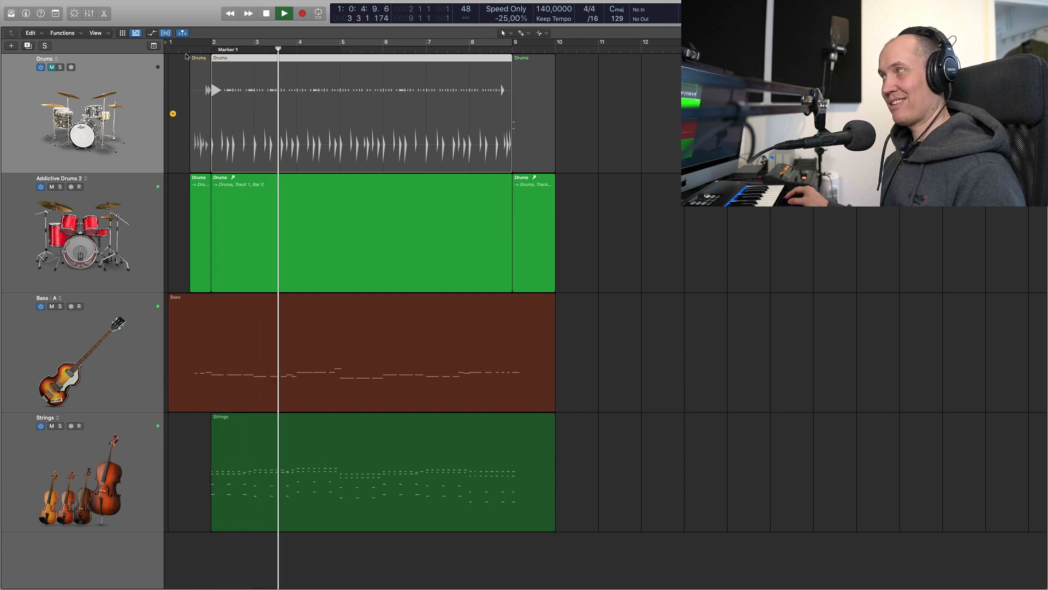
key(space)
Step: Audition other Addictive Drums 2 presets during playback, load Studio Pop - Sonor Rock, hide the plug-in window and stop playback
click(135, 254)
key(v)
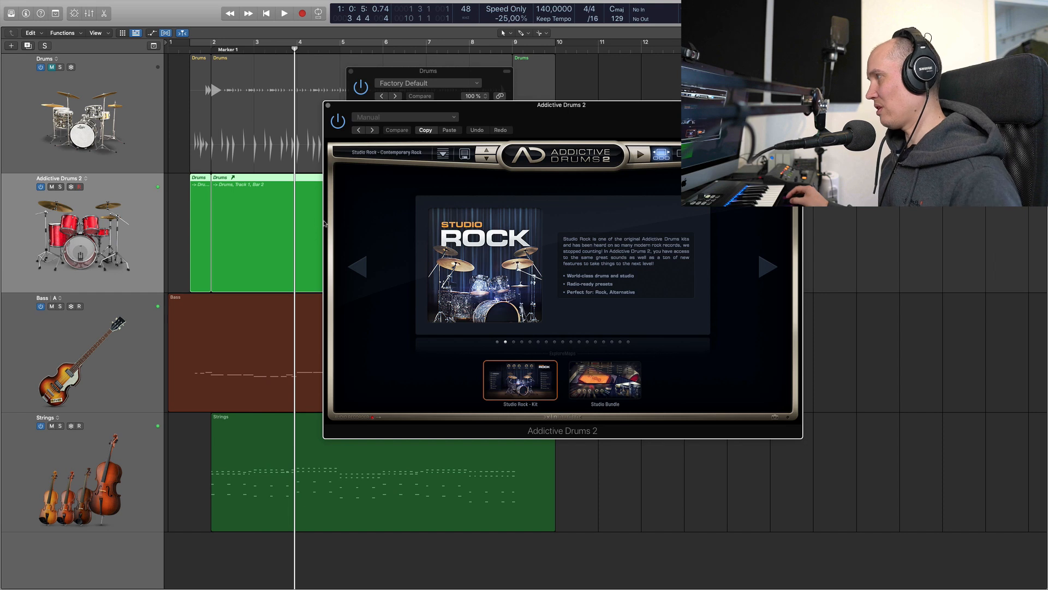
click(487, 151)
key(space)
click(484, 150)
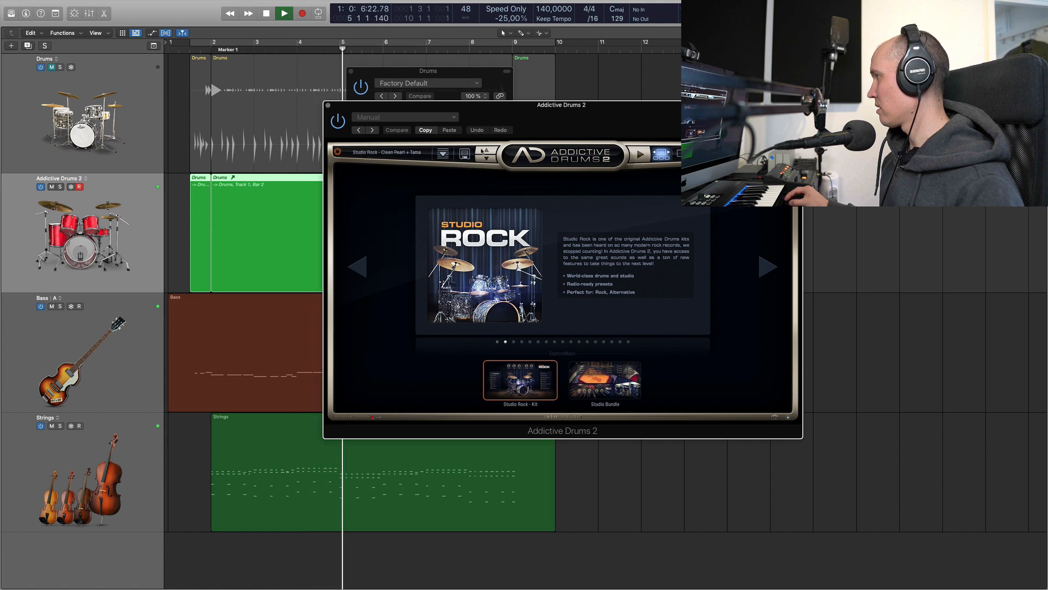
click(378, 155)
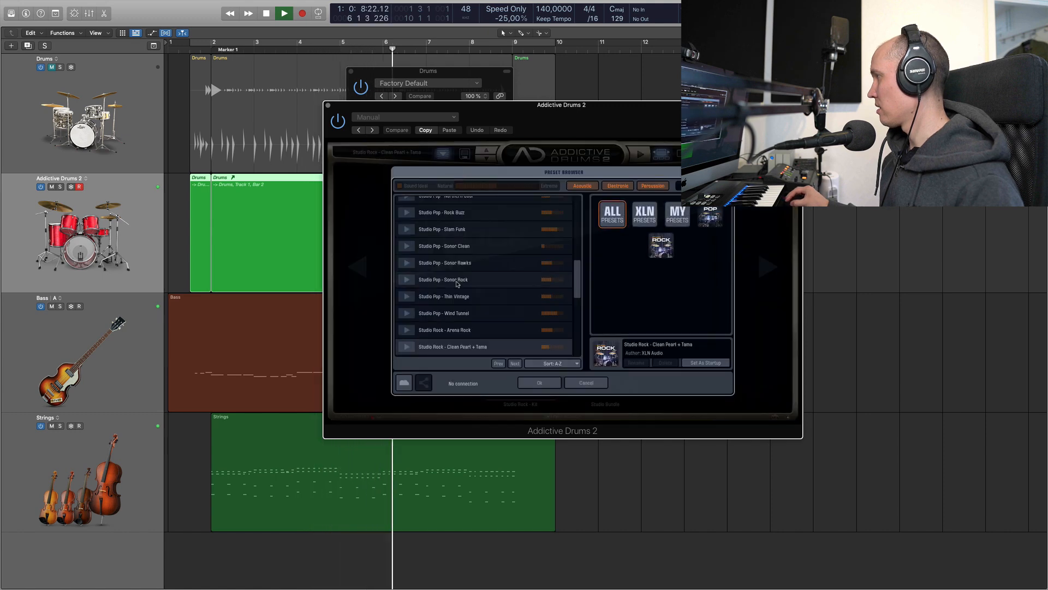
double_click(461, 268)
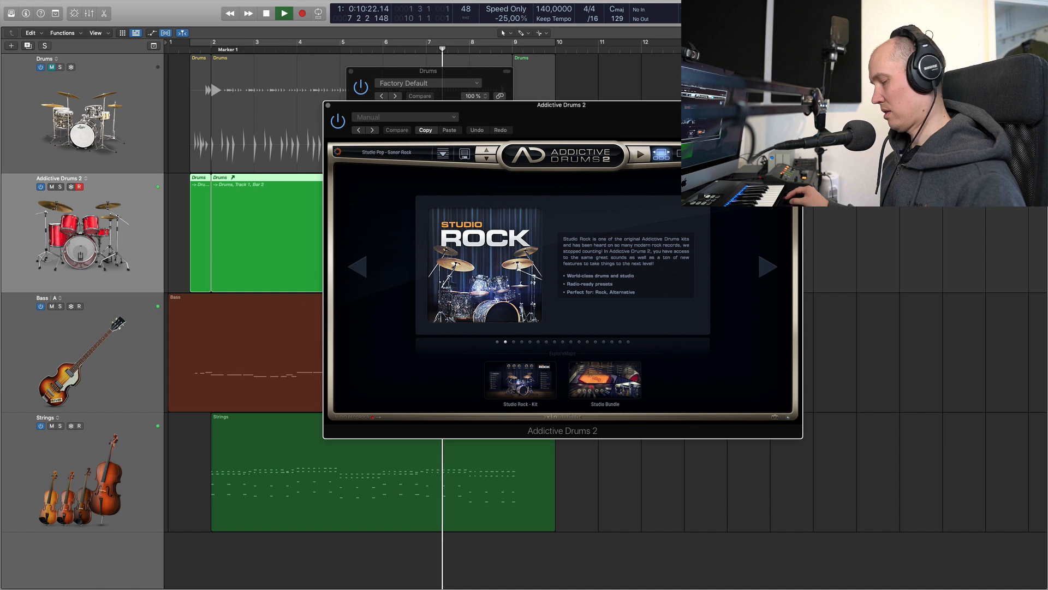
key(v)
key(space)
key(Return)
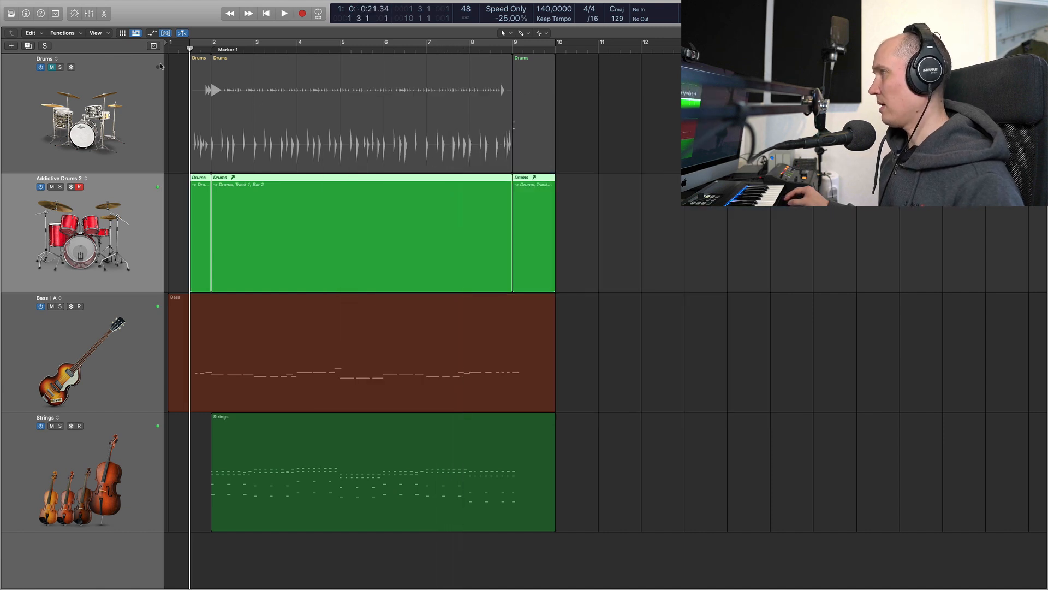
Step: Show the Drummer editor and compare the settings of the long Drums region and the short opening region
click(288, 83)
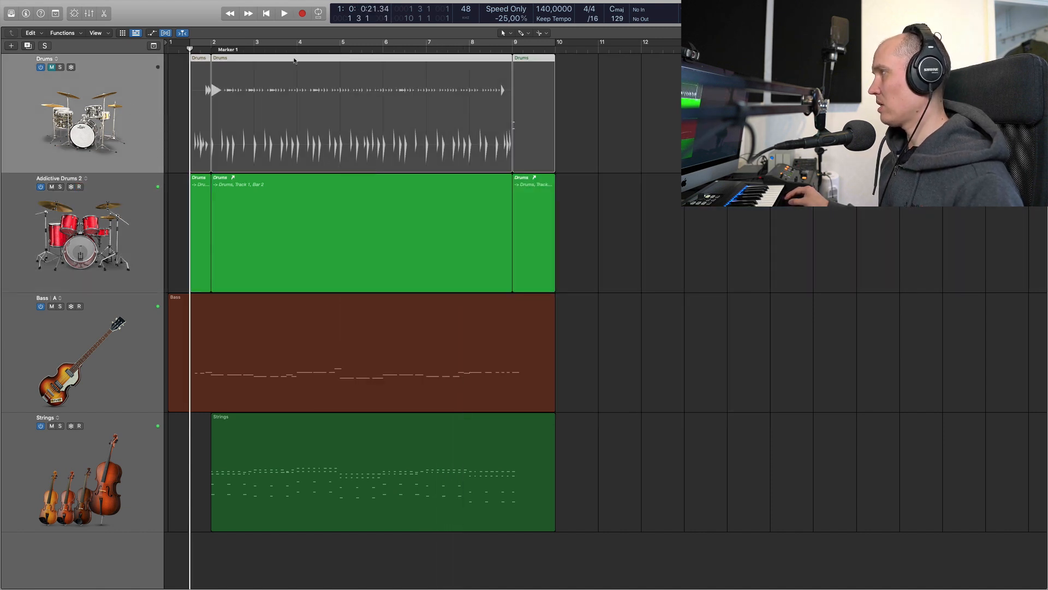
key(e)
click(294, 61)
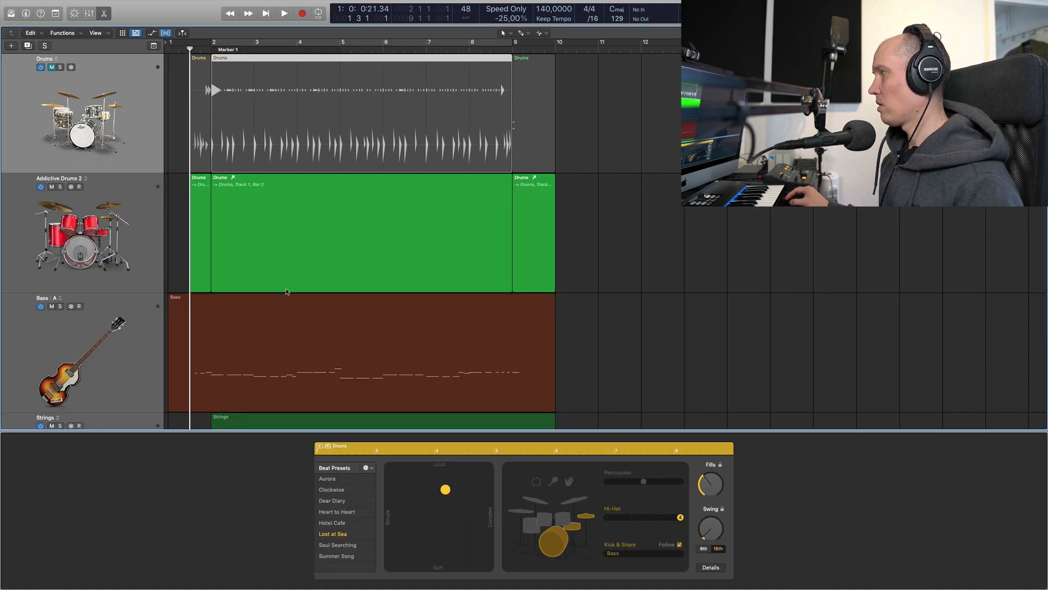
click(196, 82)
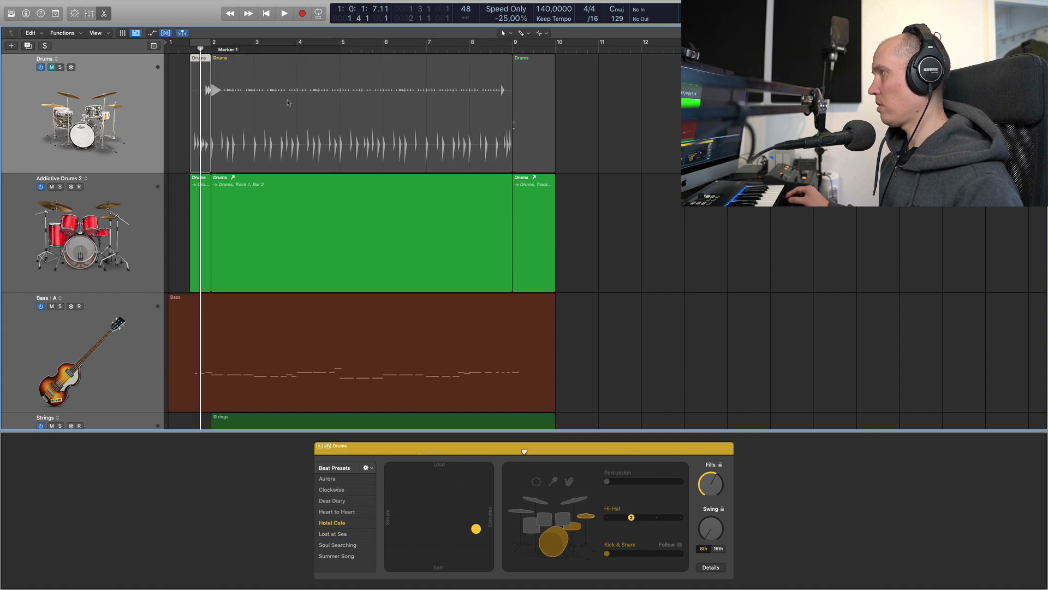
Step: Try the Heart to Heart beat preset on the long Drums region during playback and change it to Clockwise
click(221, 55)
click(340, 513)
key(space)
click(336, 490)
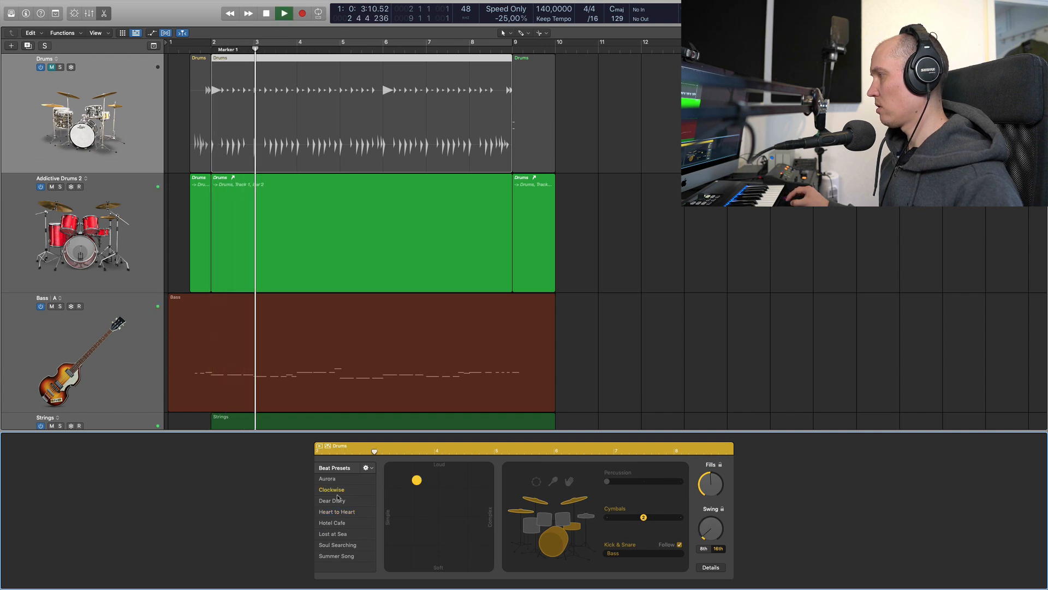
key(space)
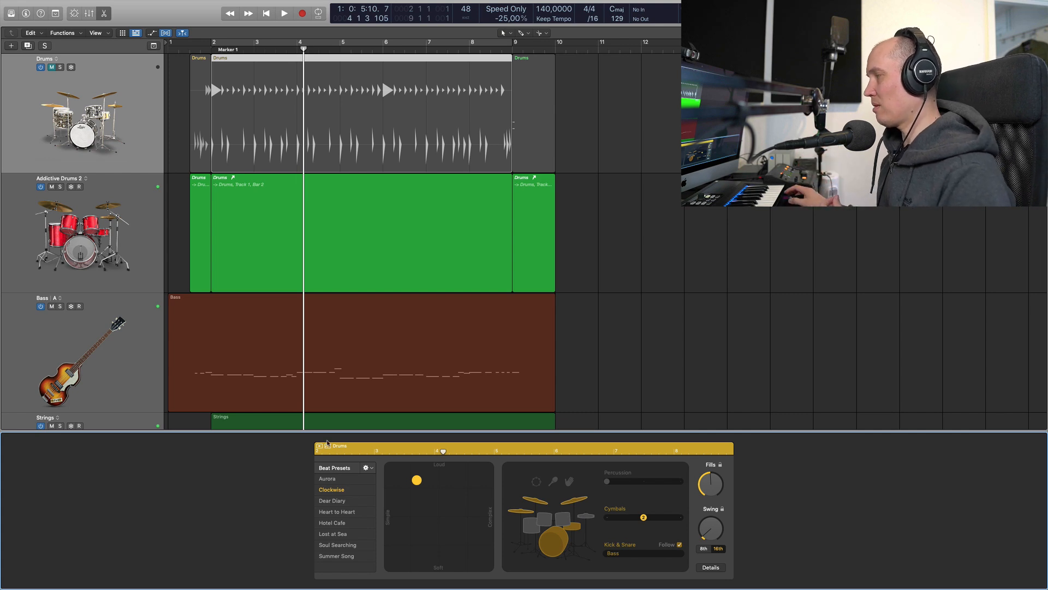
Step: Mark the Drums regions and their aliases with marquee selections, return to the Addictive Drums 2 track and hide the editor
drag(607, 141, 177, 109)
click(172, 225)
drag(595, 267, 184, 205)
click(153, 209)
key(e)
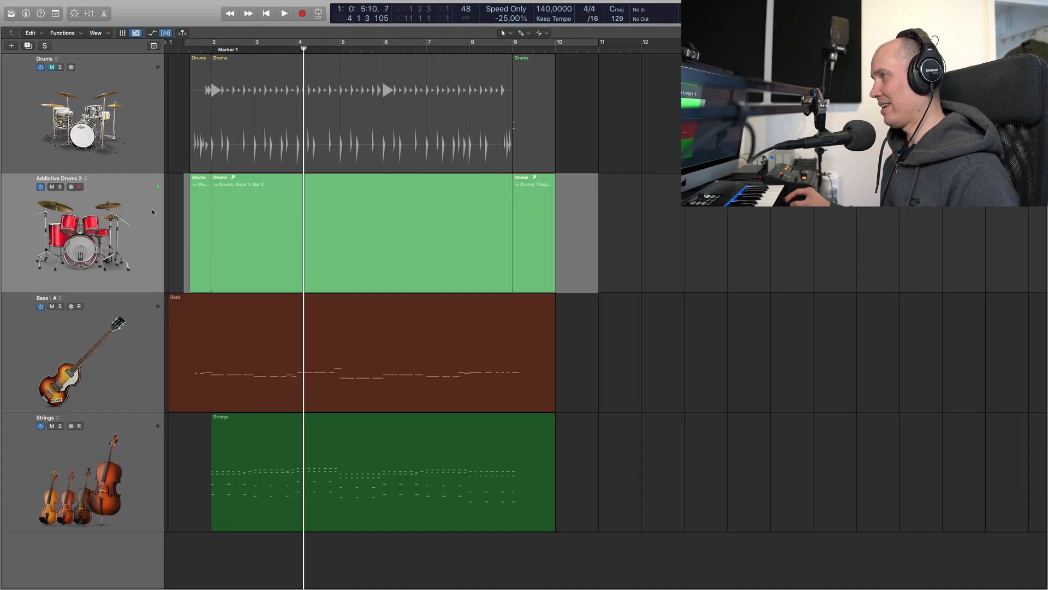